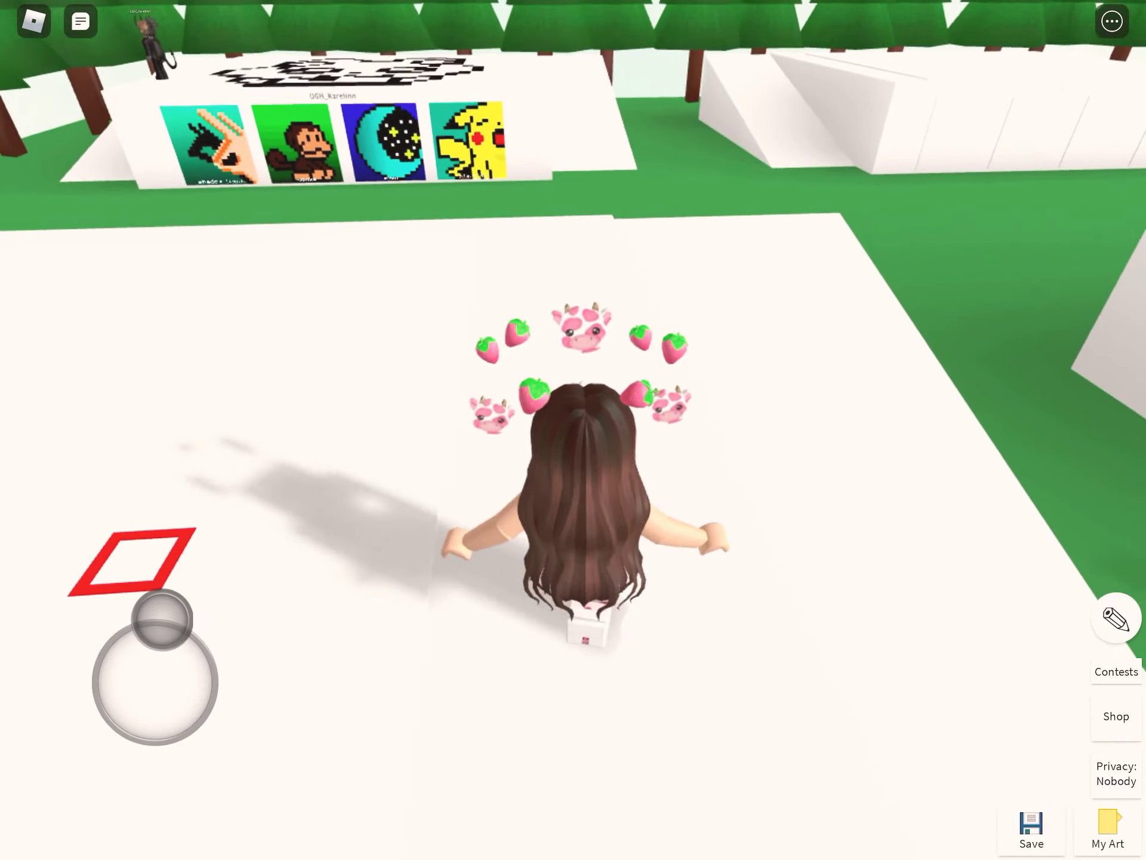
pyautogui.scroll(-3)
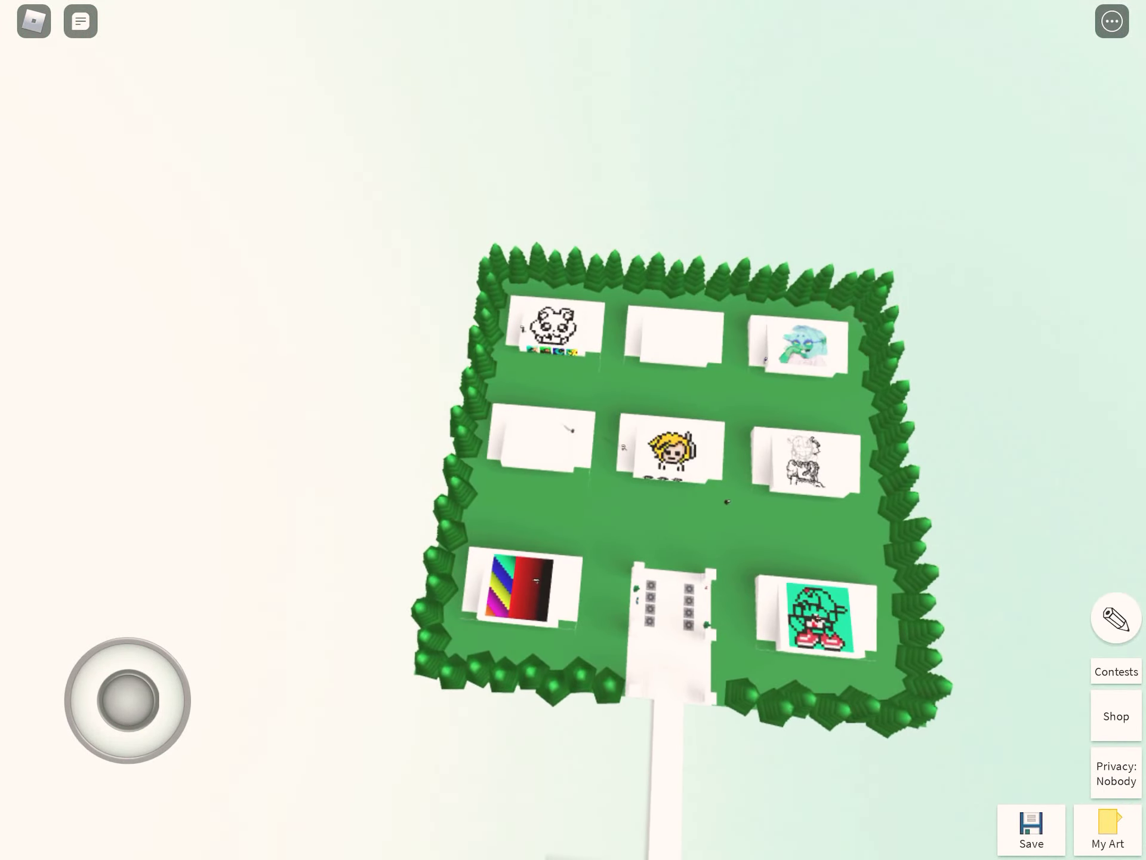
# Step: Walk the avatar across the gallery, past the monkey and moon art, to the other player
pyautogui.moveTo(124, 743); pyautogui.dragTo(89, 690)
pyautogui.scroll(3)
pyautogui.scroll(3)
pyautogui.scroll(3)
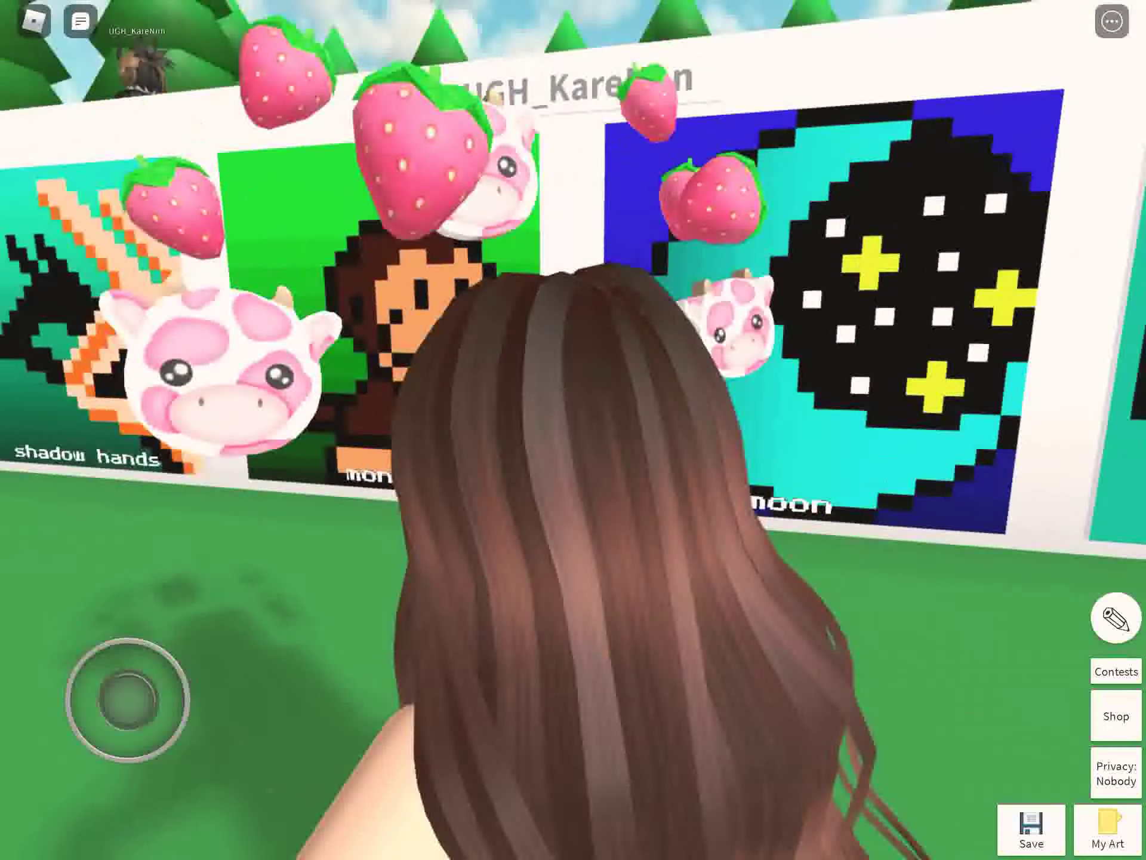
pyautogui.scroll(-3)
pyautogui.moveTo(93, 690); pyautogui.dragTo(92, 639)
pyautogui.moveTo(129, 699); pyautogui.dragTo(194, 651)
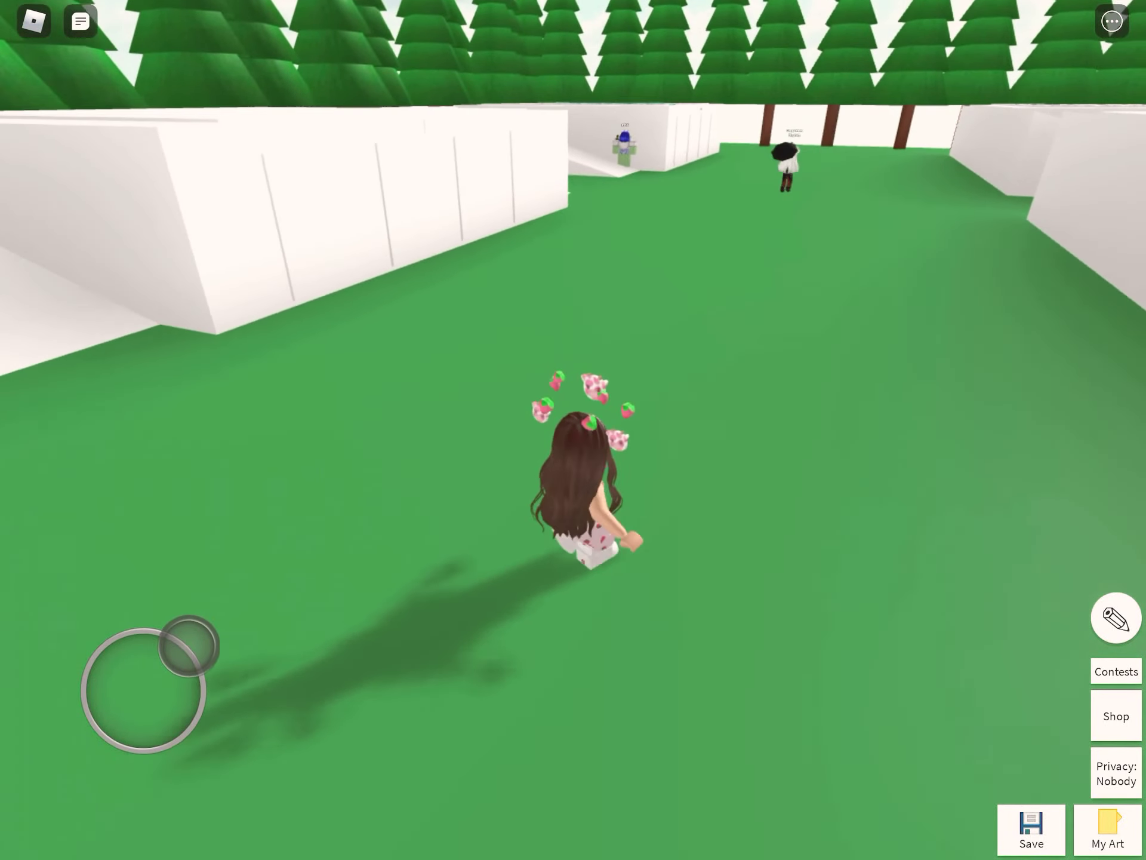
pyautogui.scroll(-3)
pyautogui.moveTo(195, 651); pyautogui.dragTo(180, 640)
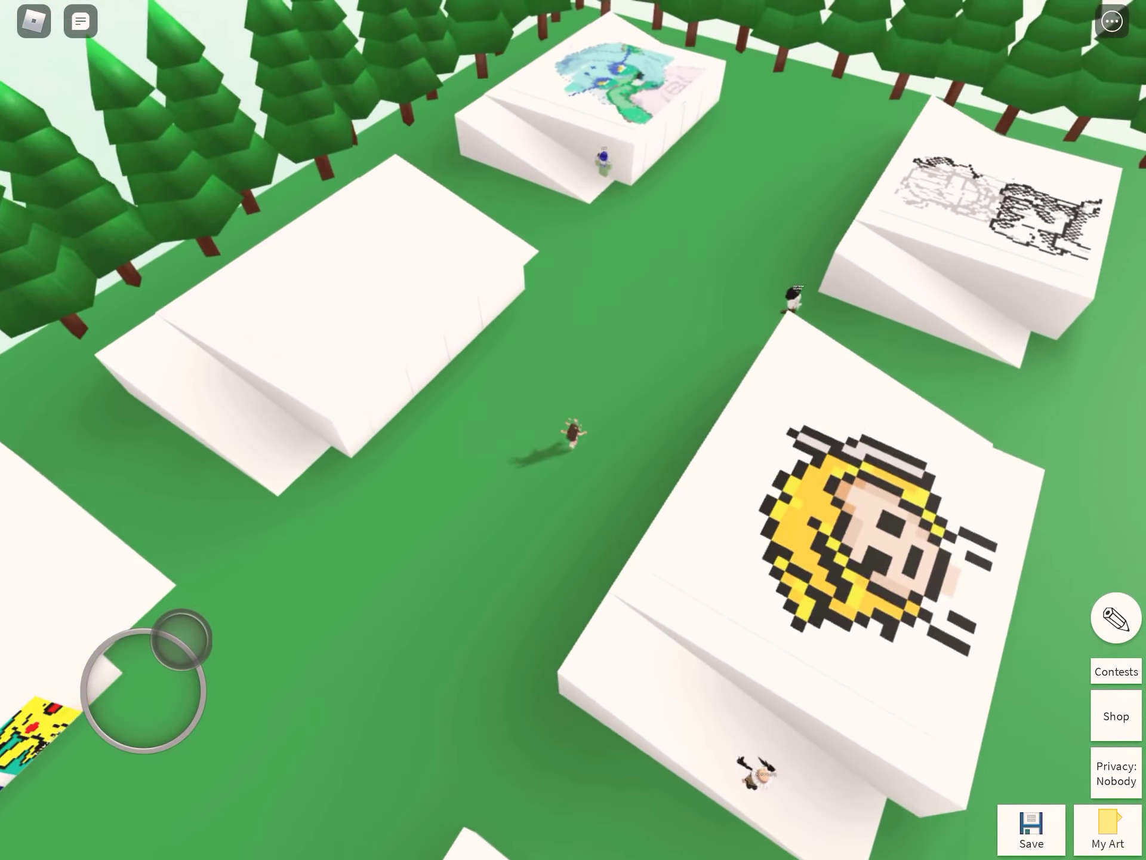
pyautogui.scroll(-3)
pyautogui.scroll(-3)
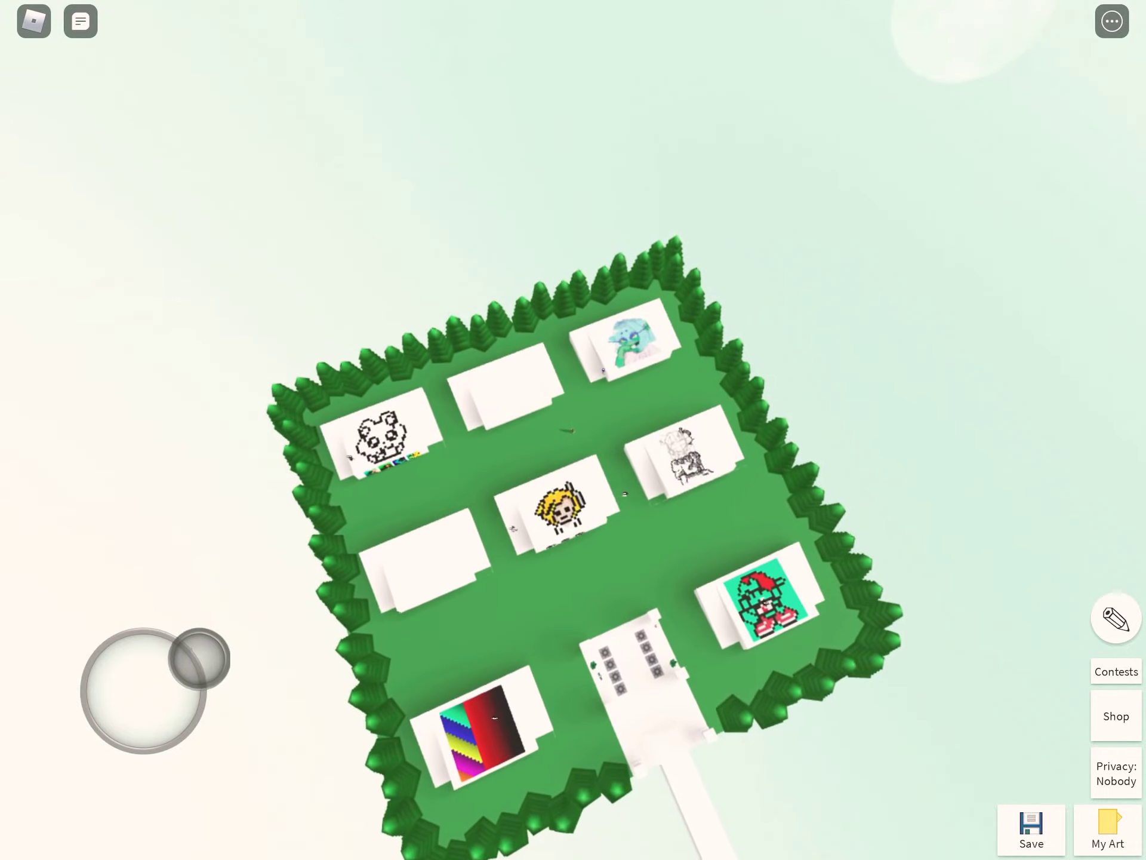
pyautogui.scroll(3)
pyautogui.scroll(3)
pyautogui.scroll(-3)
pyautogui.moveTo(205, 672); pyautogui.dragTo(168, 632)
pyautogui.moveTo(806, 358); pyautogui.dragTo(716, 376)
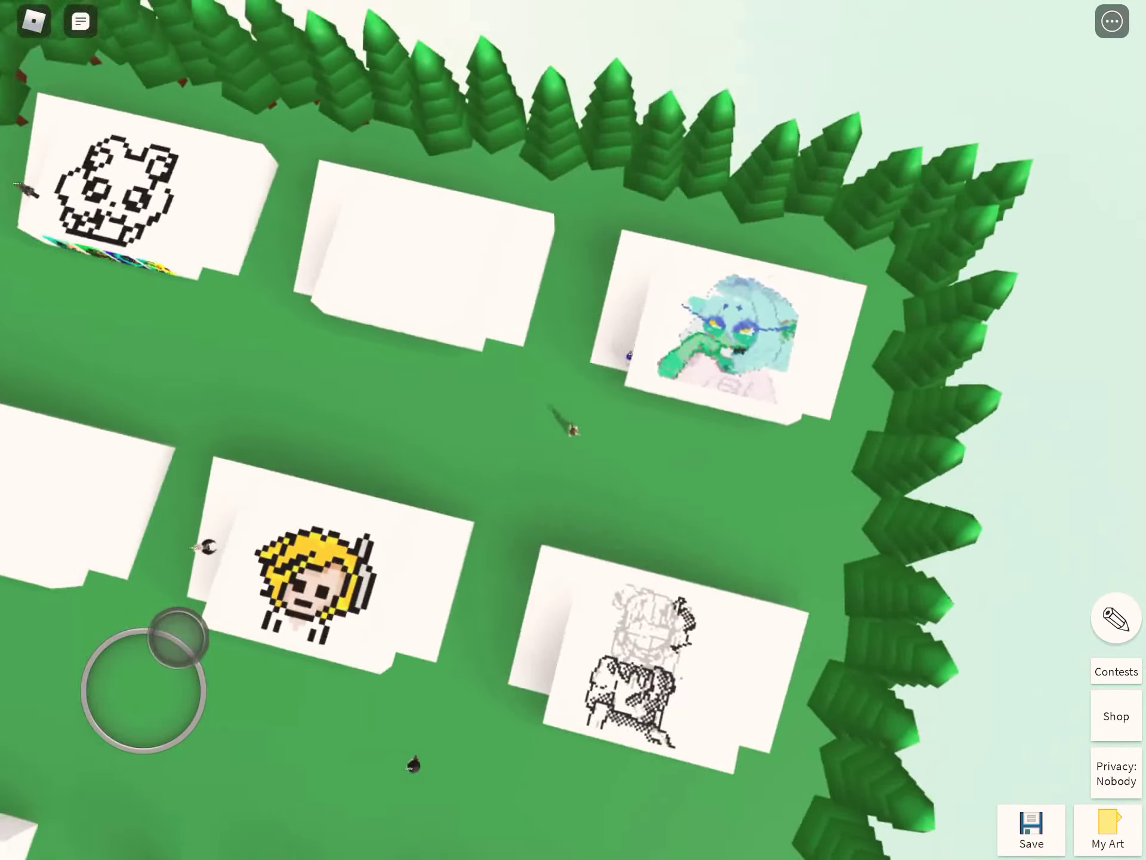
pyautogui.scroll(3)
pyautogui.scroll(3)
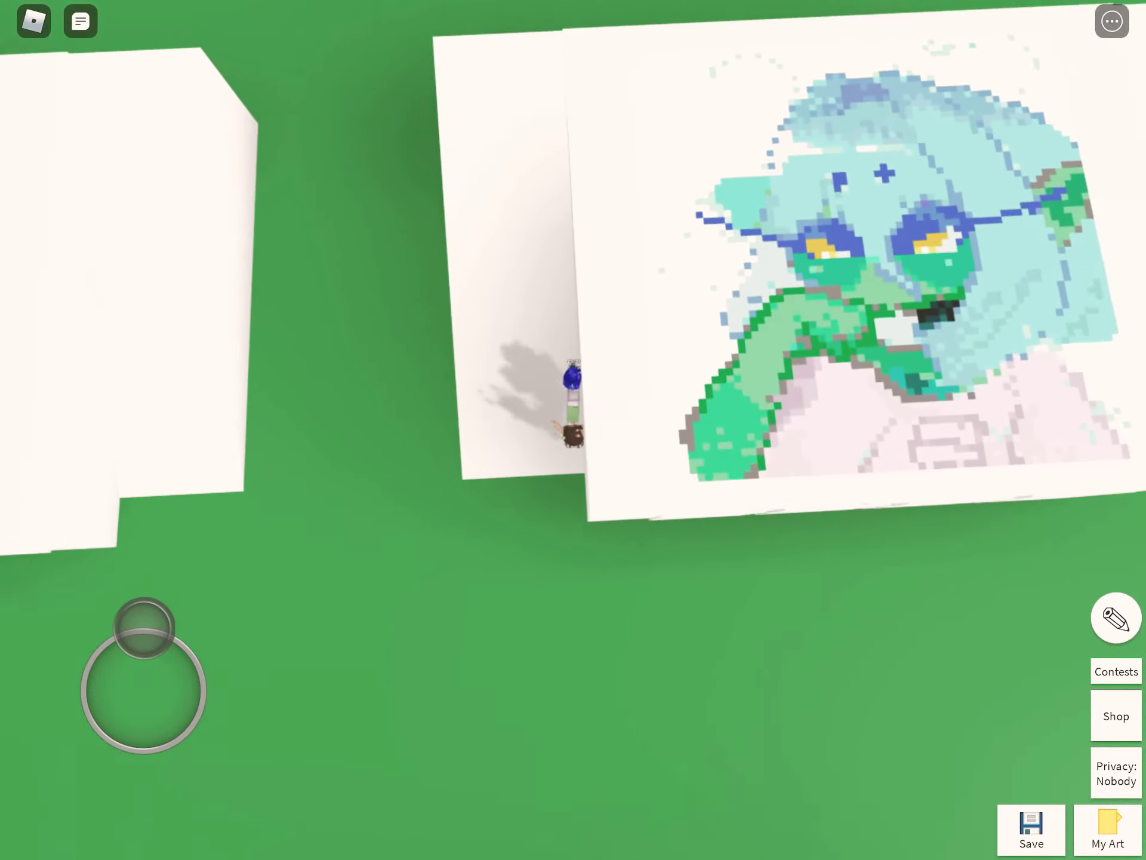
pyautogui.scroll(3)
pyautogui.scroll(3)
pyautogui.scroll(3)
pyautogui.moveTo(128, 699); pyautogui.dragTo(119, 661)
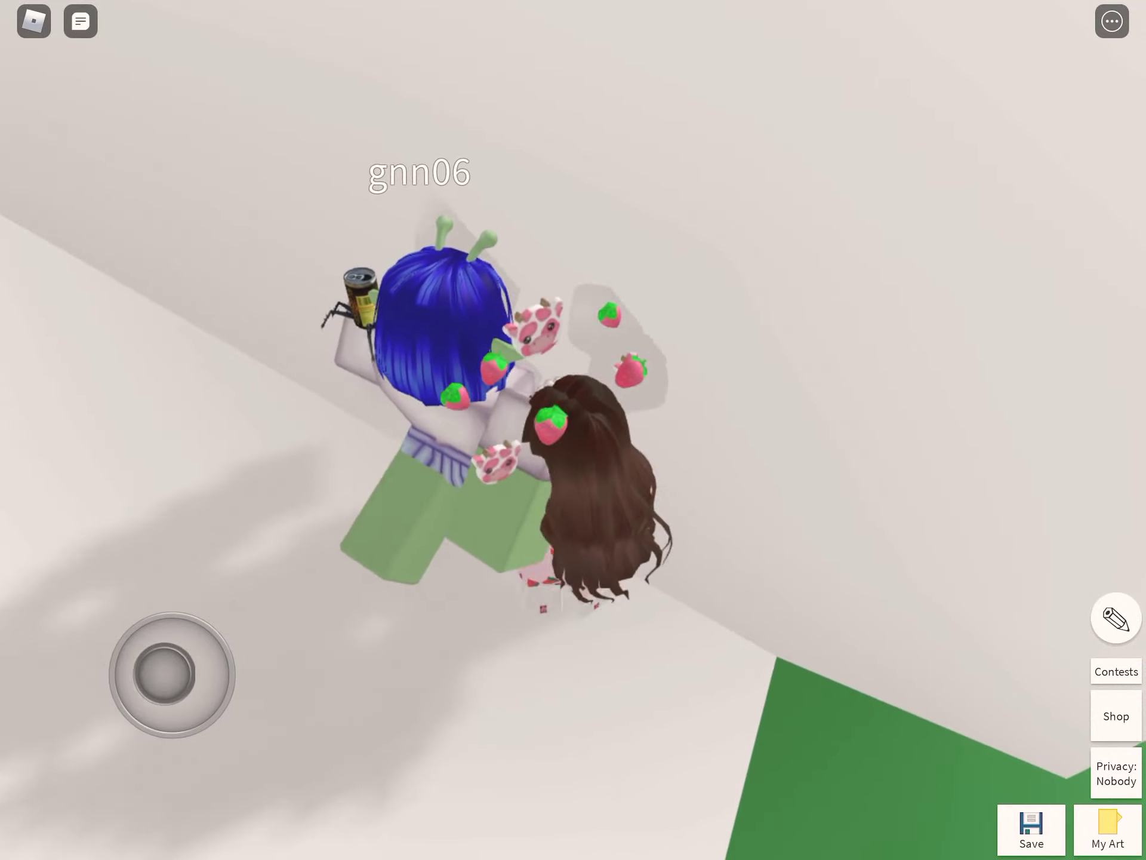
# Step: Walk the avatar past the other player and along the canvases toward an empty board
pyautogui.moveTo(119, 661); pyautogui.dragTo(207, 676)
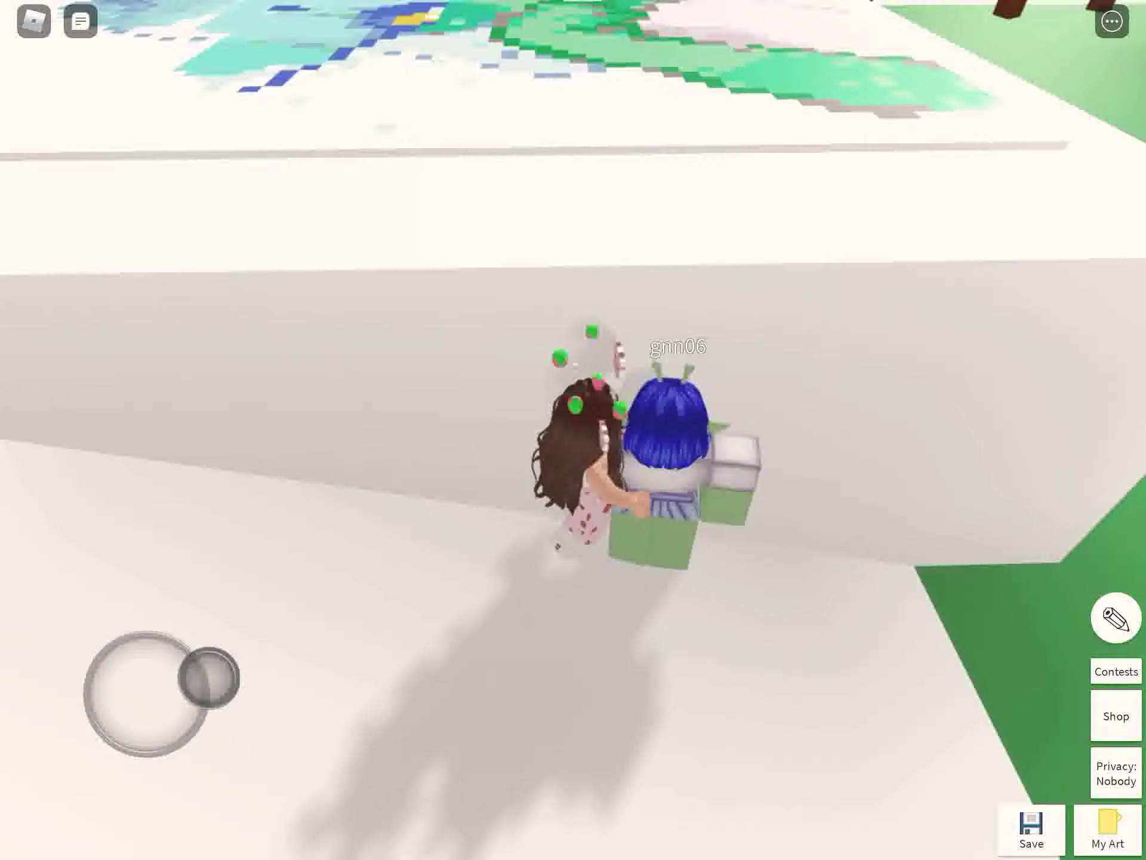
pyautogui.moveTo(143, 699); pyautogui.dragTo(138, 762)
pyautogui.moveTo(175, 716); pyautogui.dragTo(146, 760)
pyautogui.scroll(-3)
pyautogui.scroll(3)
pyautogui.scroll(3)
pyautogui.scroll(-3)
pyautogui.scroll(3)
pyautogui.scroll(3)
pyautogui.scroll(3)
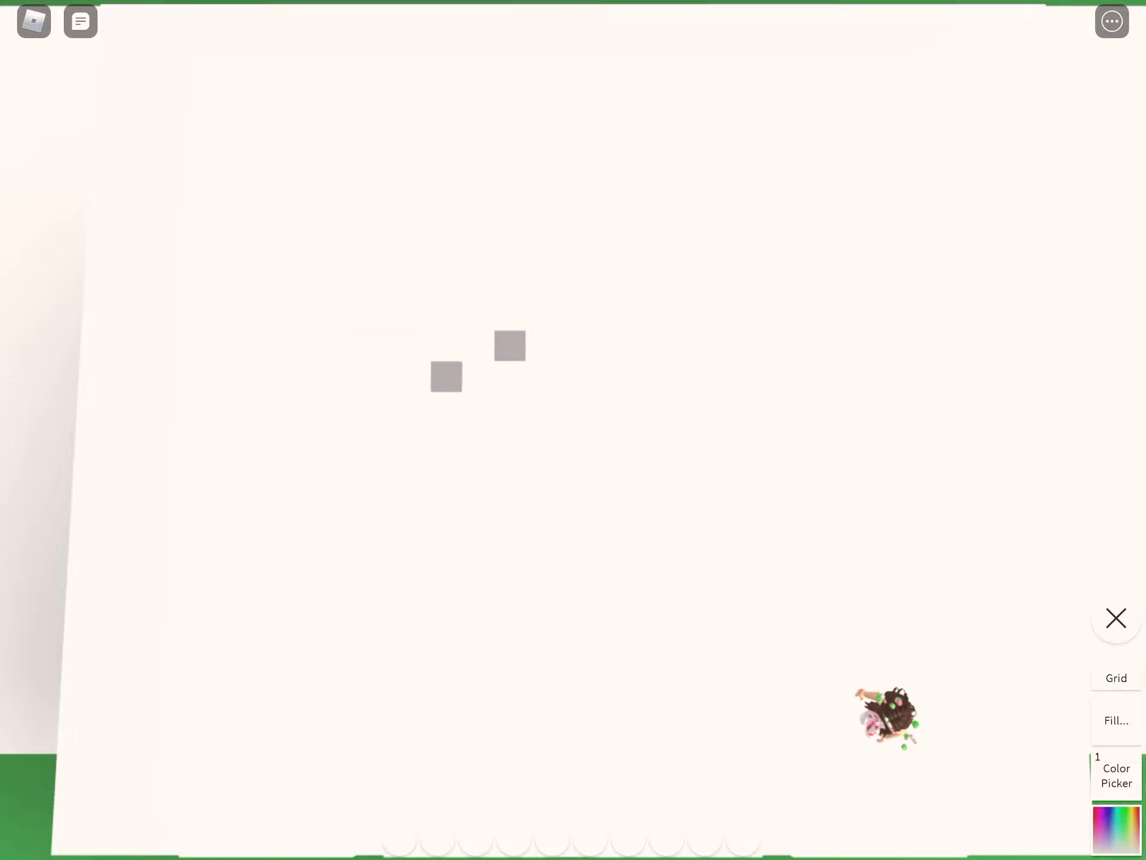
# Step: Choose grey and paint the outline's right side and bottom row
pyautogui.click(1117, 775)
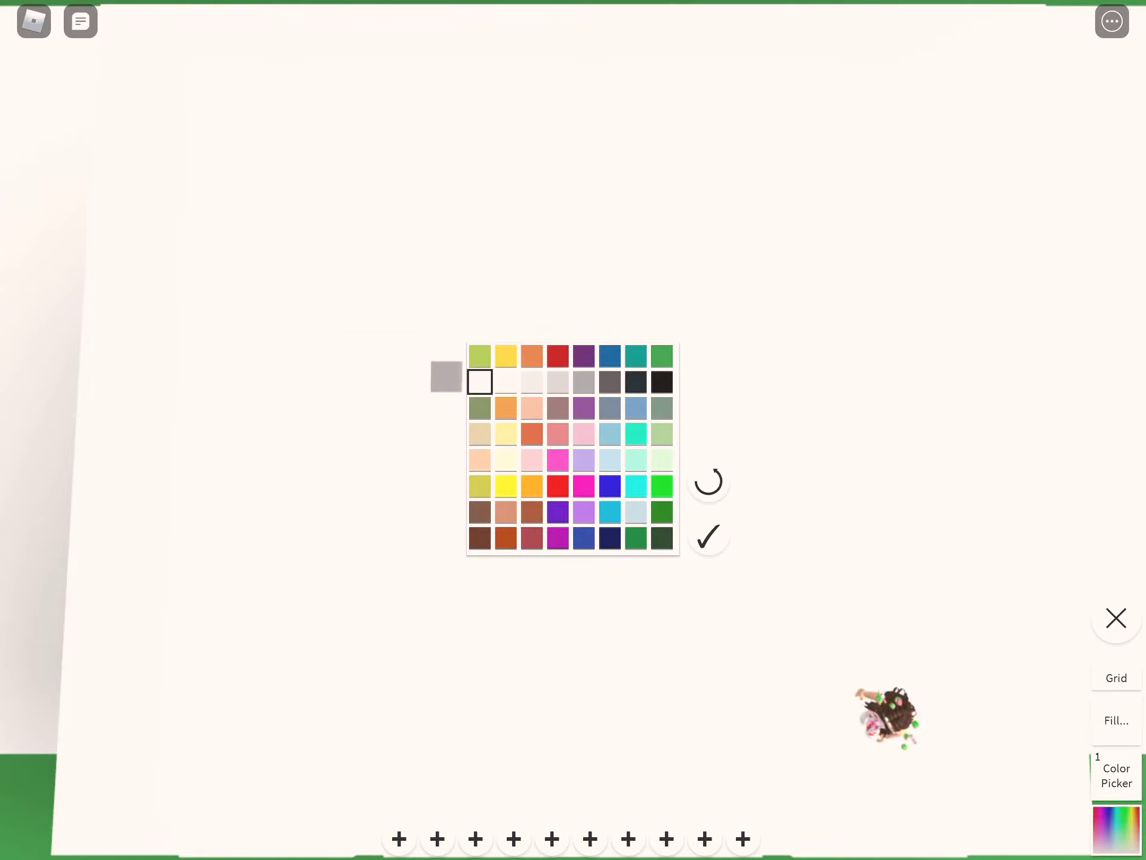
pyautogui.click(584, 382)
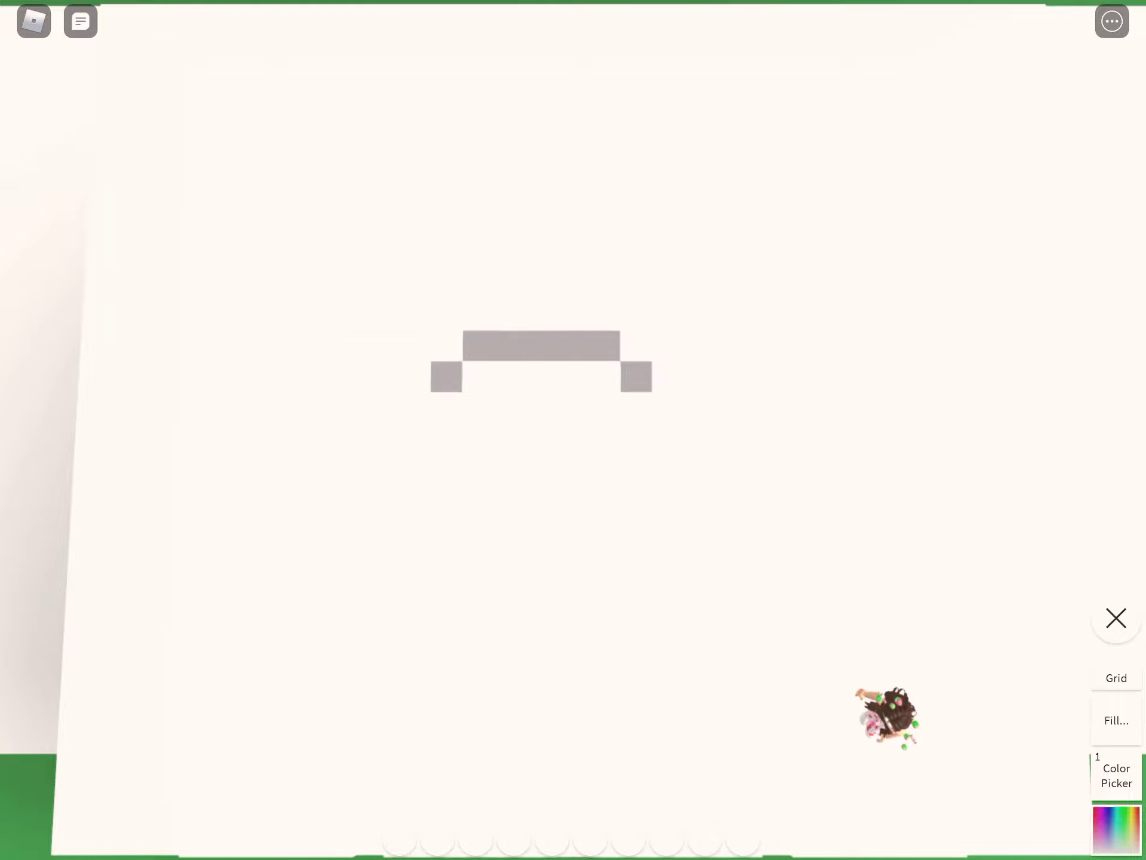
pyautogui.click(636, 407)
pyautogui.click(636, 437)
pyautogui.click(636, 470)
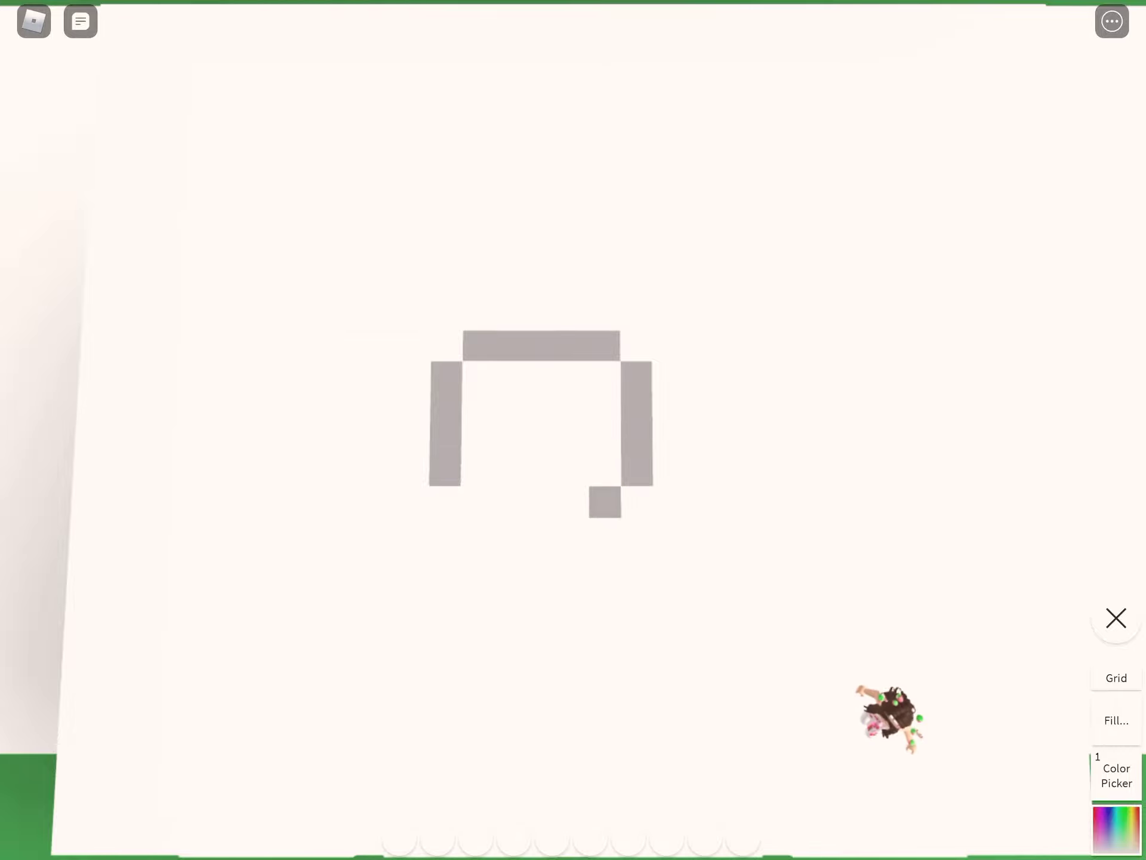
pyautogui.click(477, 502)
pyautogui.click(541, 503)
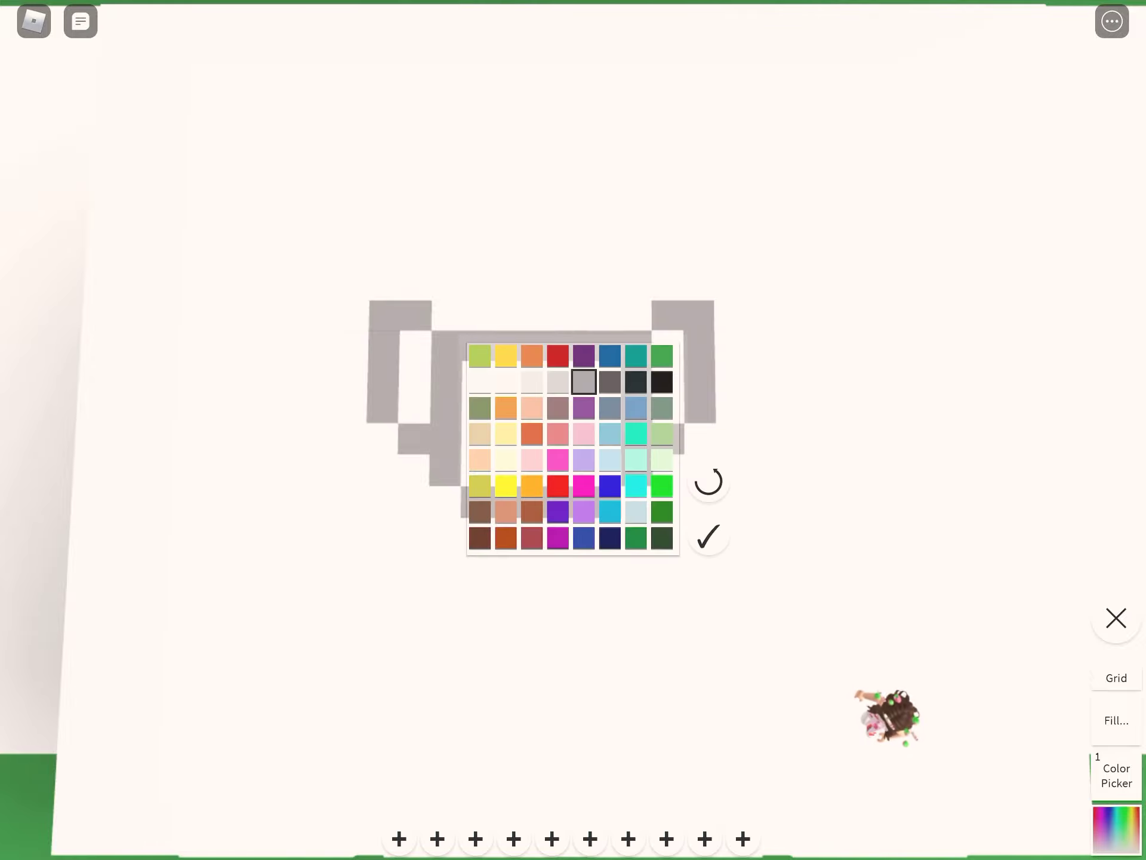
# Step: Paint the second eye pixel in black, then exit drawing mode to view the gallery
pyautogui.click(662, 381)
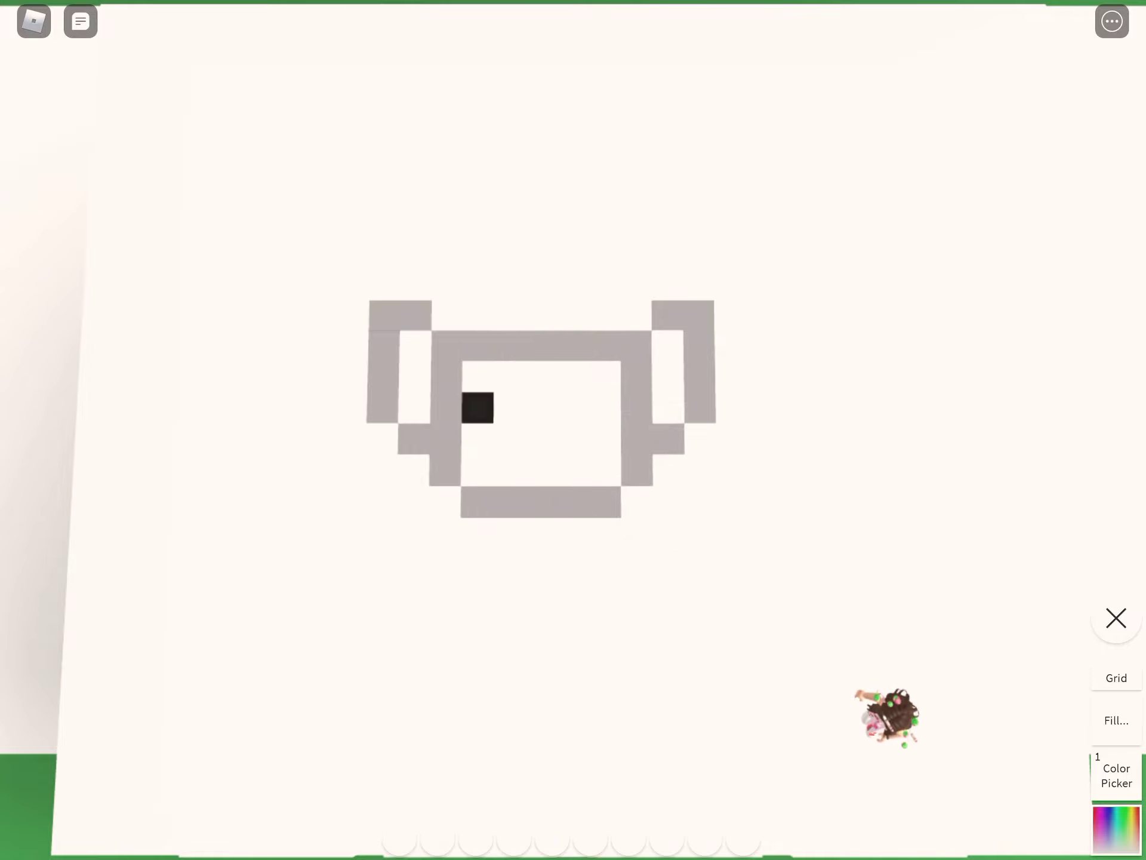
pyautogui.click(604, 407)
pyautogui.click(1116, 828)
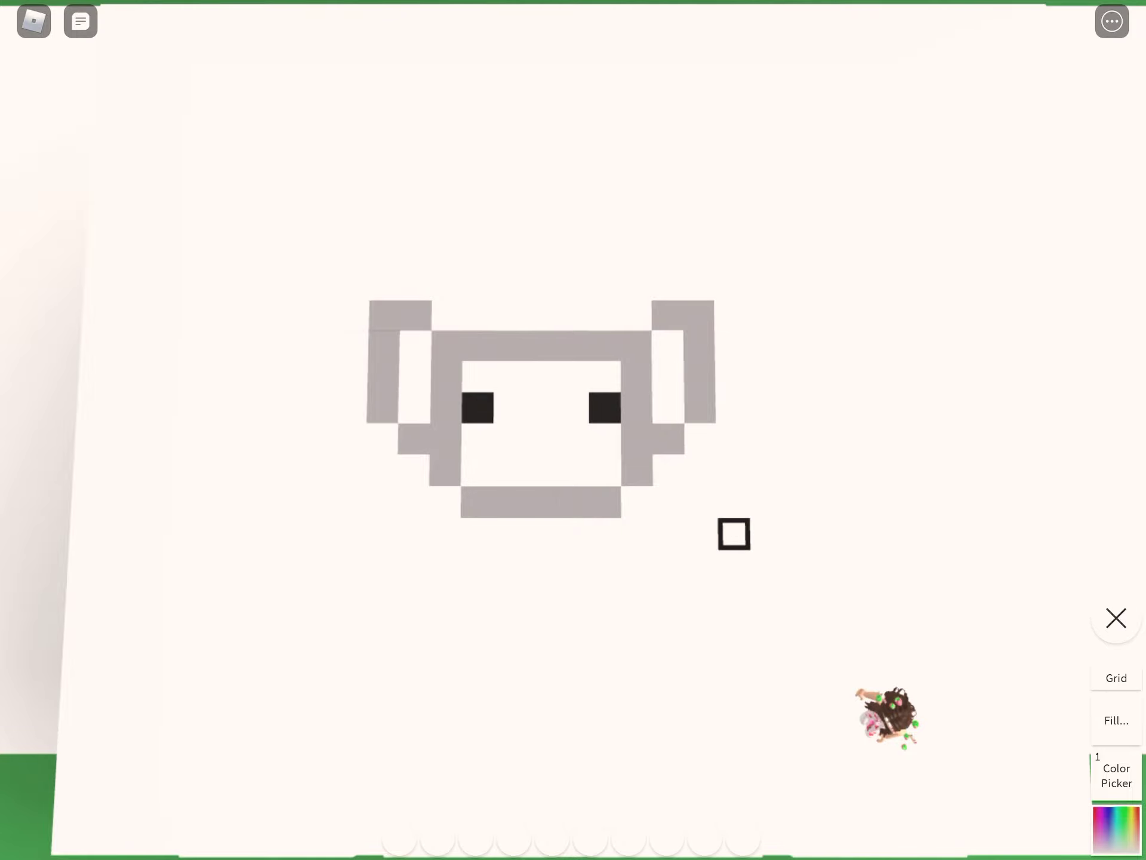
pyautogui.click(1116, 619)
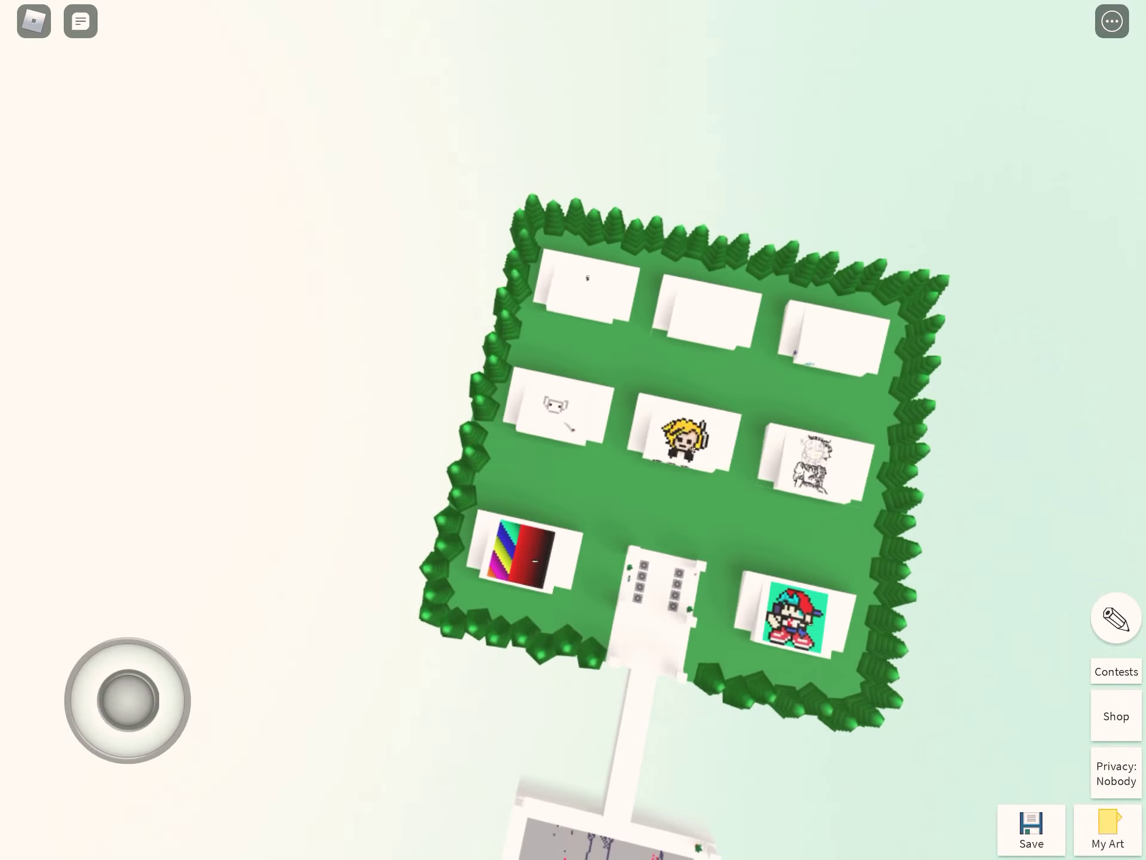
pyautogui.scroll(3)
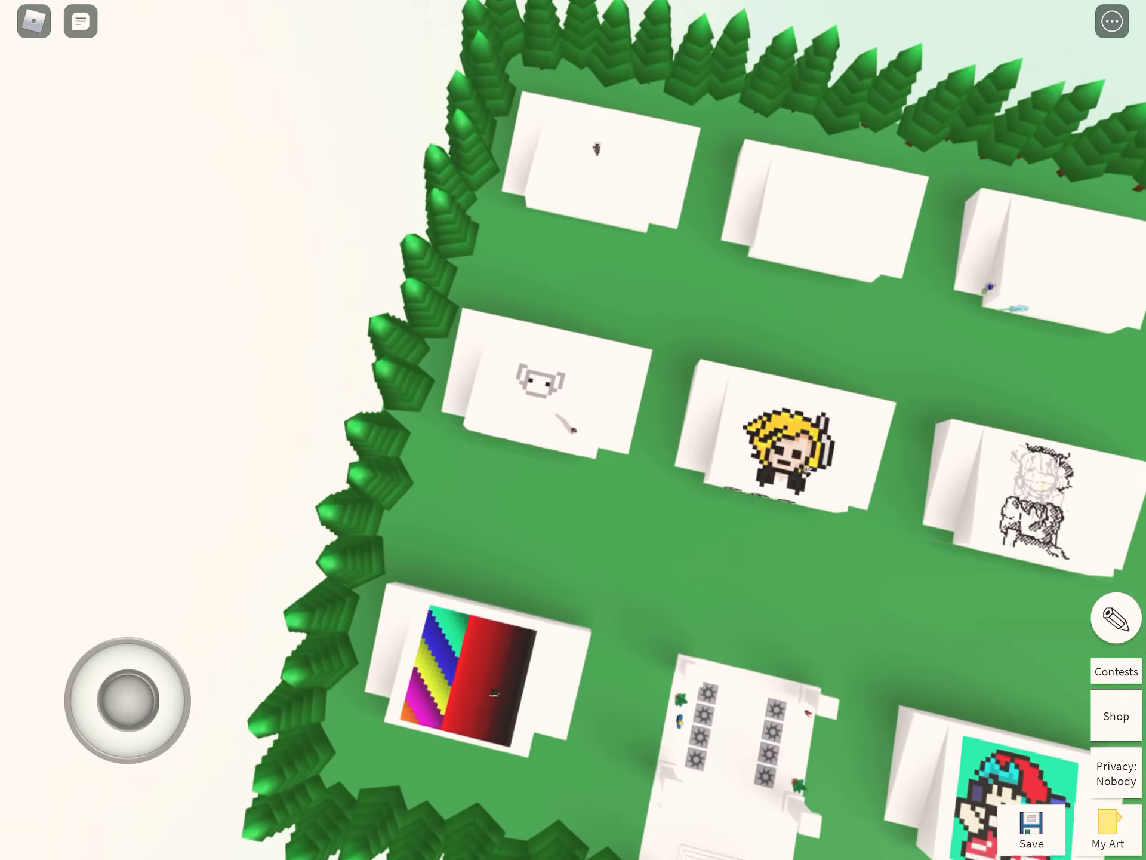
pyautogui.scroll(3)
pyautogui.scroll(3)
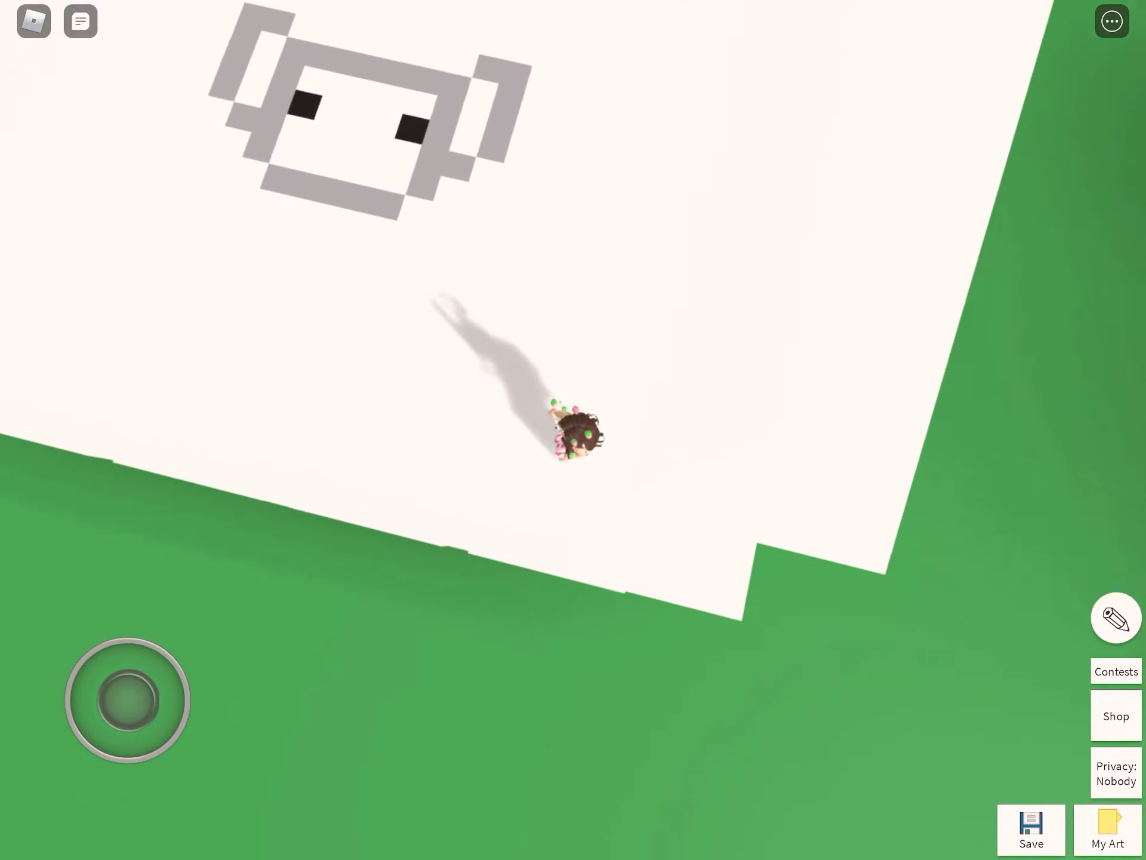
pyautogui.scroll(3)
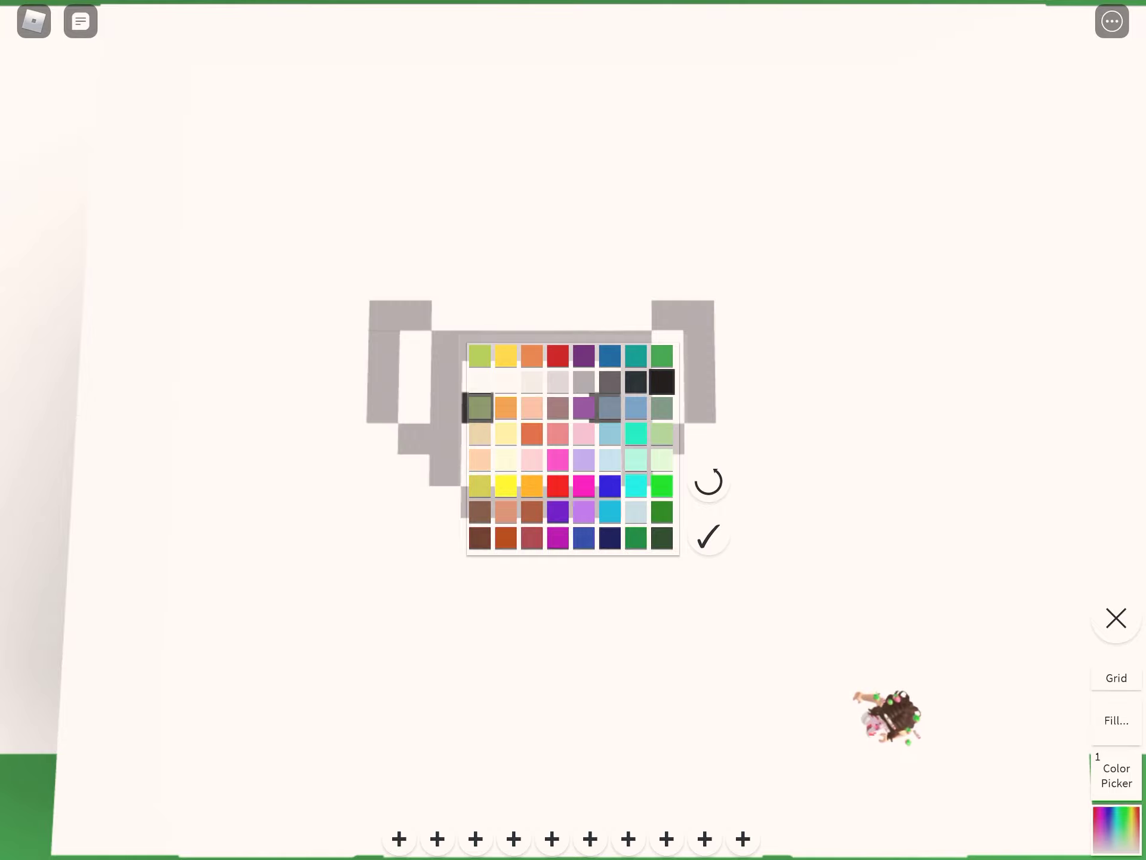
# Step: Paint three light-blue pixels along the top row of the face
pyautogui.click(707, 535)
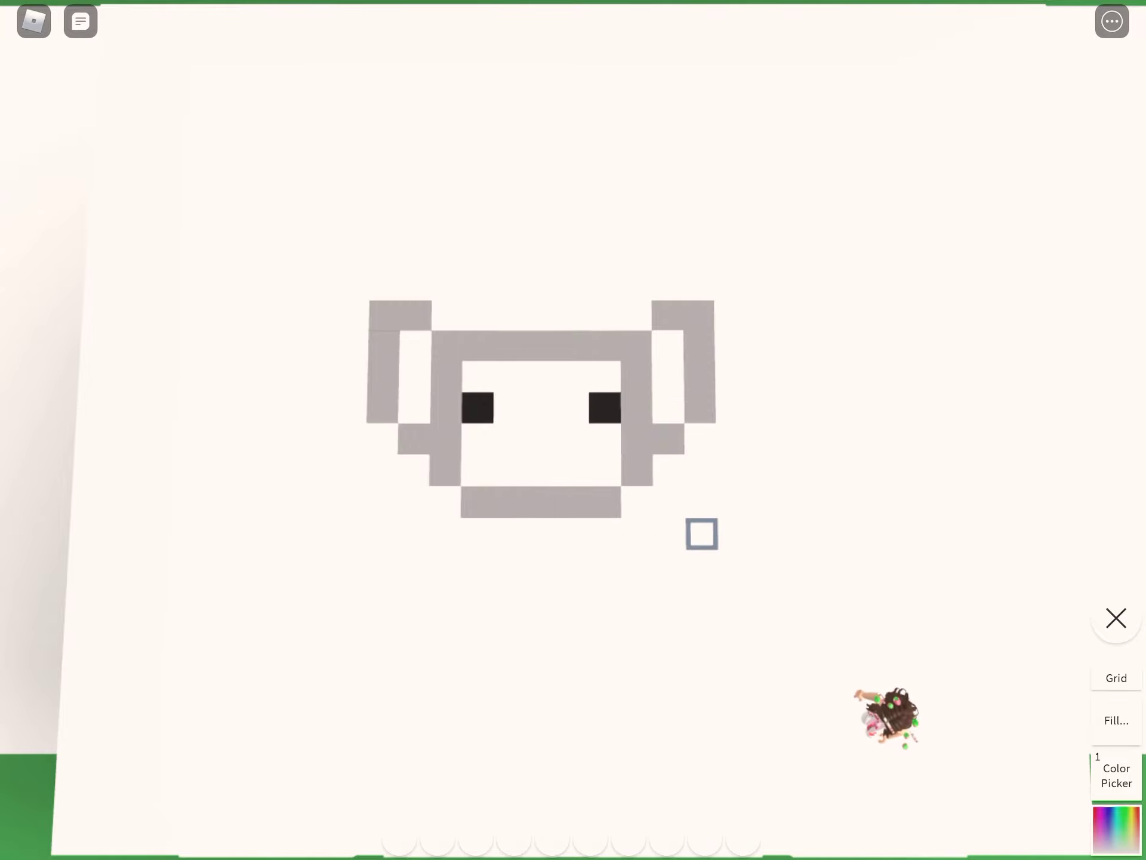
pyautogui.click(702, 534)
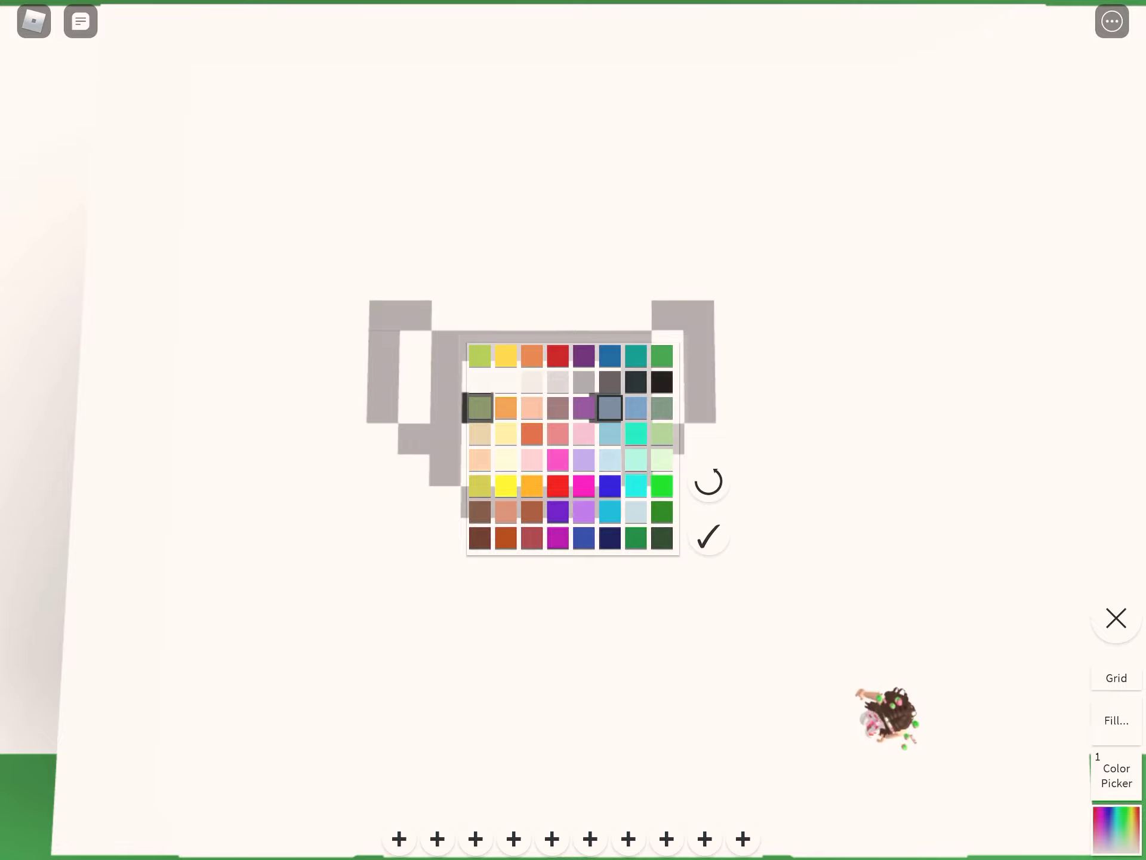
pyautogui.click(707, 536)
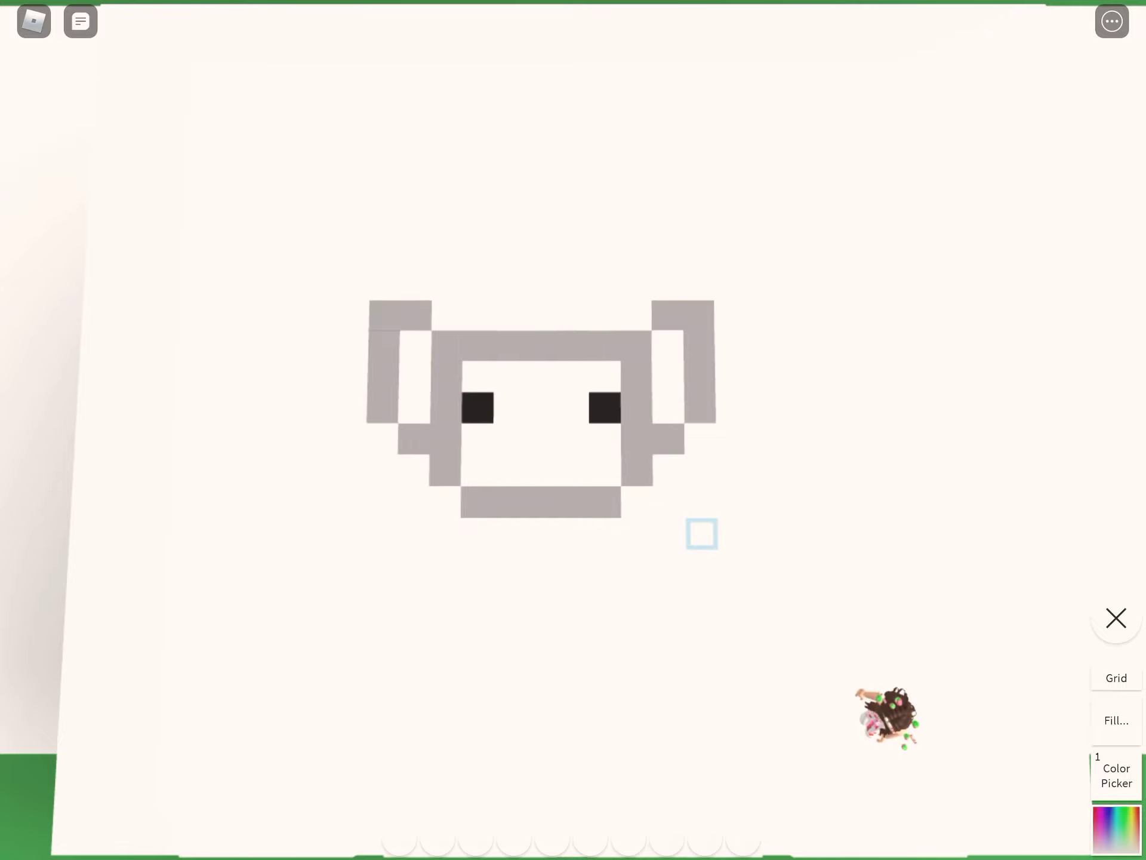
pyautogui.click(573, 376)
pyautogui.click(510, 376)
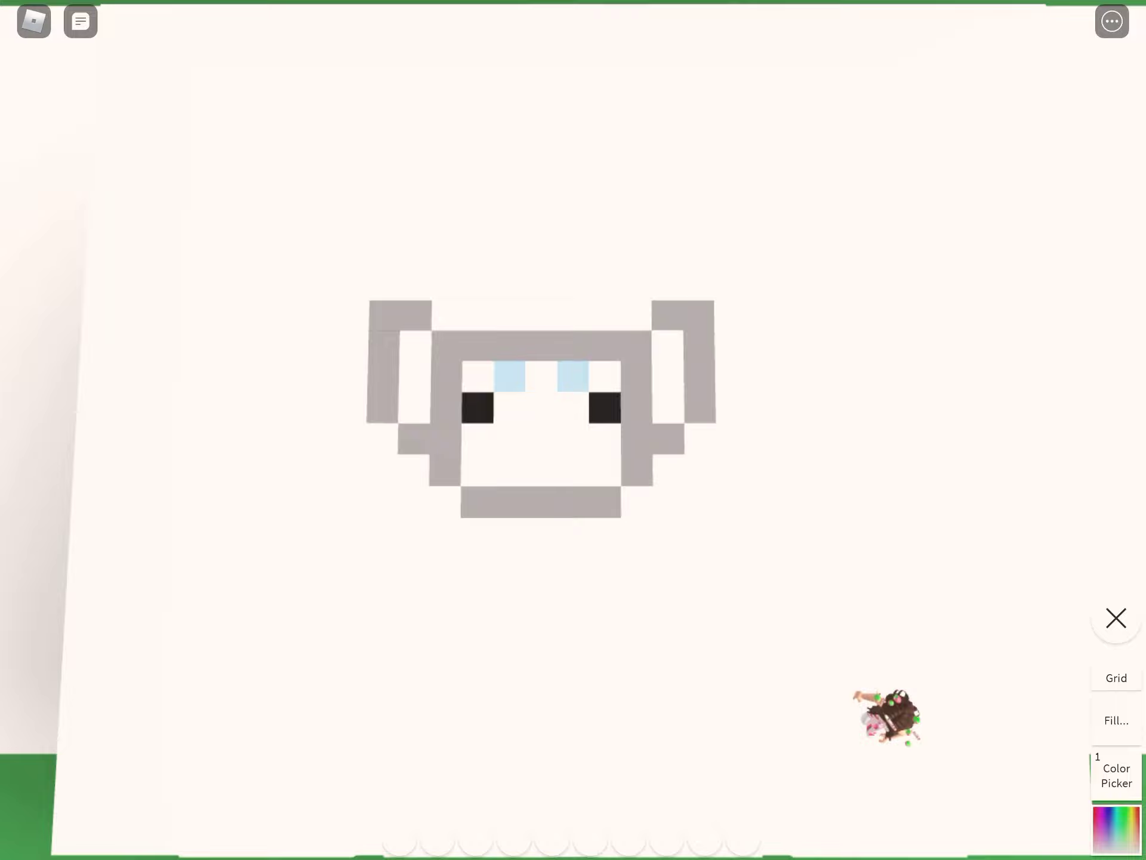
pyautogui.click(542, 377)
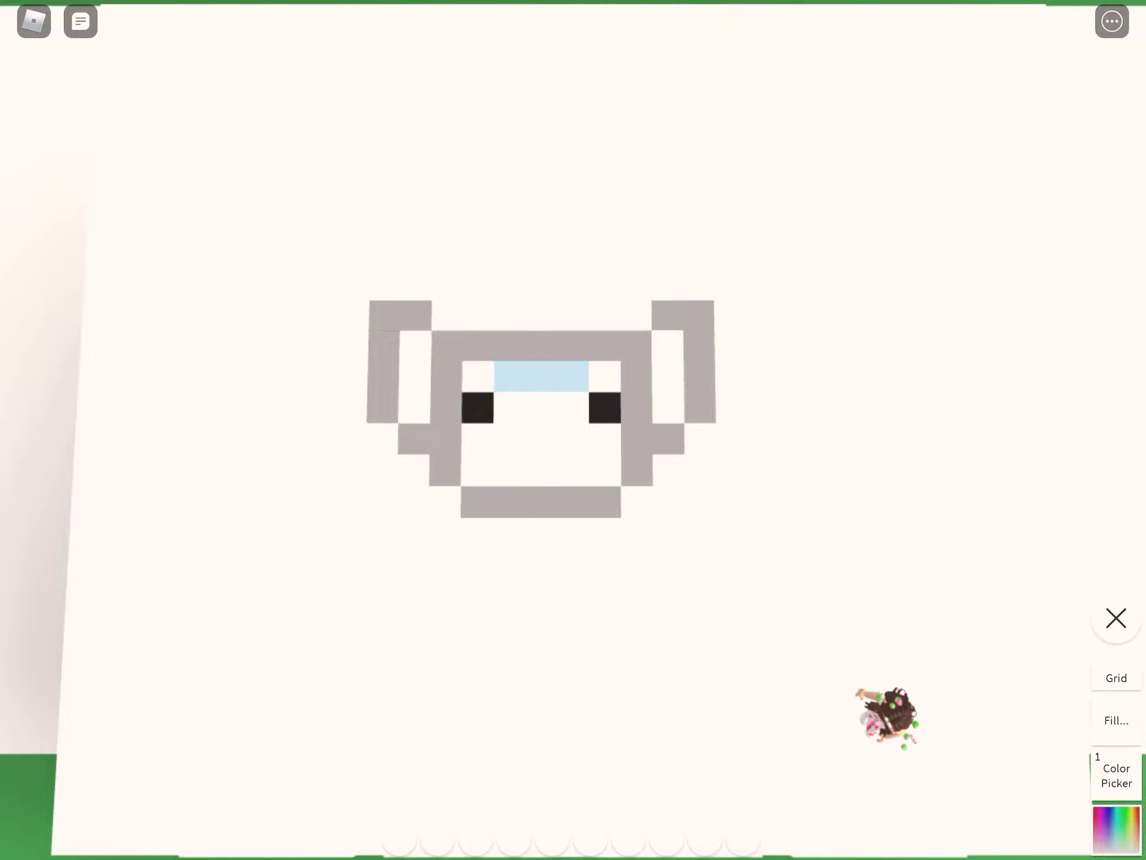
# Step: Change the paint colour from light grey to grey
pyautogui.click(1117, 774)
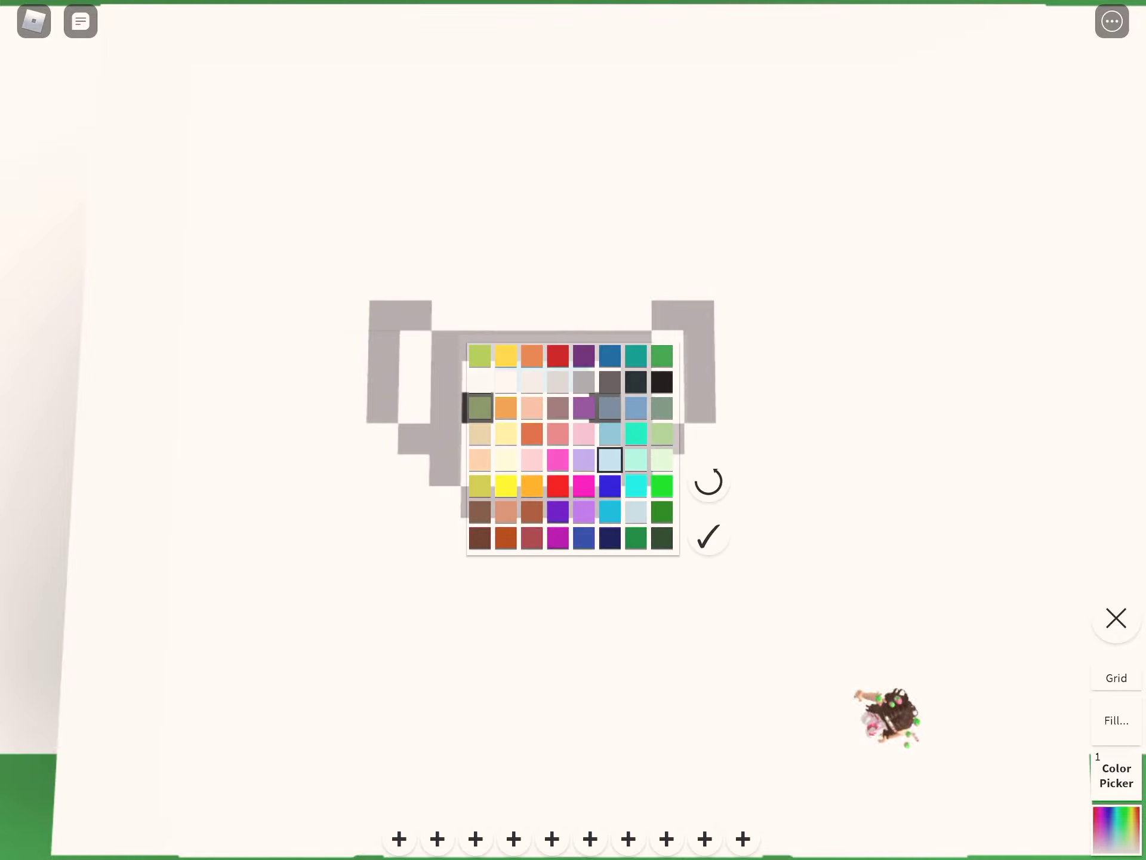
pyautogui.click(559, 381)
pyautogui.click(709, 536)
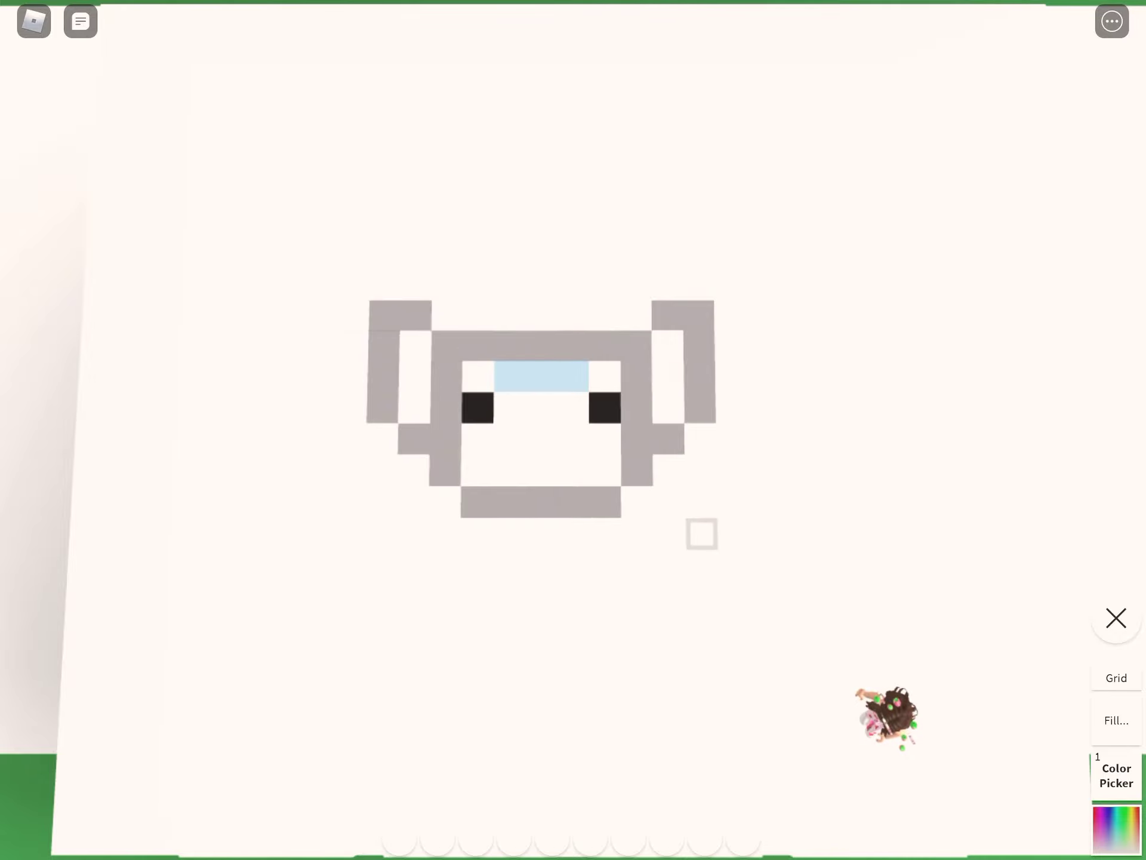
pyautogui.click(1117, 775)
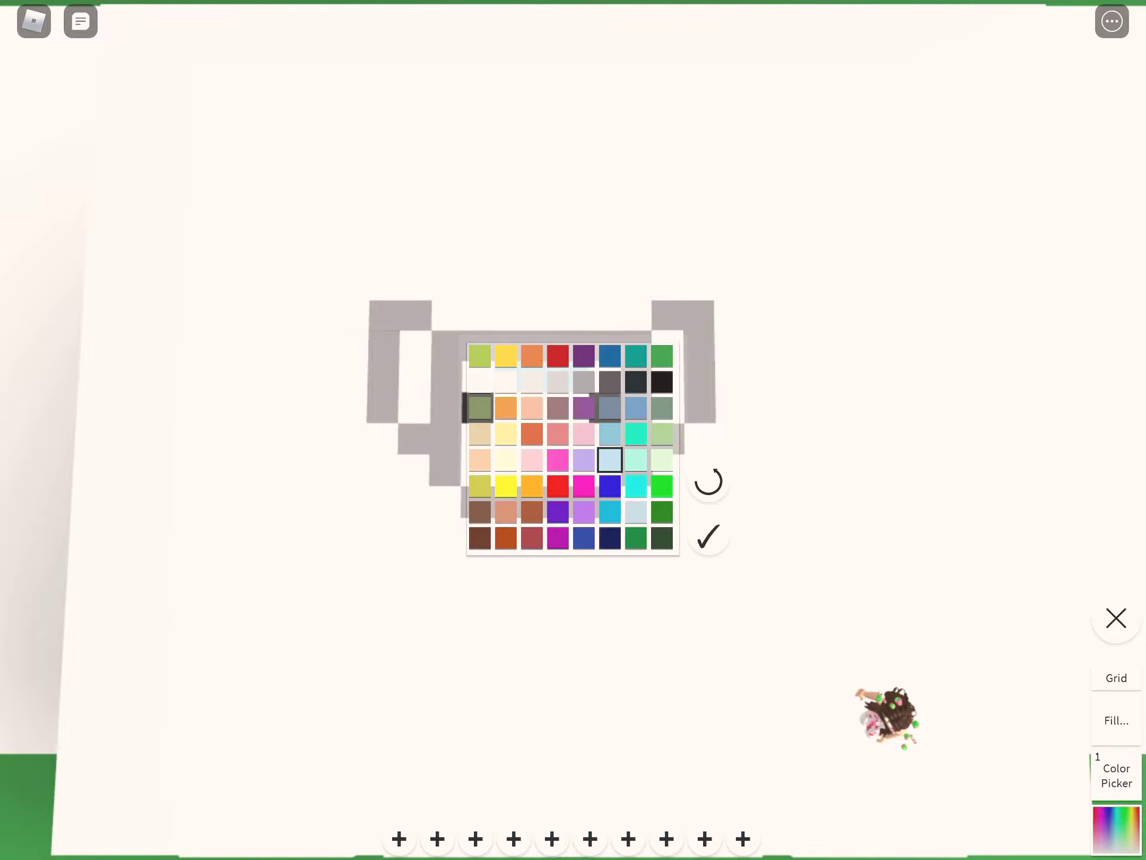
pyautogui.click(610, 408)
pyautogui.click(583, 382)
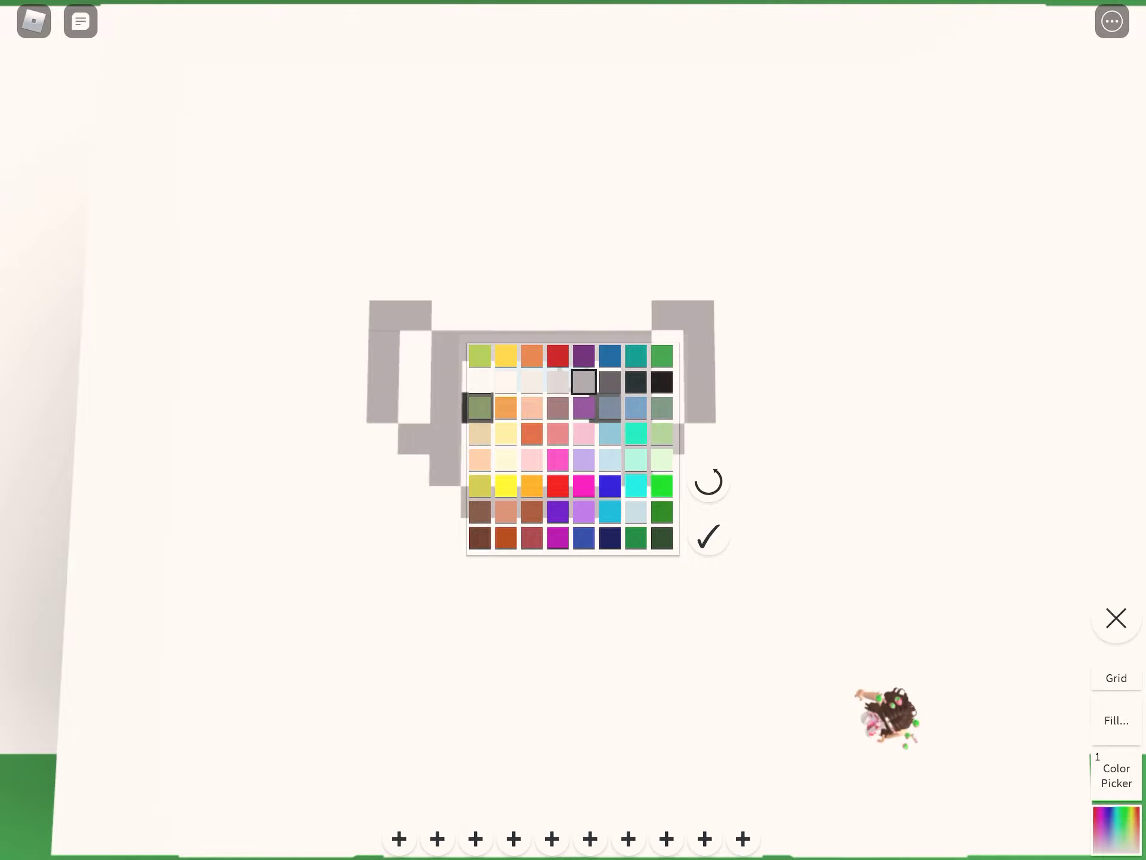
pyautogui.click(708, 537)
# Step: Fill the face cells above, between and below the black eyes with grey
pyautogui.click(510, 377)
pyautogui.click(573, 376)
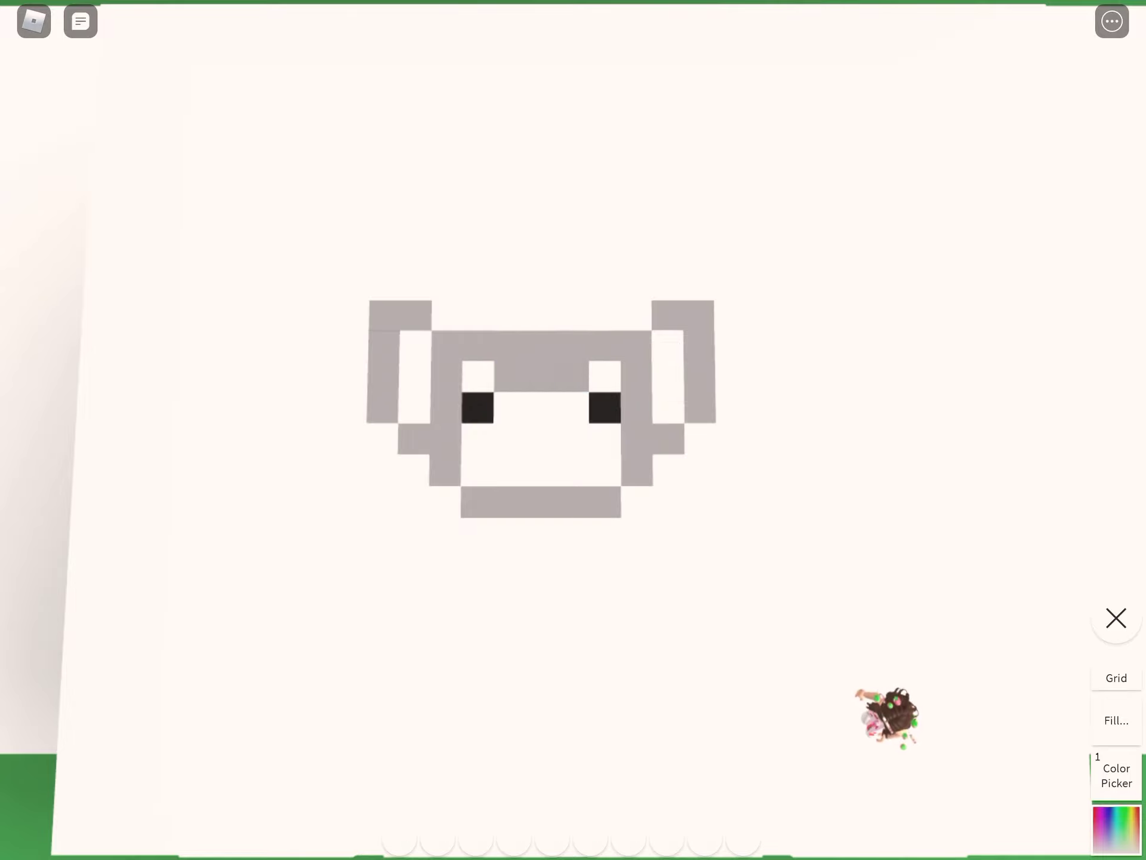
pyautogui.click(573, 408)
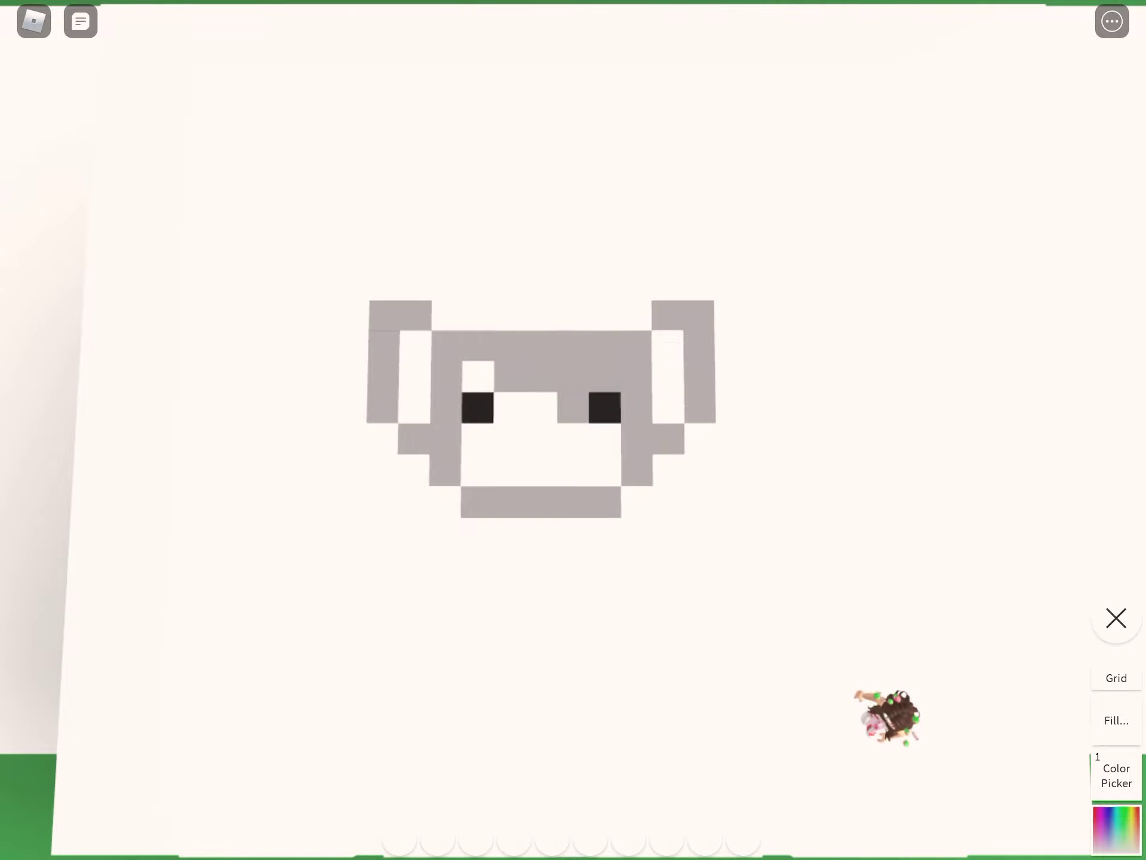
pyautogui.click(543, 408)
pyautogui.click(510, 408)
pyautogui.click(478, 376)
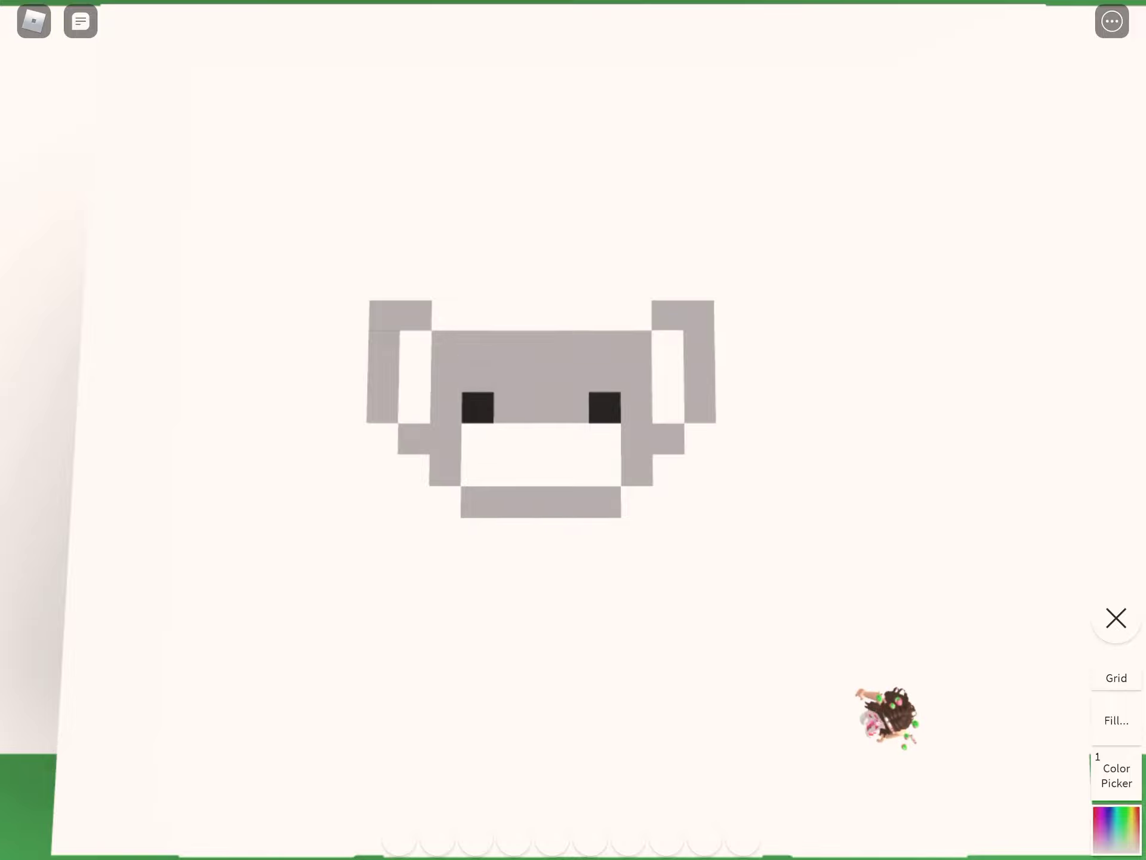
pyautogui.click(478, 438)
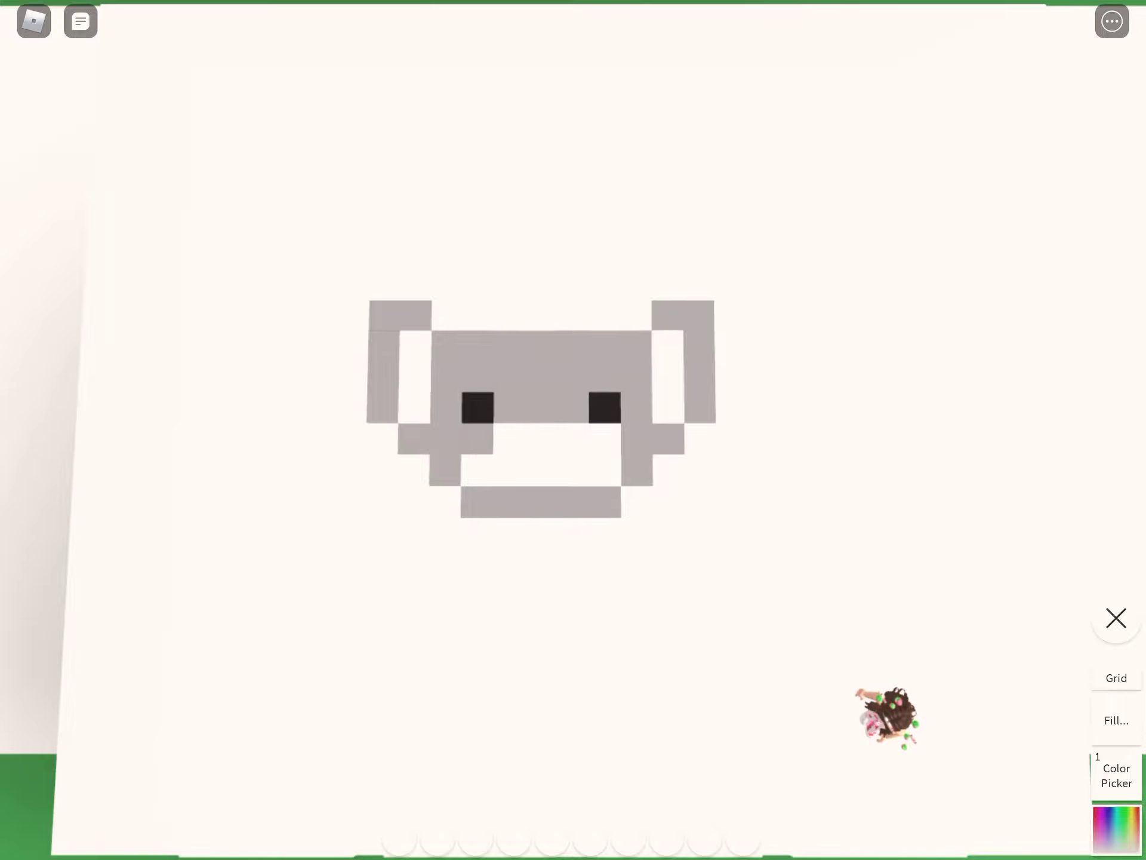
pyautogui.click(509, 440)
pyautogui.click(574, 440)
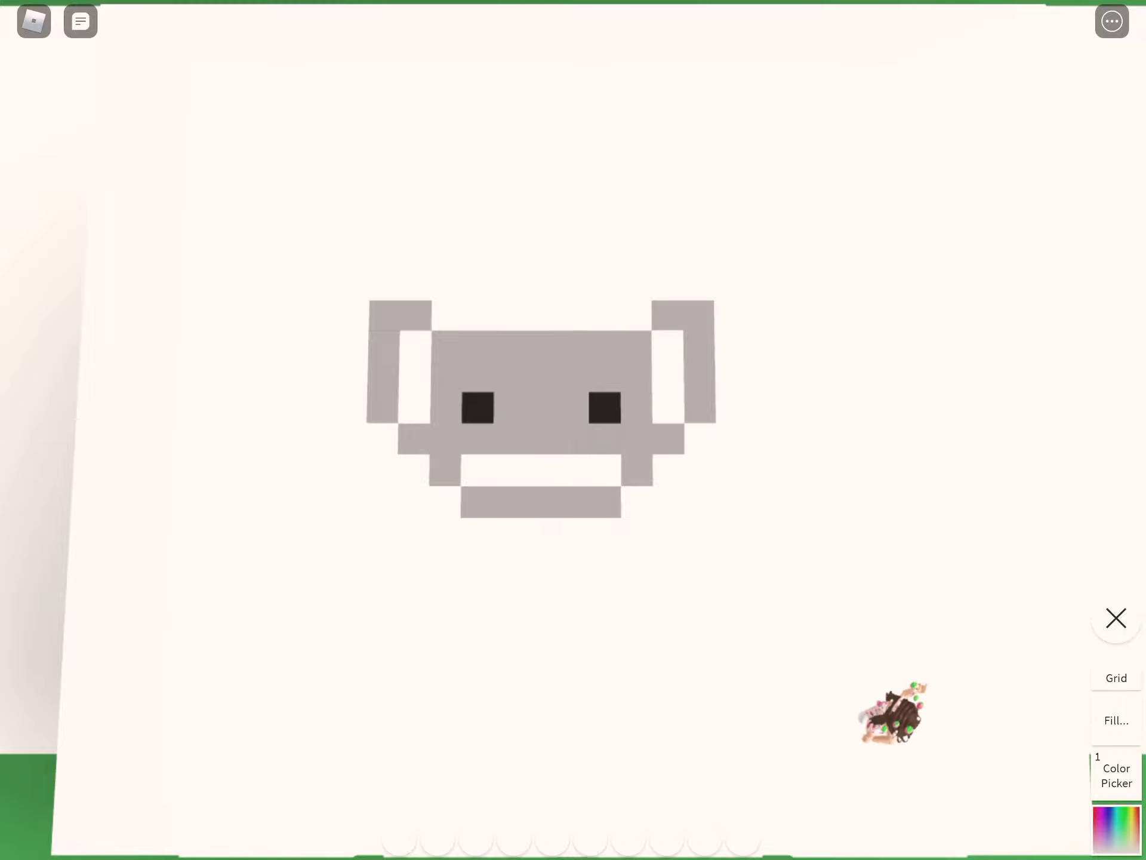
pyautogui.press('1')
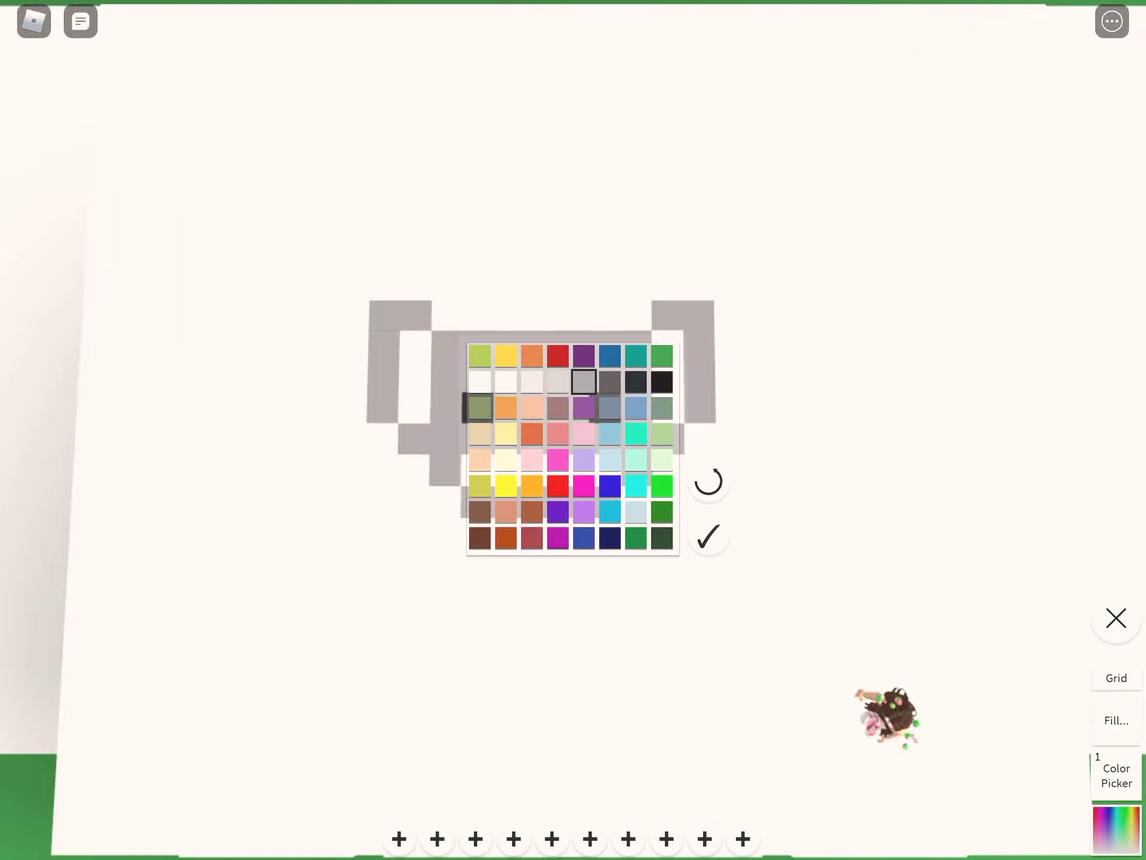
# Step: Paint the inner columns of both ears light pink
pyautogui.click(584, 434)
pyautogui.click(709, 537)
pyautogui.moveTo(669, 347); pyautogui.dragTo(668, 439)
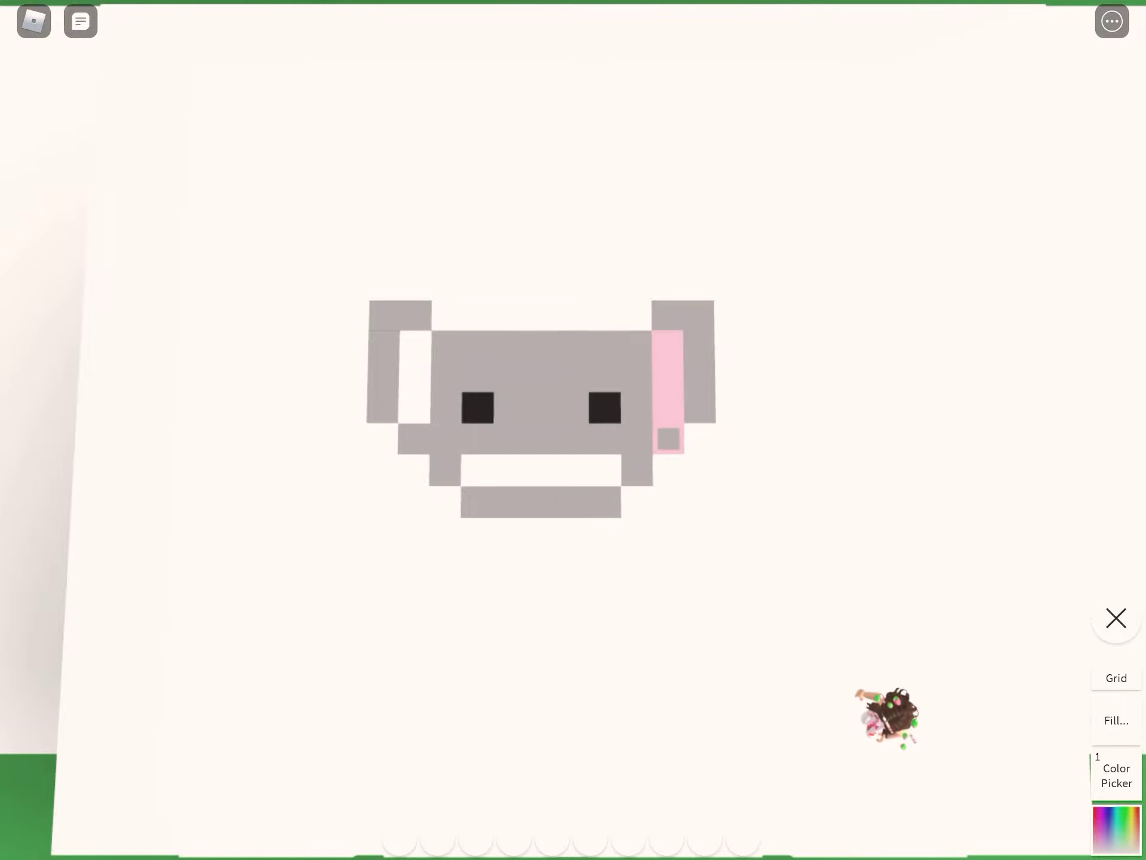
pyautogui.moveTo(414, 347); pyautogui.dragTo(415, 408)
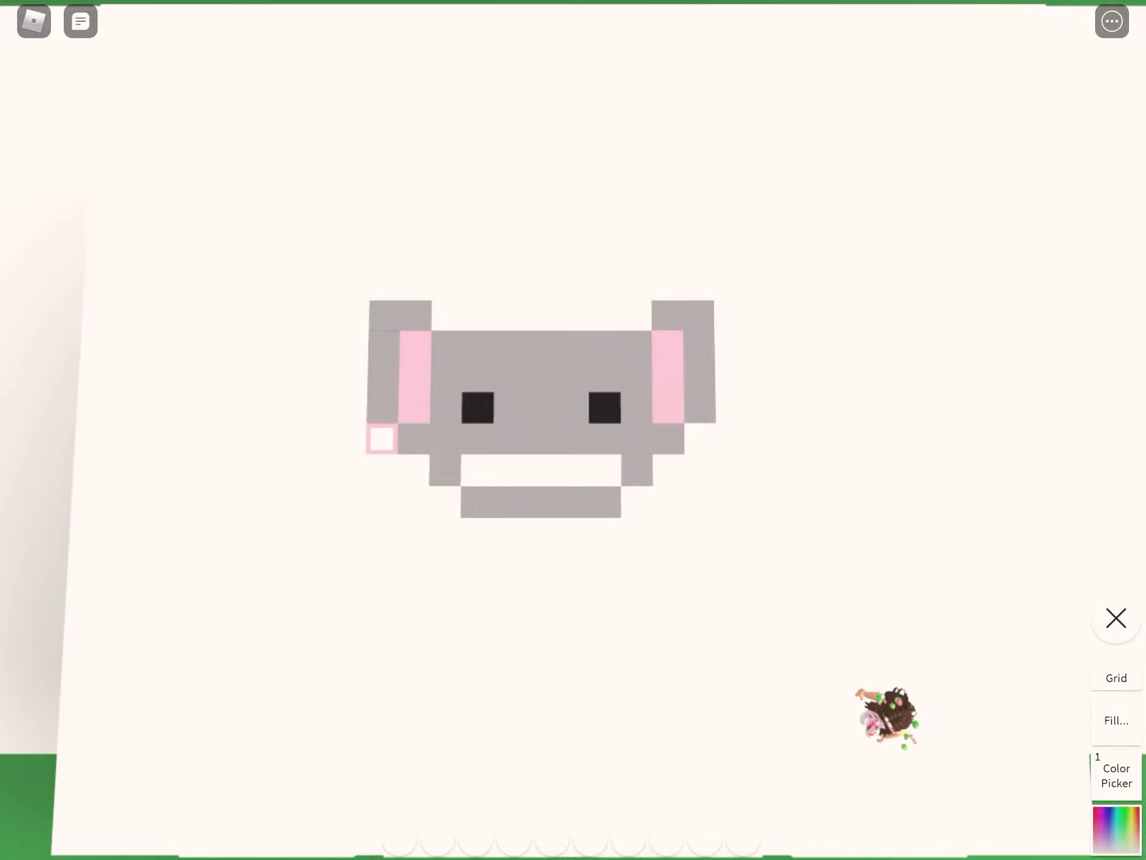
# Step: Fill the white mouth row with grey
pyautogui.click(1117, 774)
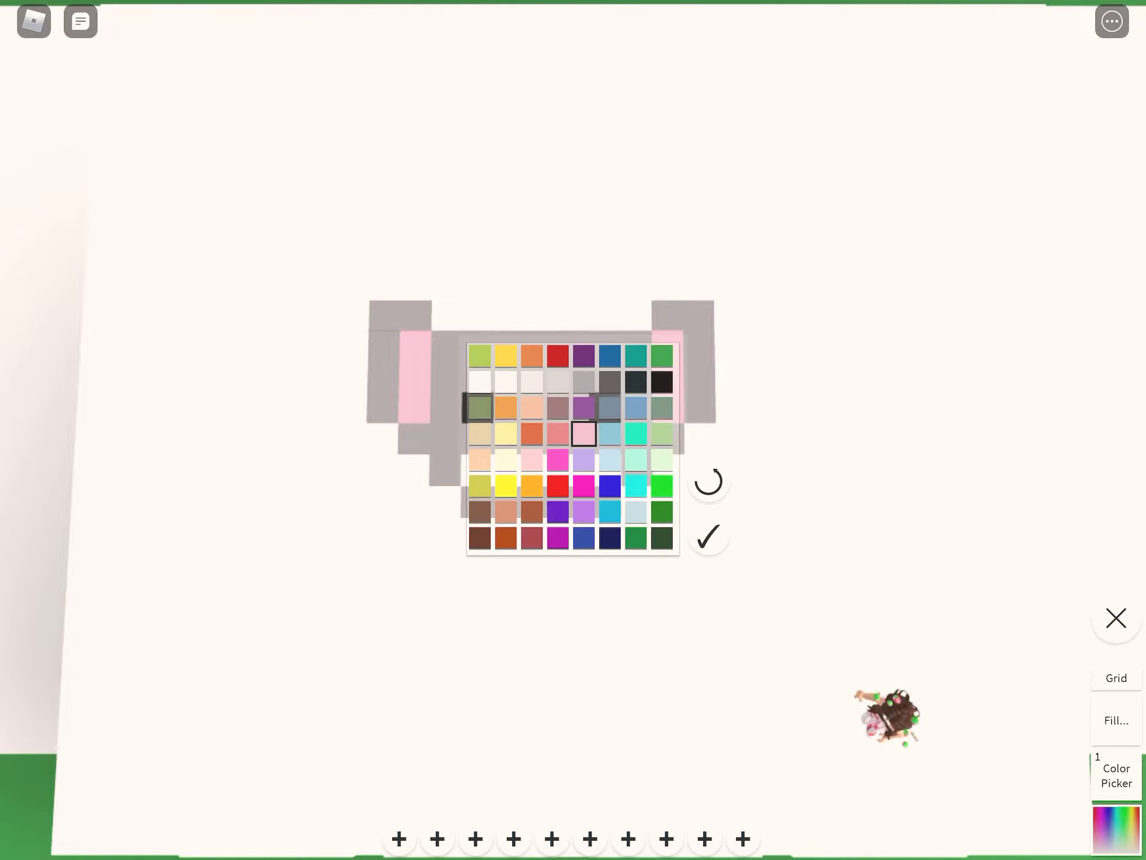
pyautogui.click(584, 382)
pyautogui.click(708, 537)
pyautogui.moveTo(478, 470); pyautogui.dragTo(605, 471)
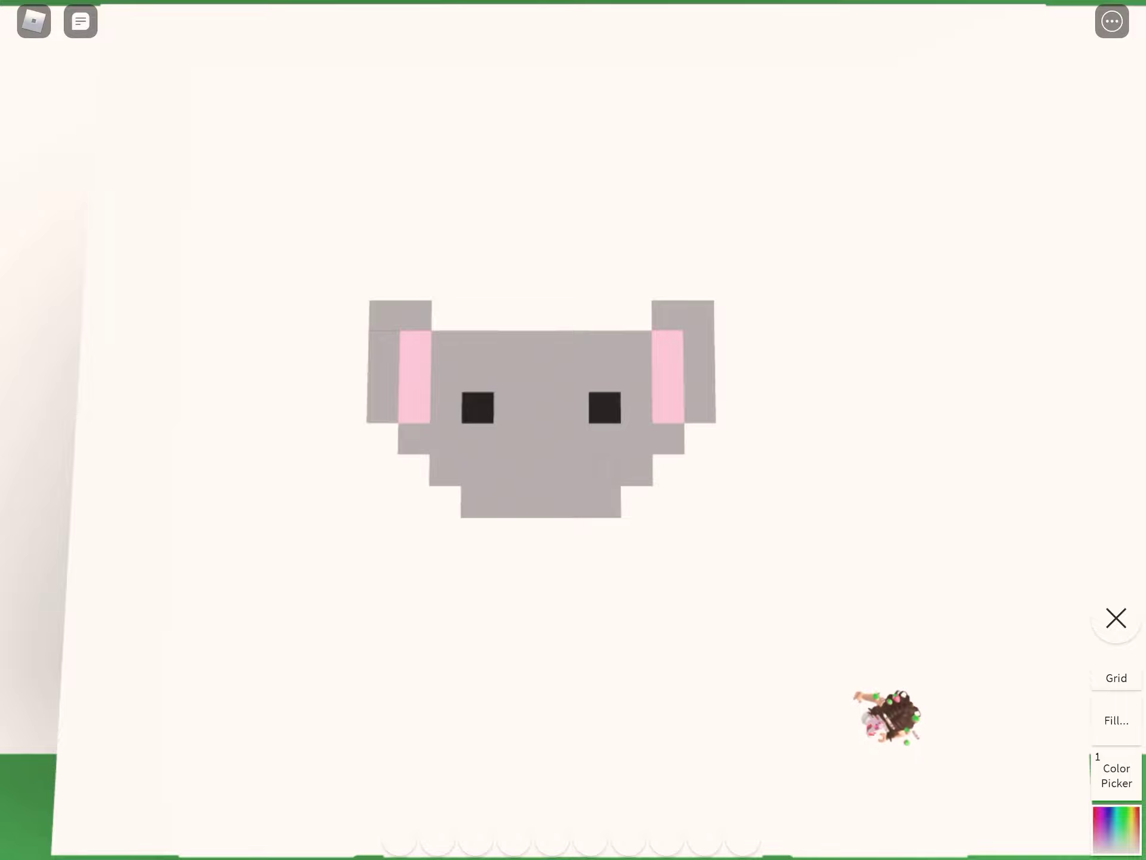
# Step: Draw a two-column grey trunk hanging down below the face
pyautogui.click(477, 533)
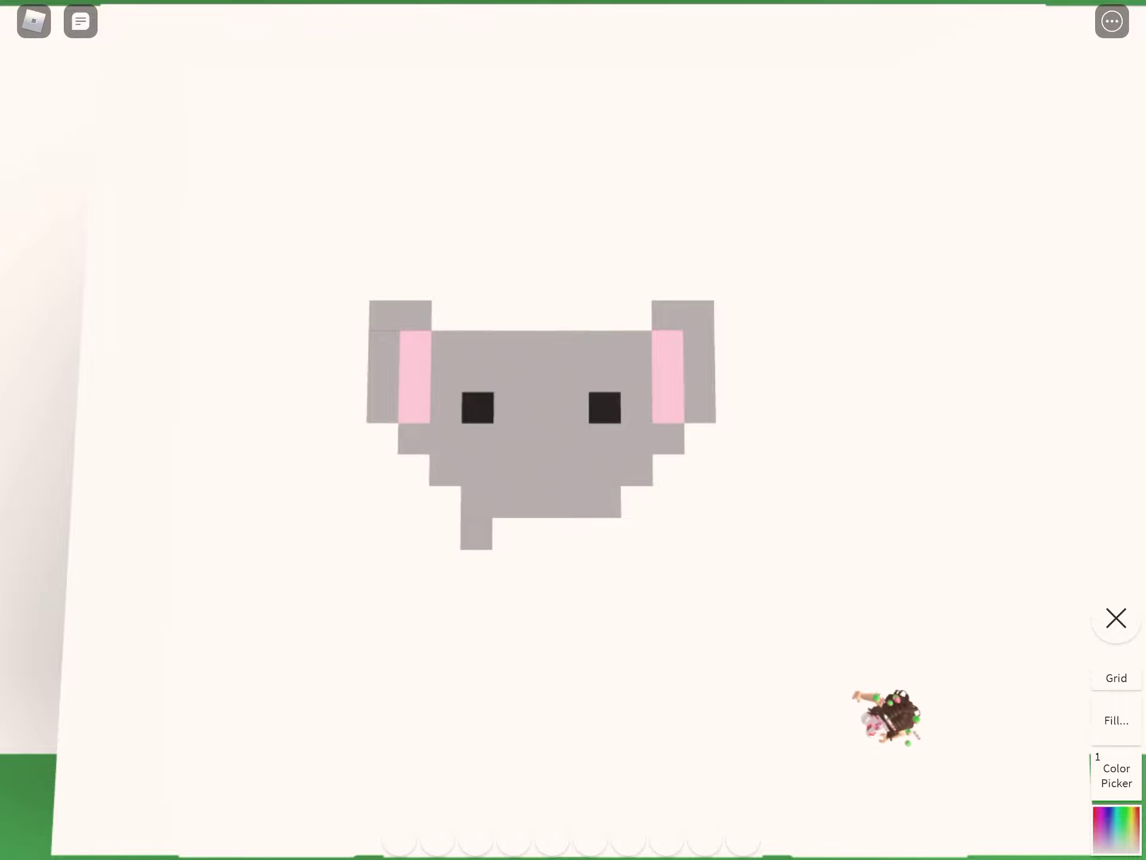
pyautogui.click(476, 565)
pyautogui.click(476, 597)
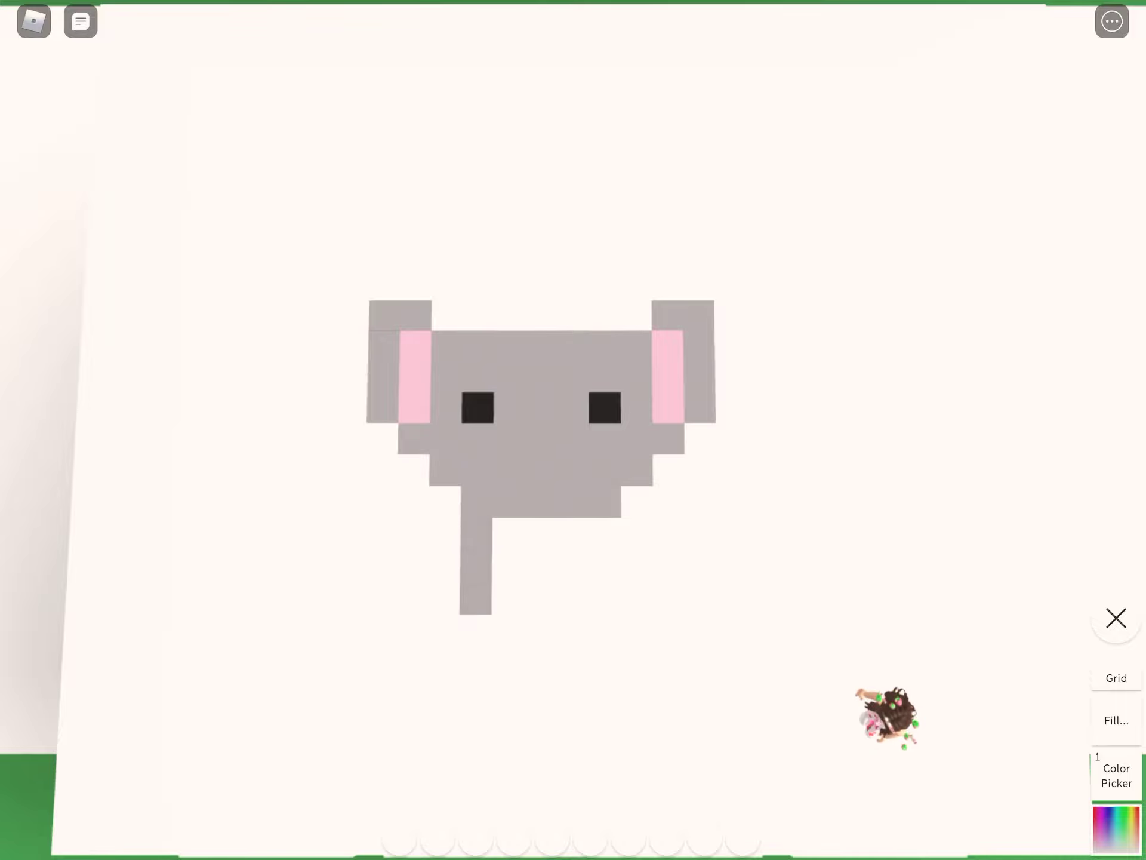
pyautogui.click(475, 631)
pyautogui.click(508, 534)
pyautogui.click(507, 567)
pyautogui.click(508, 598)
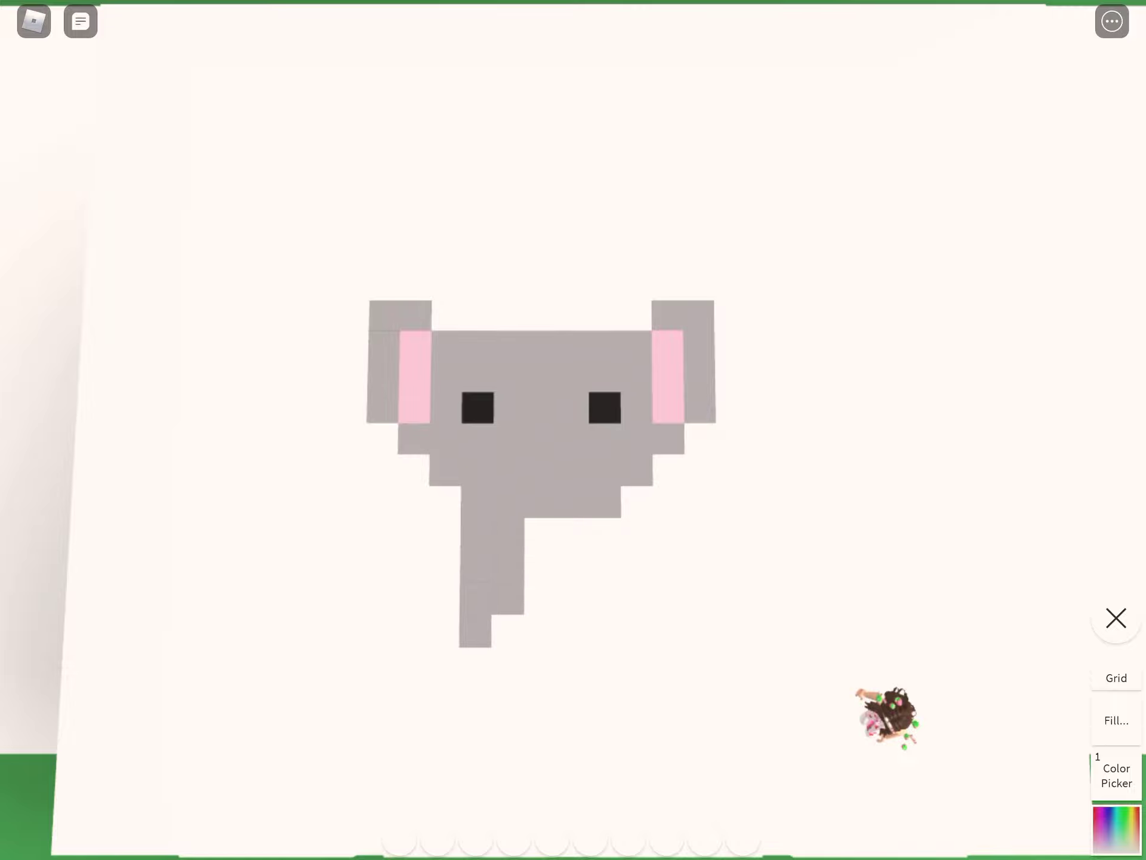
pyautogui.click(508, 631)
pyautogui.click(508, 664)
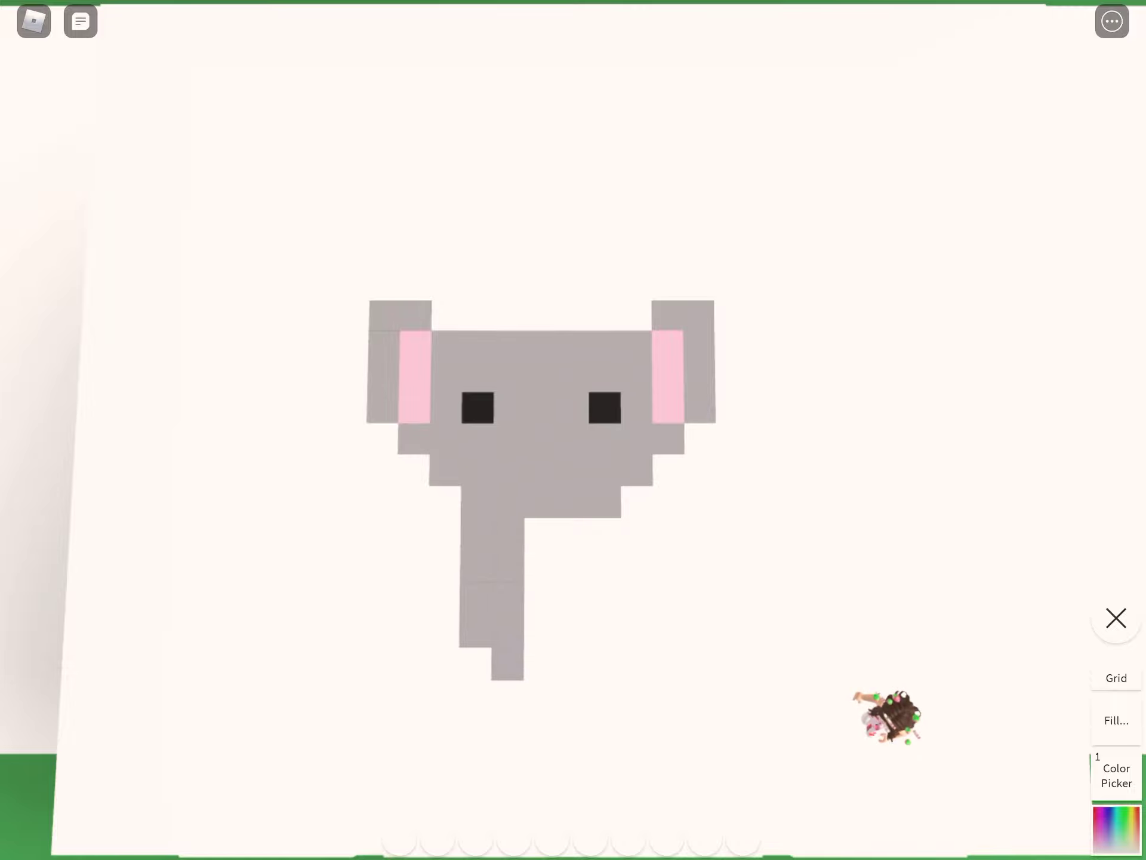
pyautogui.click(508, 697)
pyautogui.click(475, 664)
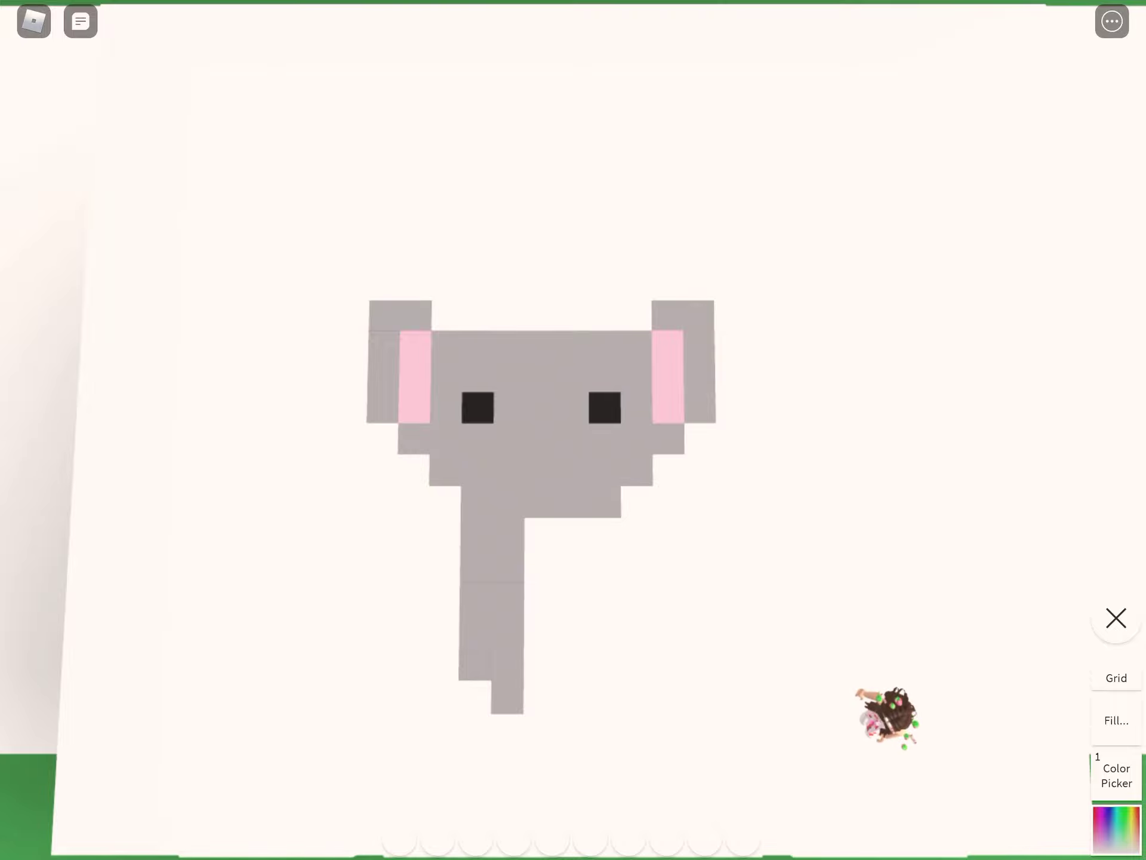
pyautogui.click(476, 698)
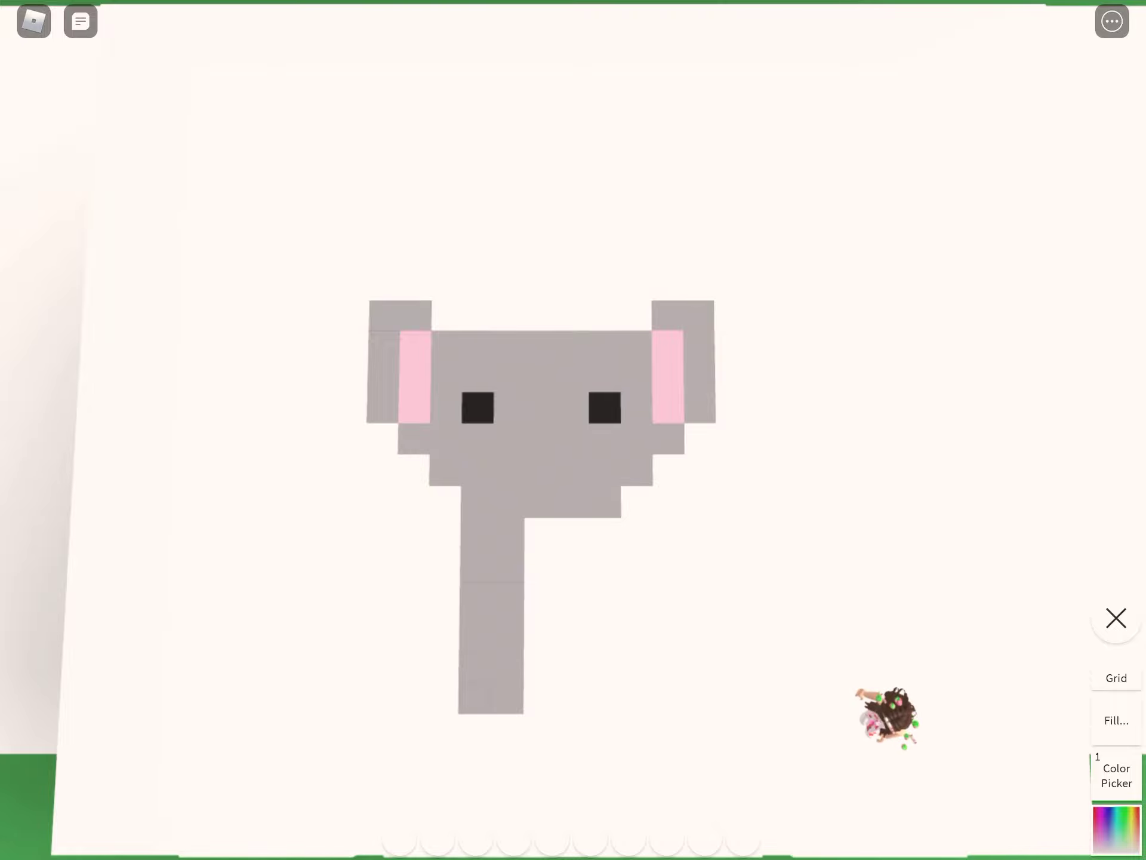
# Step: Paint the trunk tip cells cream
pyautogui.click(1116, 828)
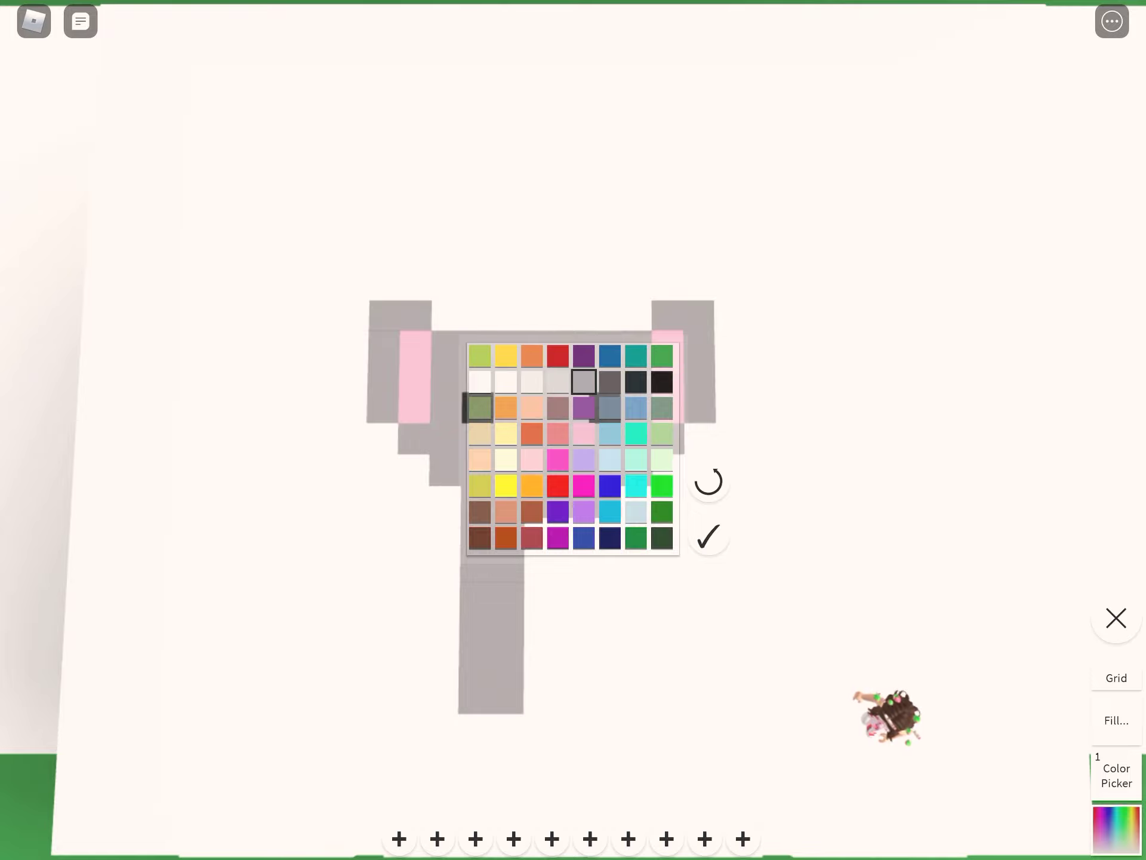
pyautogui.click(533, 381)
pyautogui.click(708, 536)
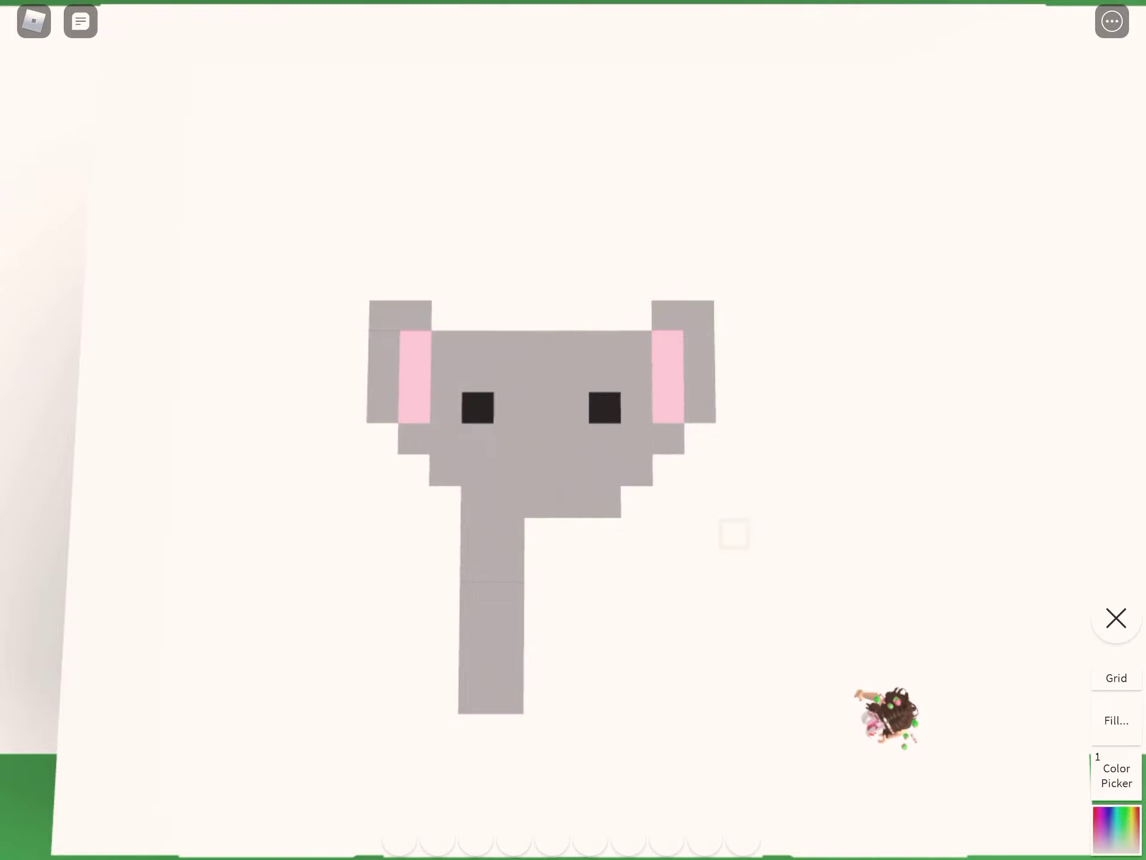
pyautogui.click(475, 664)
pyautogui.click(507, 697)
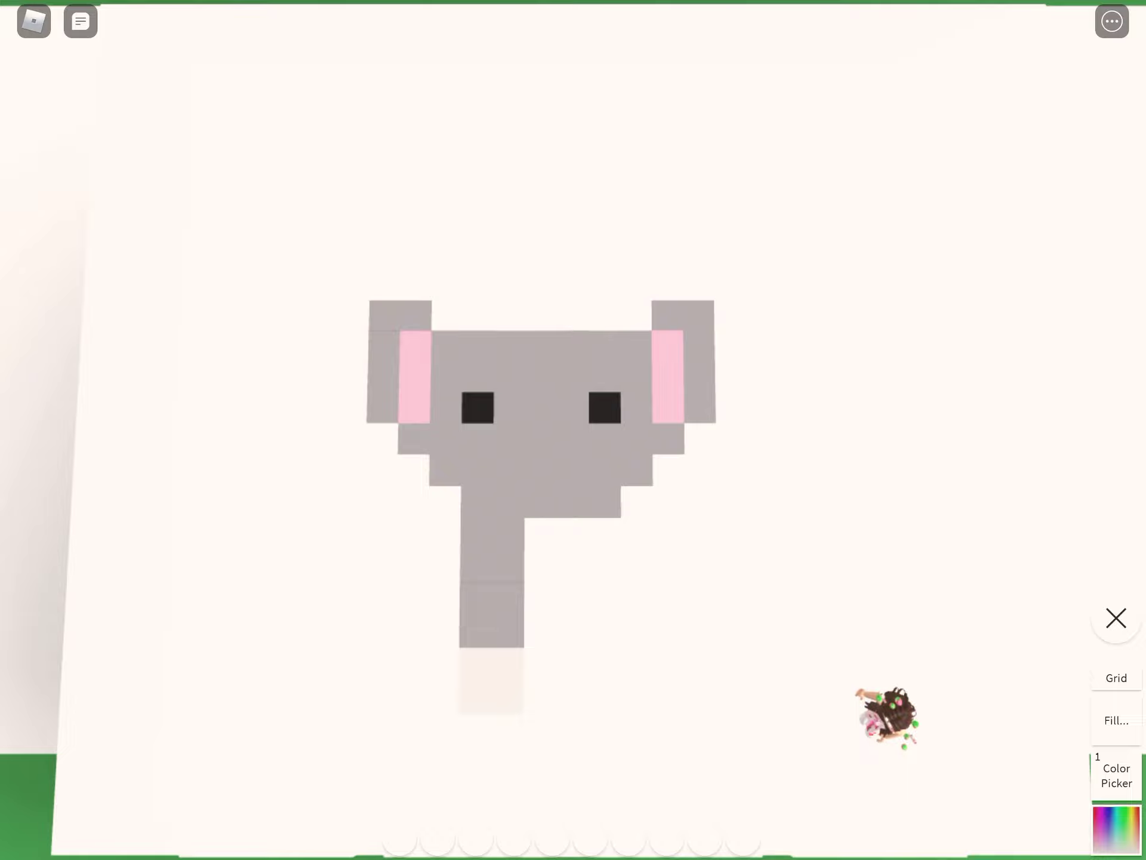
# Step: Erase the cream trunk tip cells back to white
pyautogui.click(1116, 829)
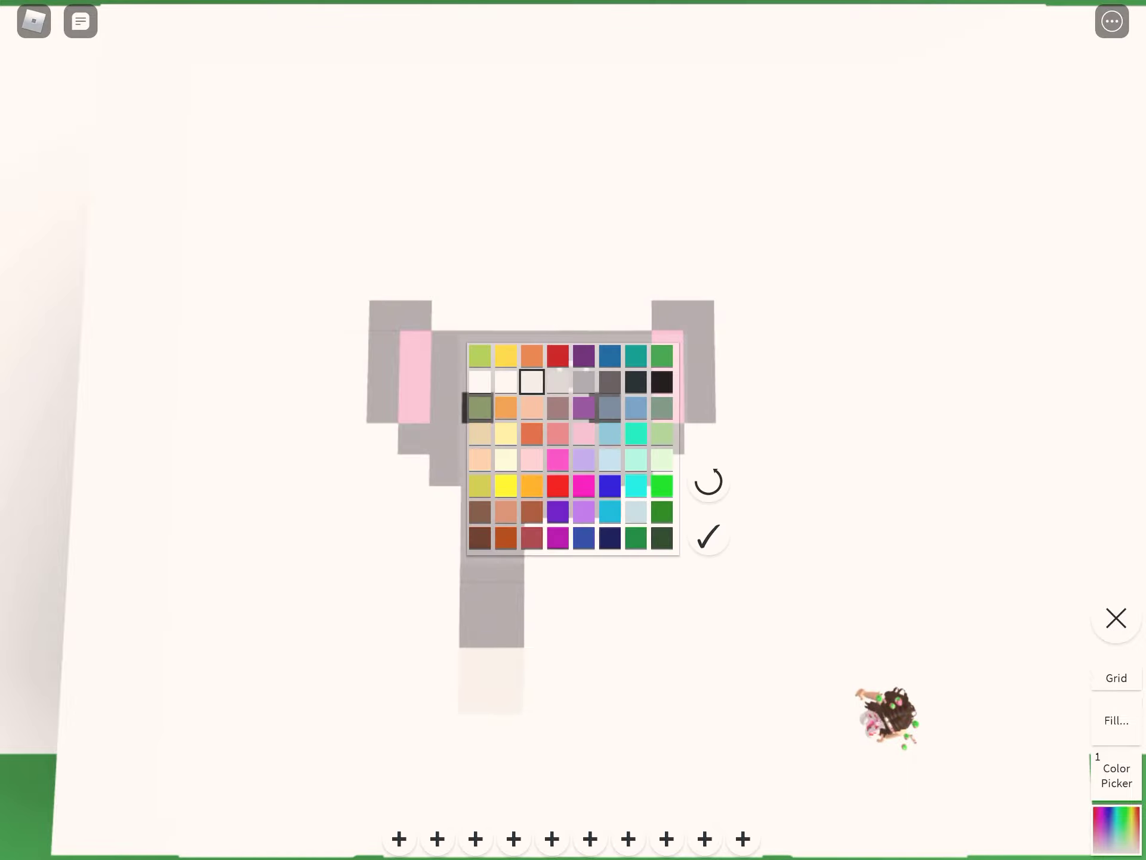
pyautogui.click(557, 382)
pyautogui.click(480, 381)
pyautogui.click(708, 536)
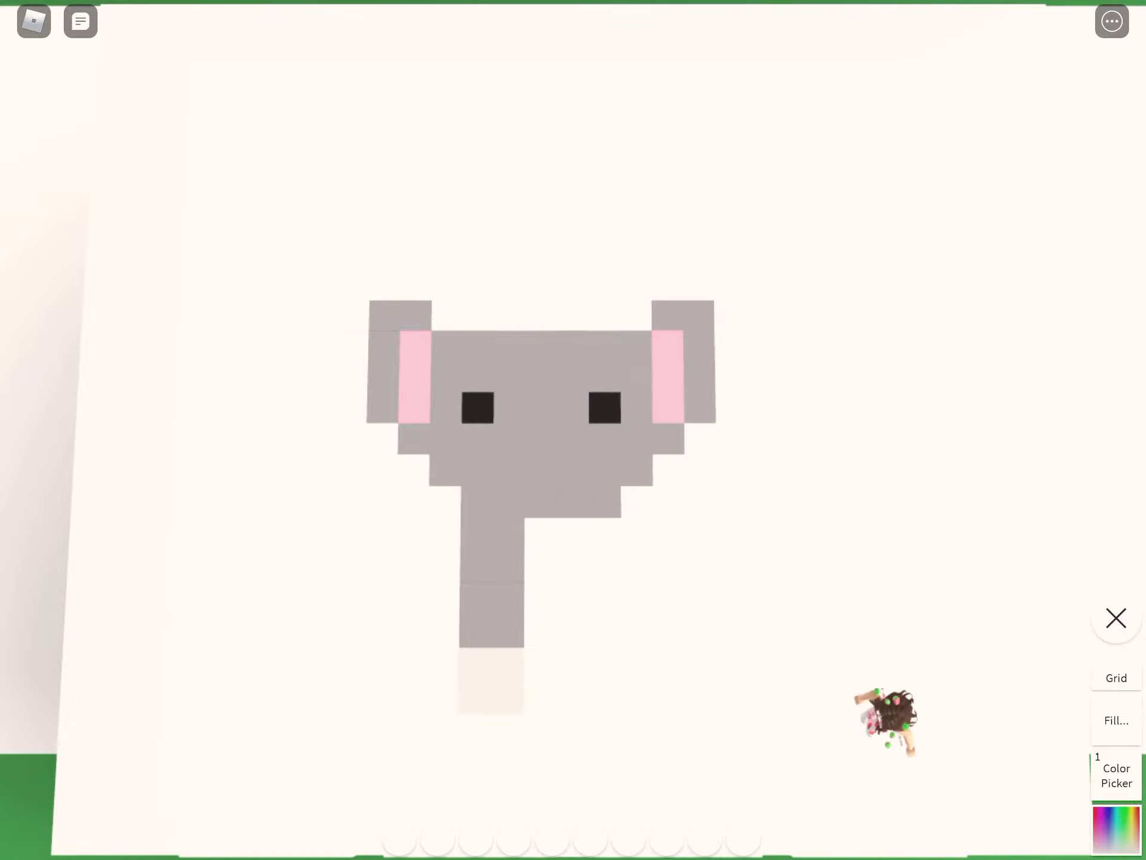
pyautogui.click(508, 667)
pyautogui.click(477, 695)
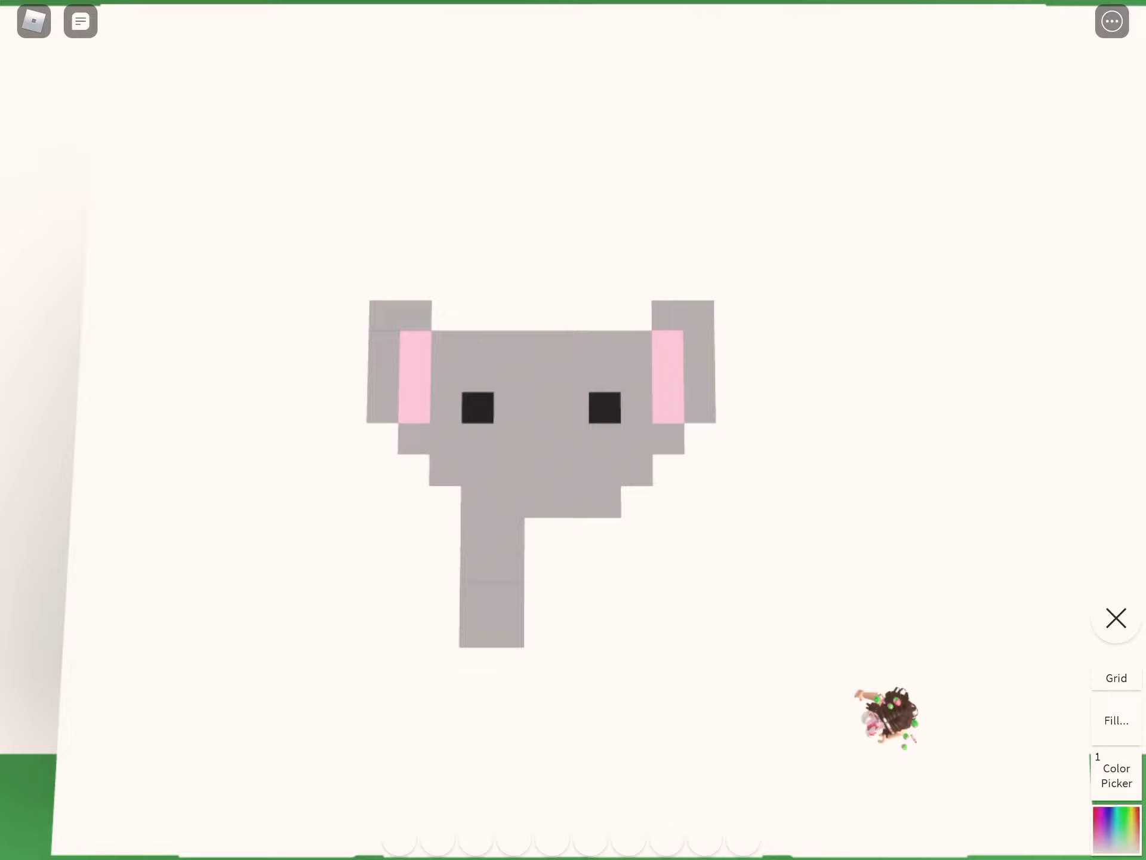
# Step: Change the paint colour to light grey, then to grey
pyautogui.click(1117, 775)
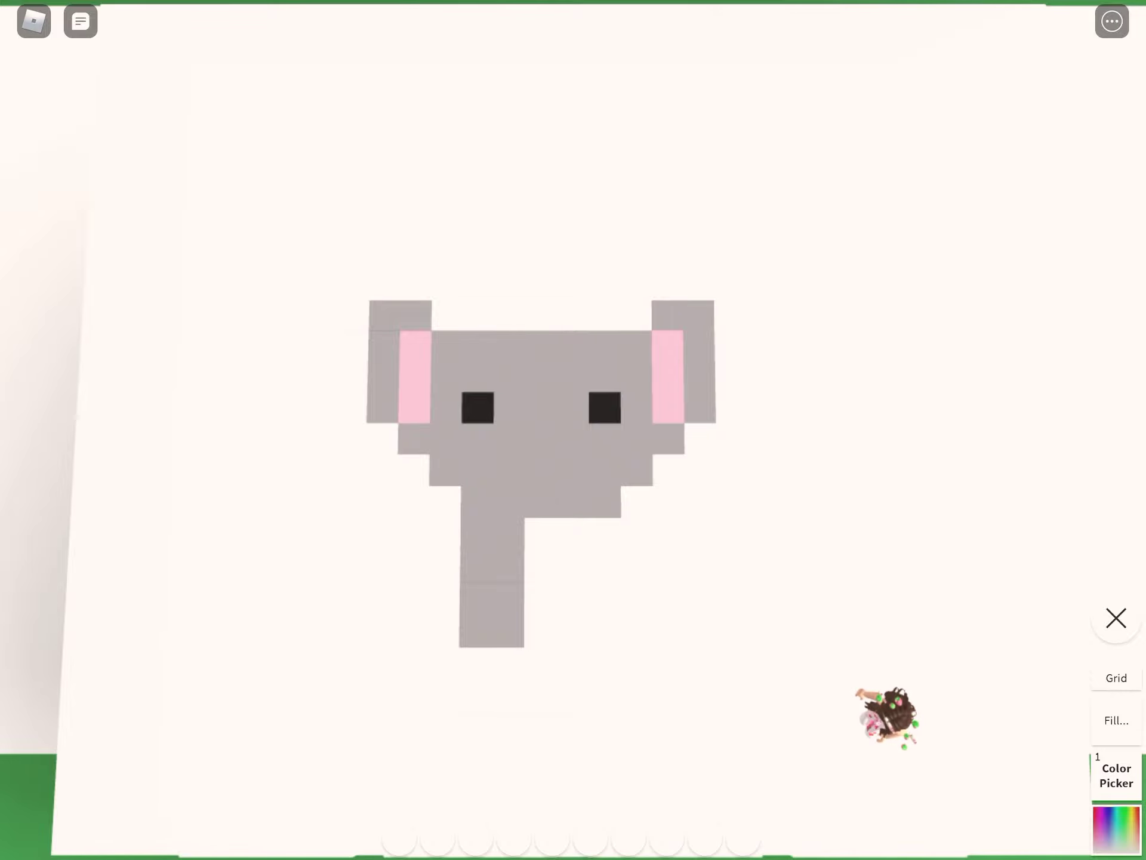
pyautogui.click(559, 382)
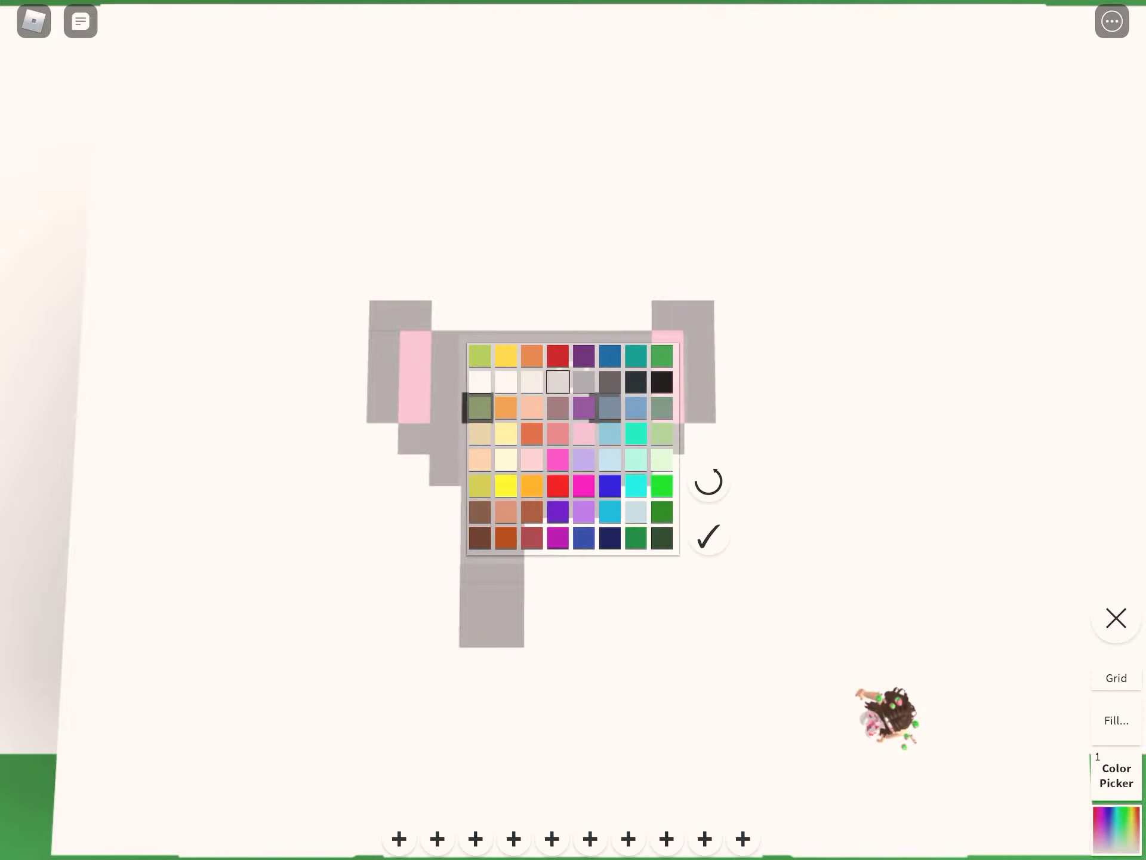
pyautogui.click(706, 536)
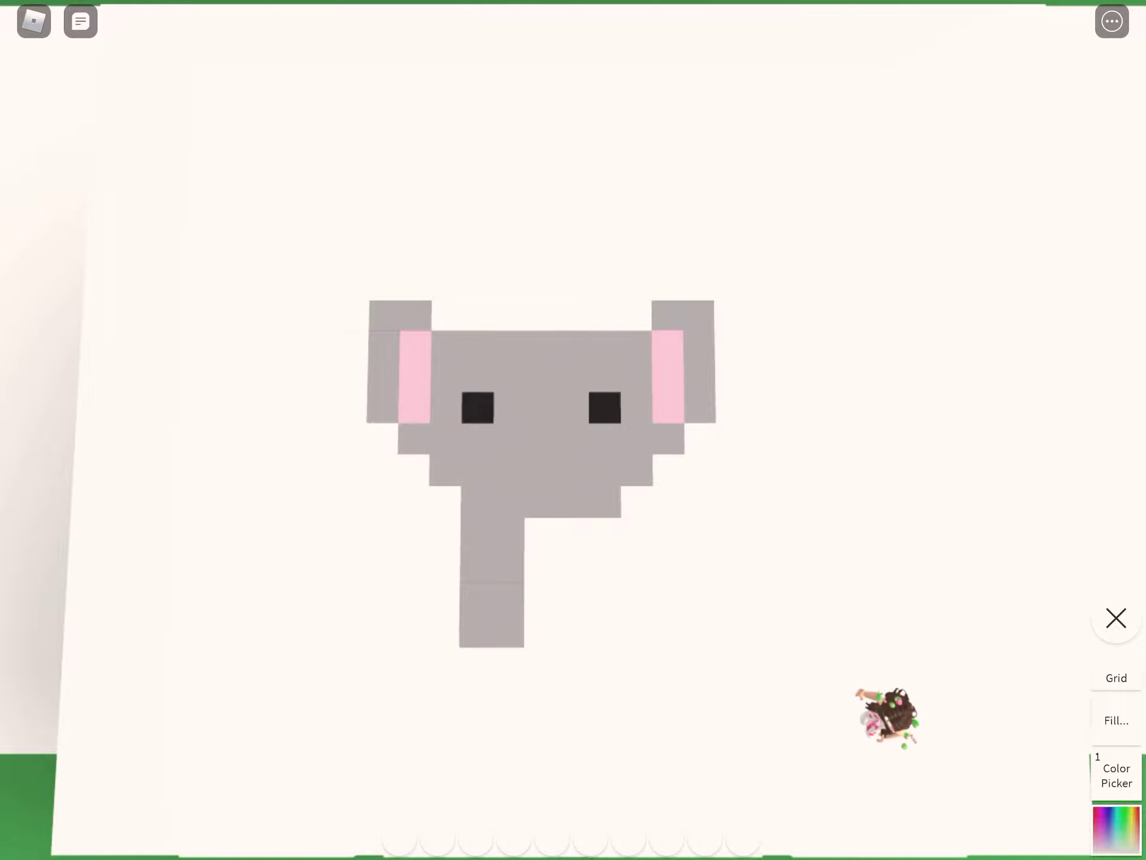
pyautogui.click(1116, 774)
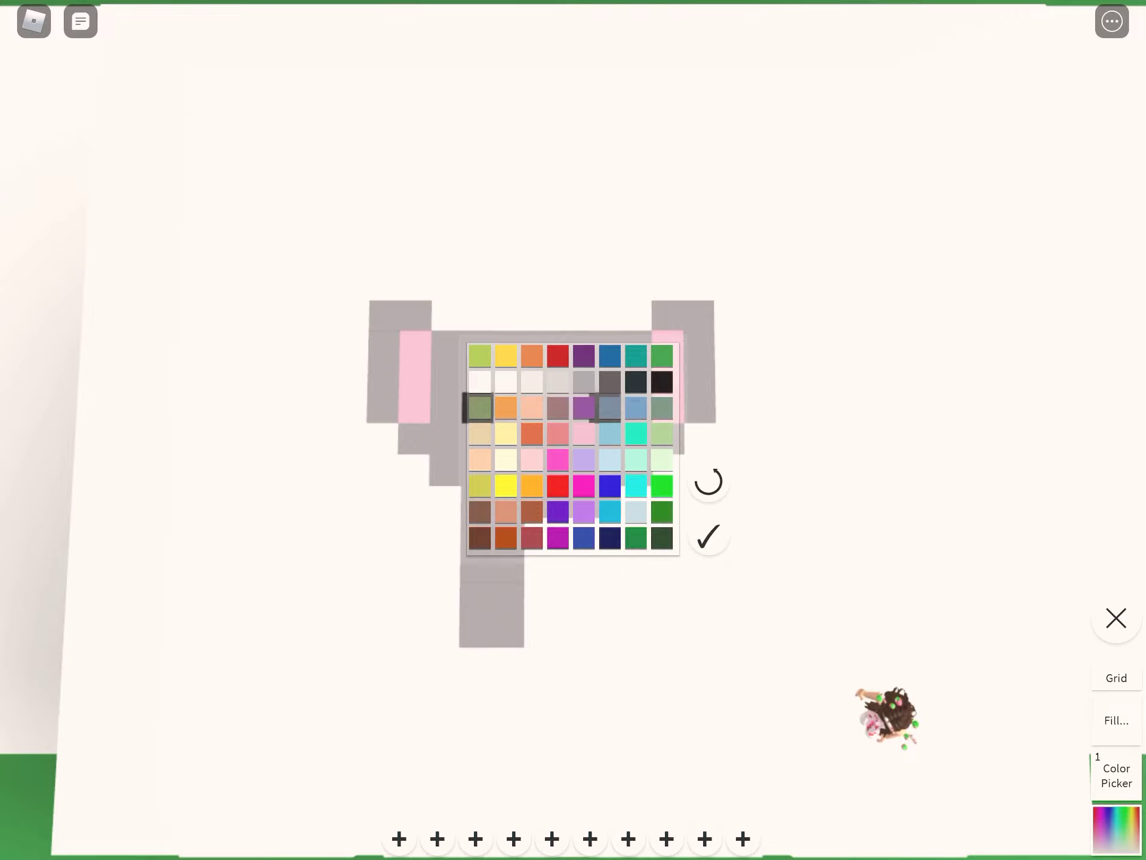
pyautogui.click(584, 381)
# Step: Add two grey pixels beside the trunk, then erase the lower one with white
pyautogui.click(703, 534)
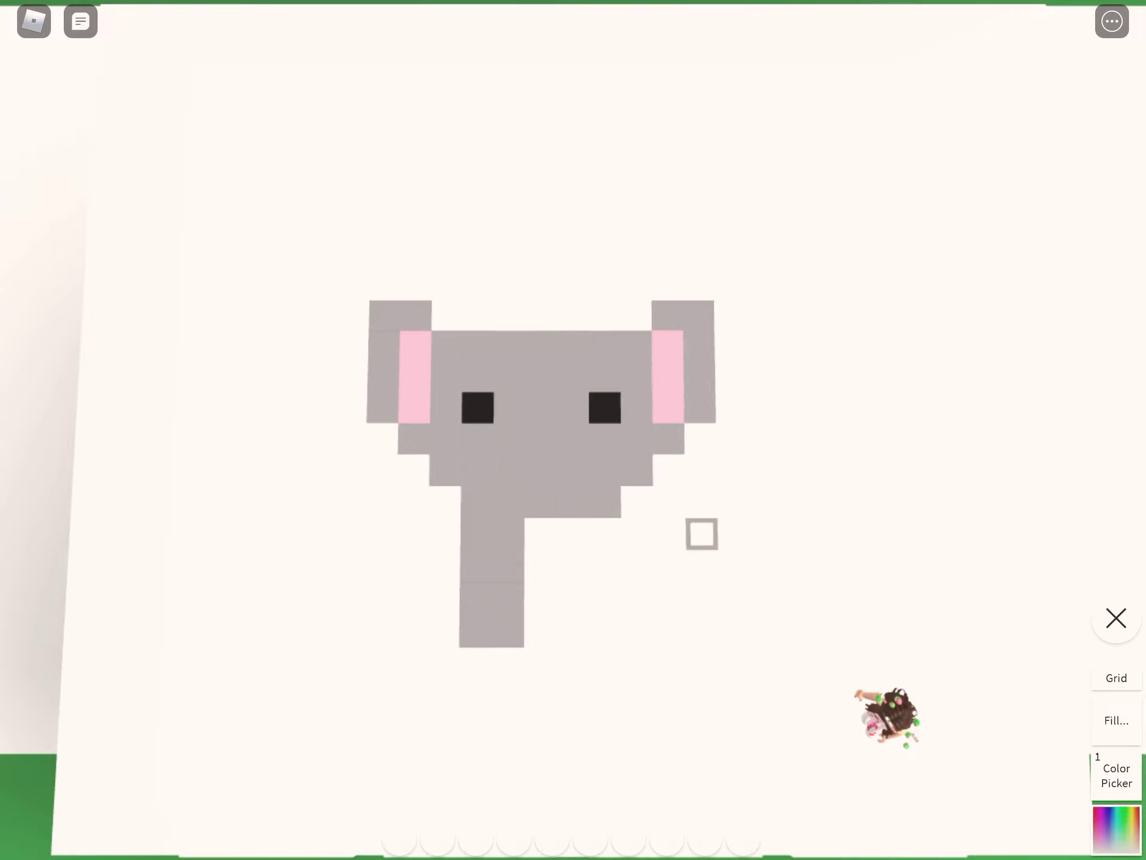
pyautogui.click(605, 535)
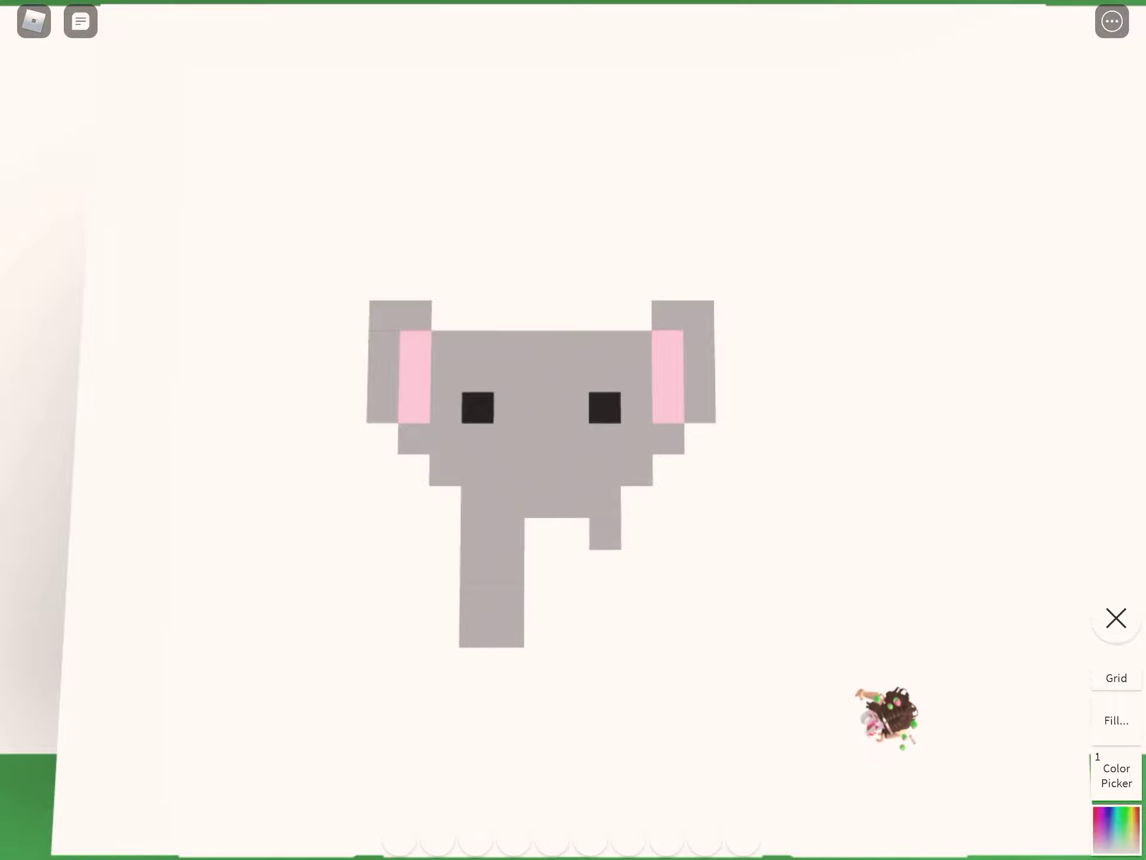
pyautogui.click(605, 565)
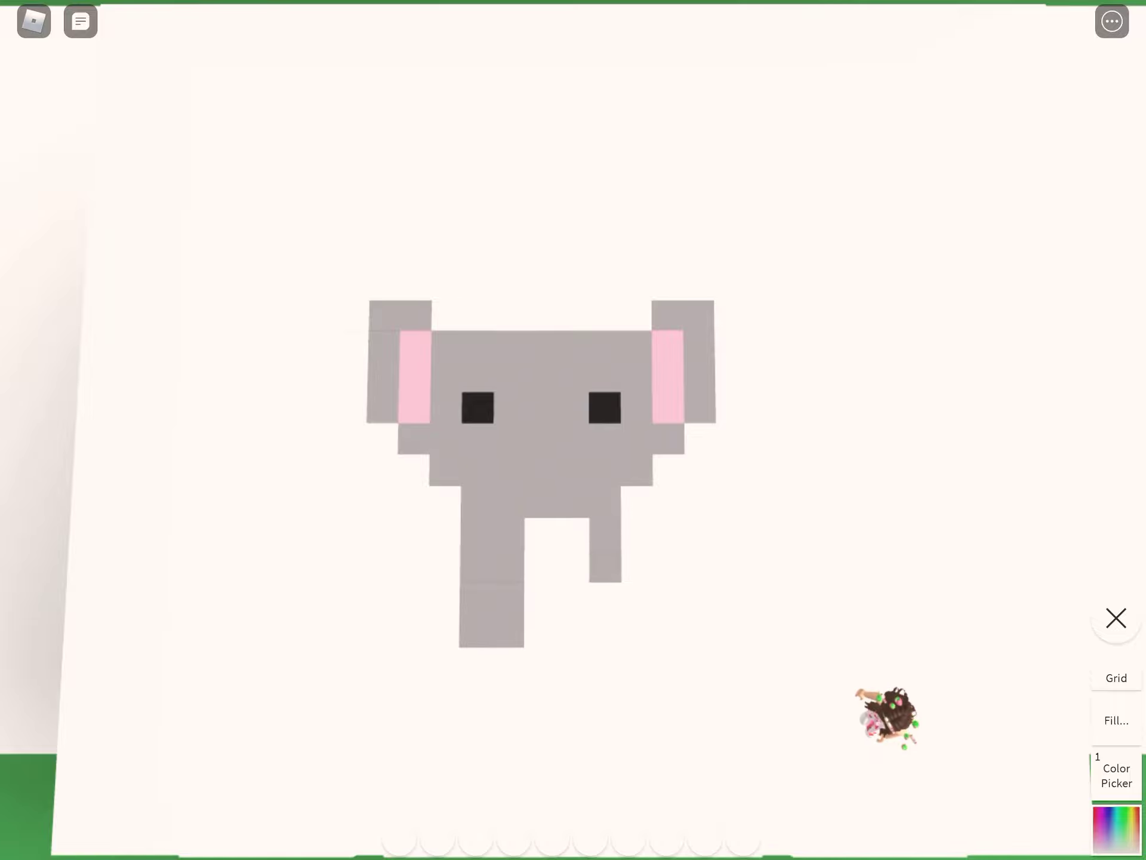
pyautogui.click(1116, 830)
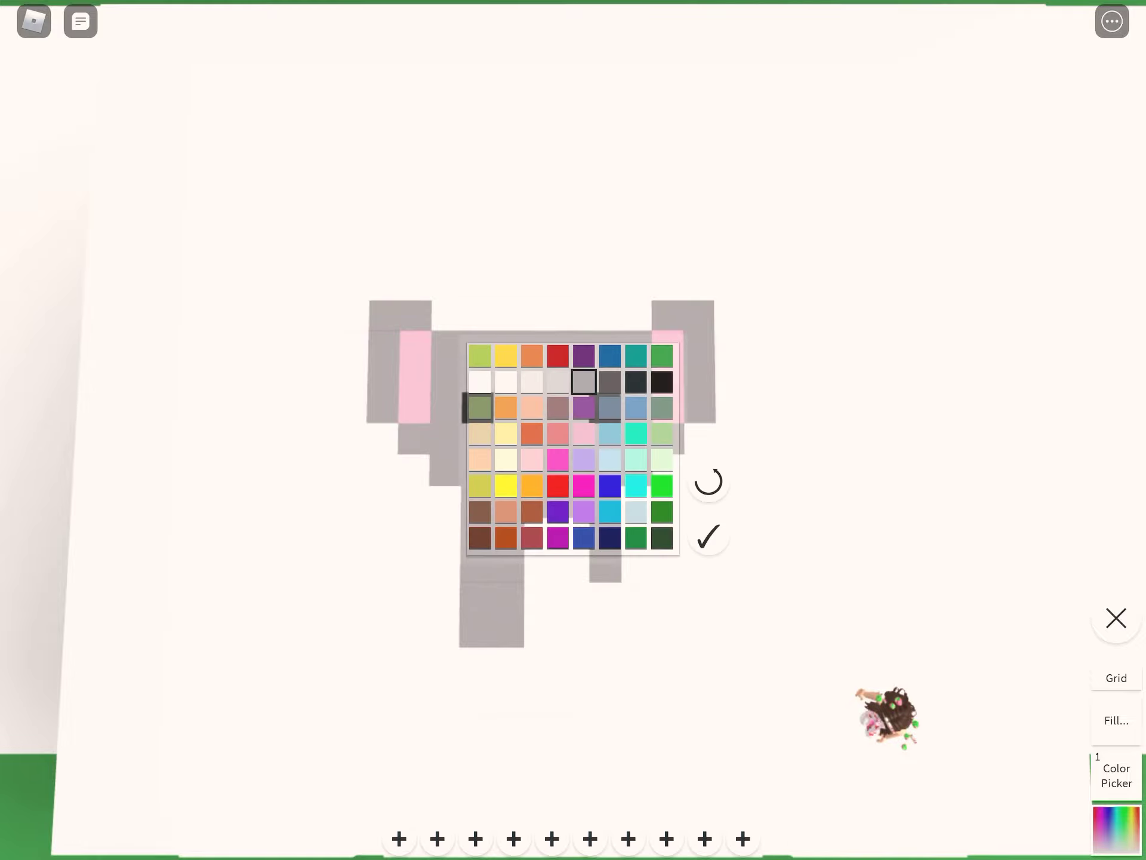
pyautogui.click(480, 382)
pyautogui.click(708, 537)
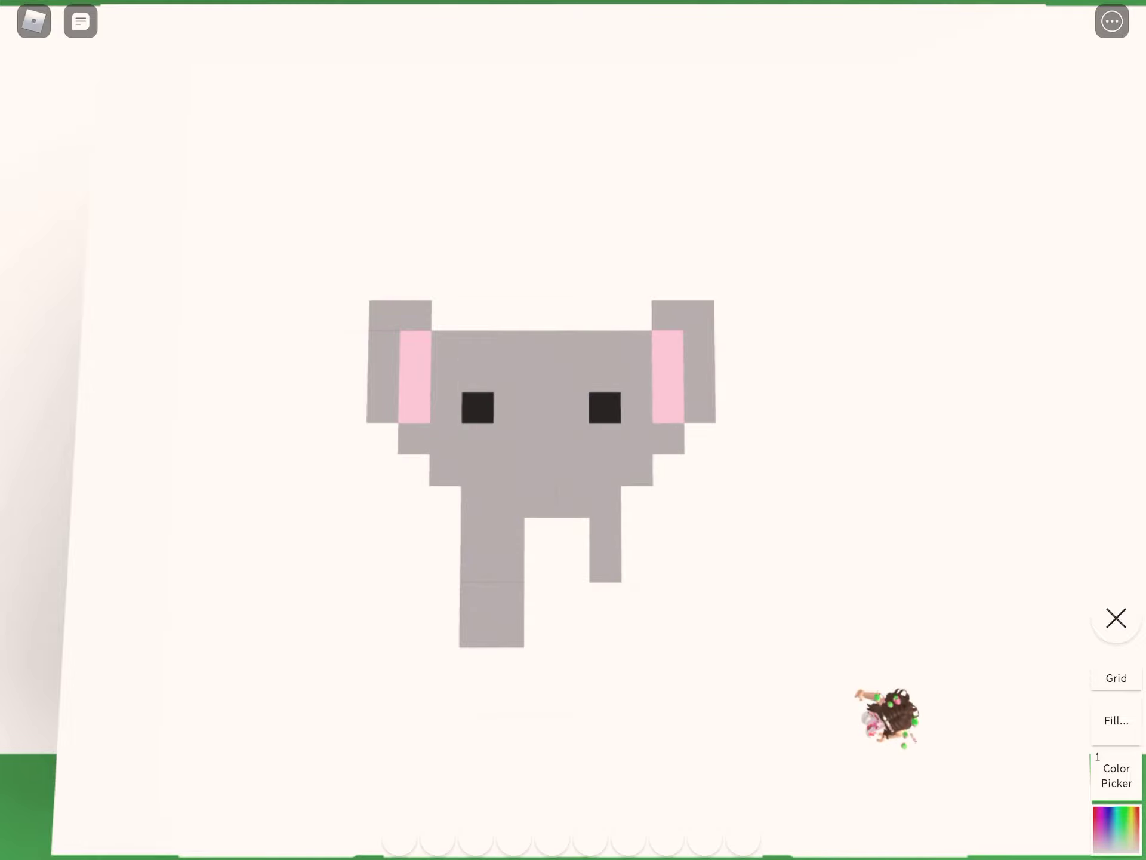
pyautogui.click(605, 566)
# Step: Extend the right leg in light grey with a diagonal step and a downward run
pyautogui.click(1116, 830)
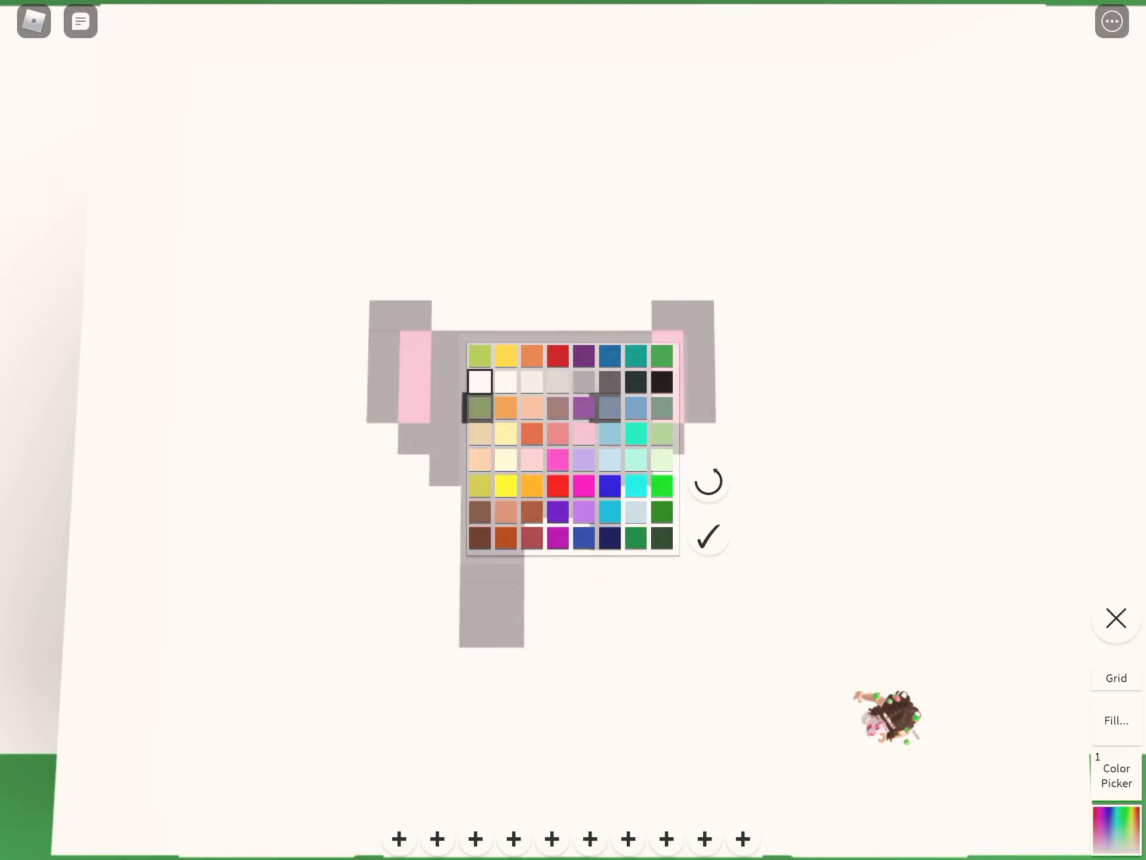
pyautogui.click(584, 381)
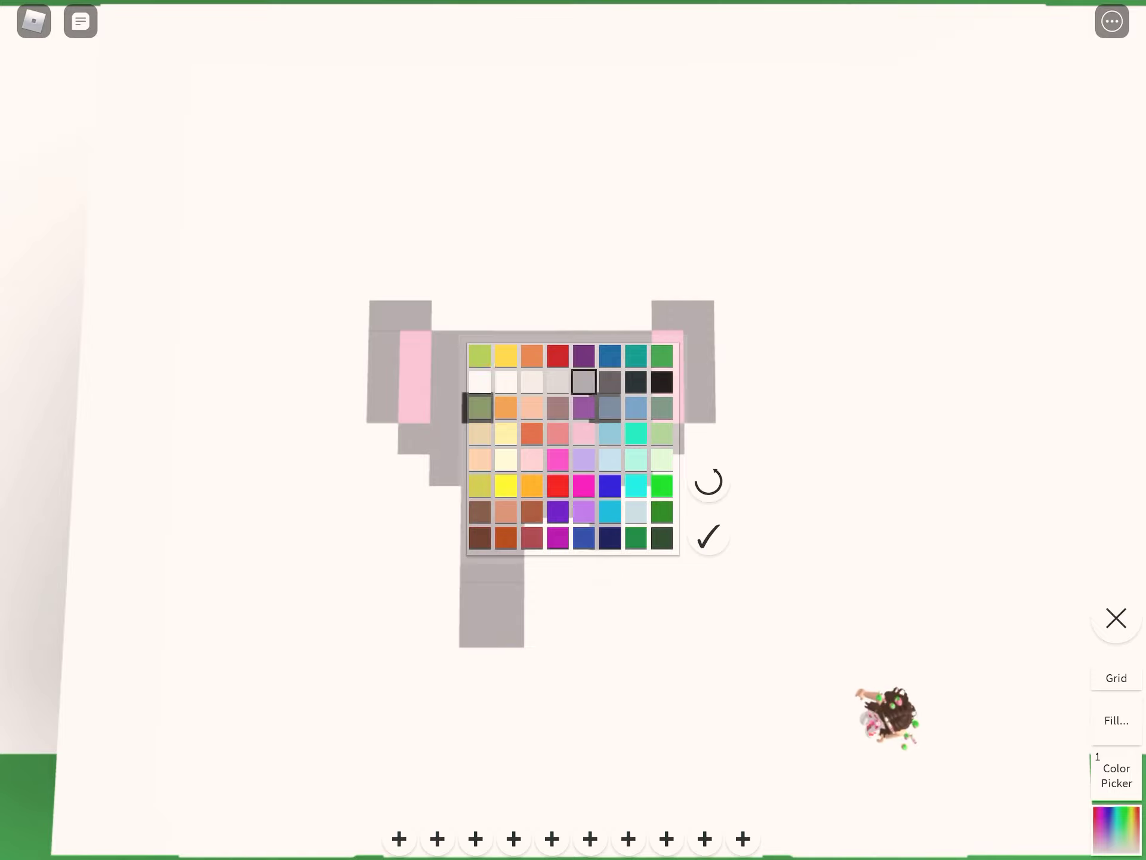
pyautogui.click(709, 537)
pyautogui.click(638, 566)
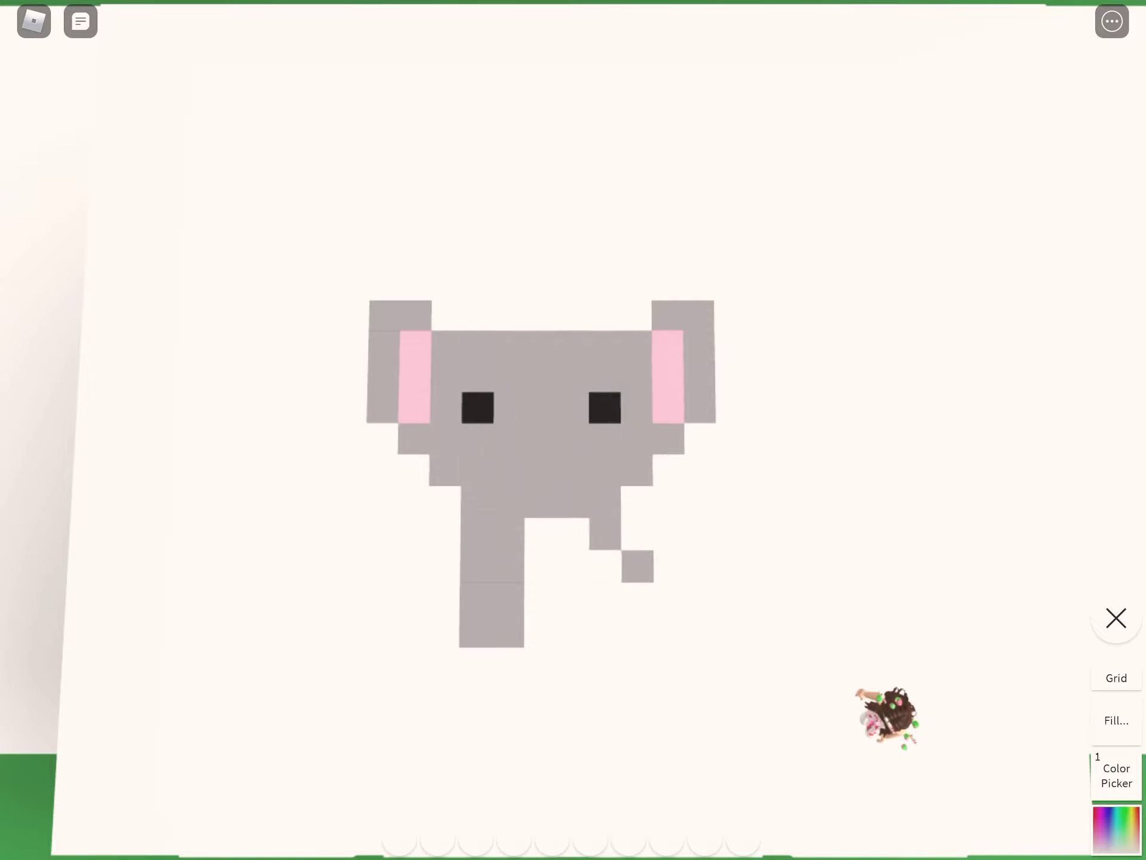
pyautogui.moveTo(638, 598); pyautogui.dragTo(638, 631)
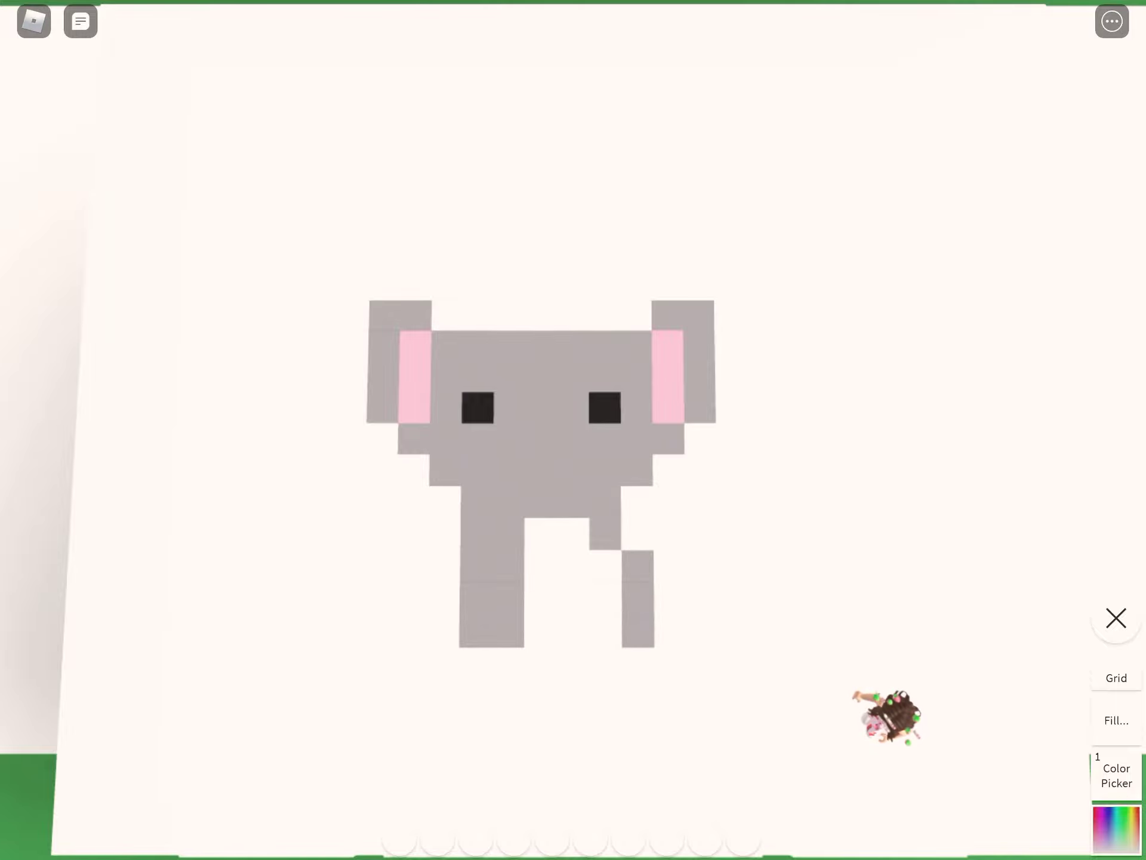
# Step: Start the left leg below the ear and add diagonal steps to both legs
pyautogui.click(413, 502)
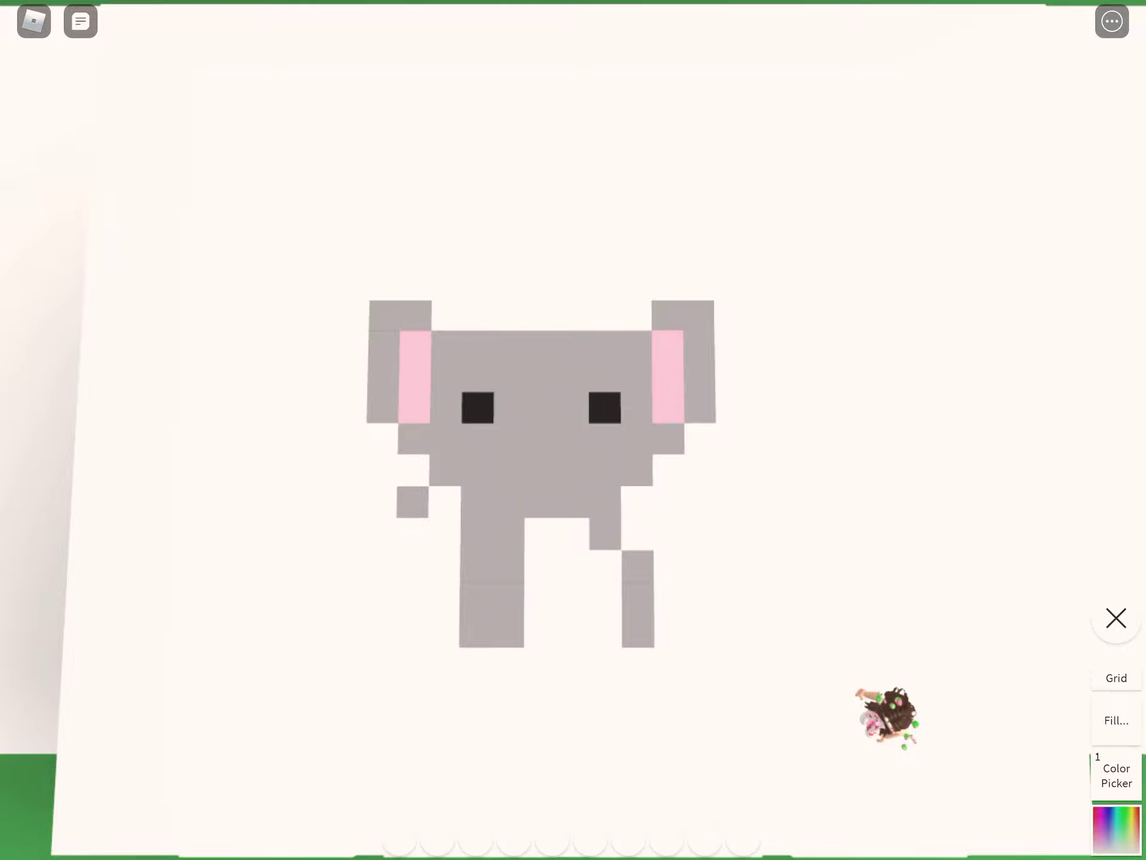
pyautogui.moveTo(412, 533); pyautogui.dragTo(412, 566)
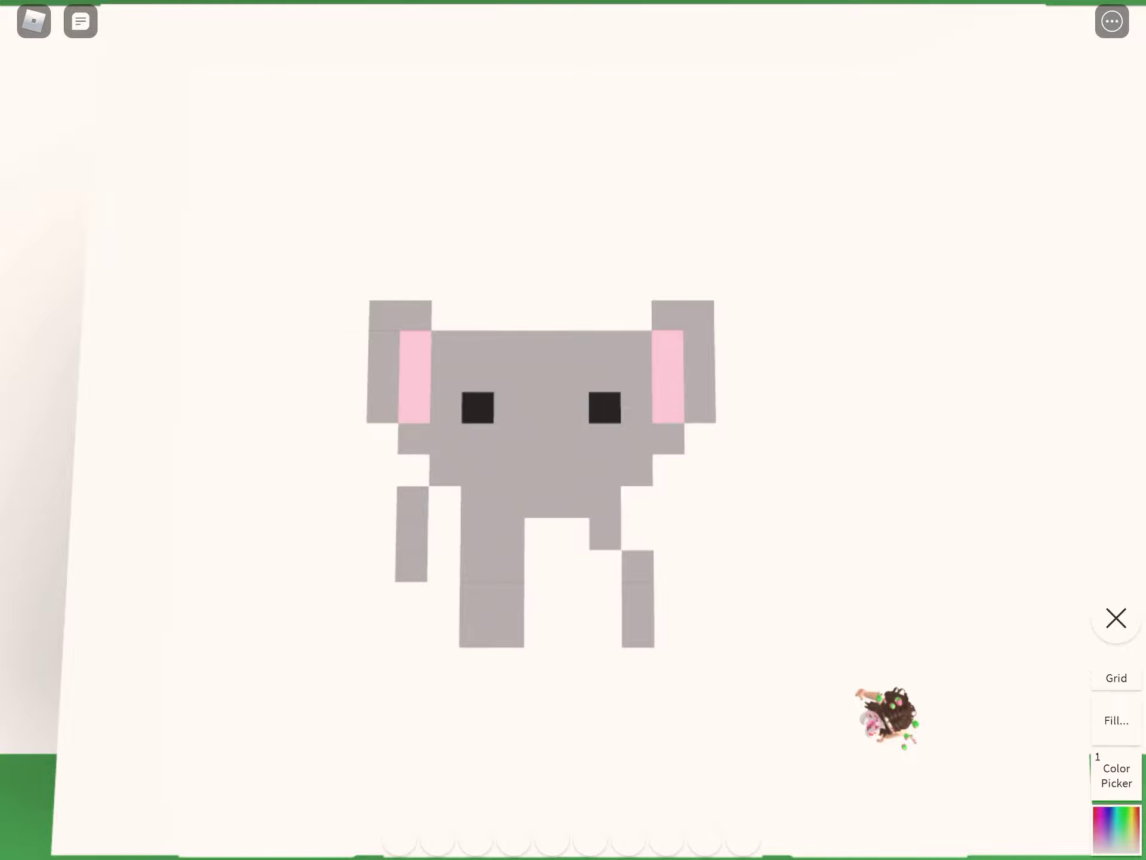
pyautogui.click(378, 598)
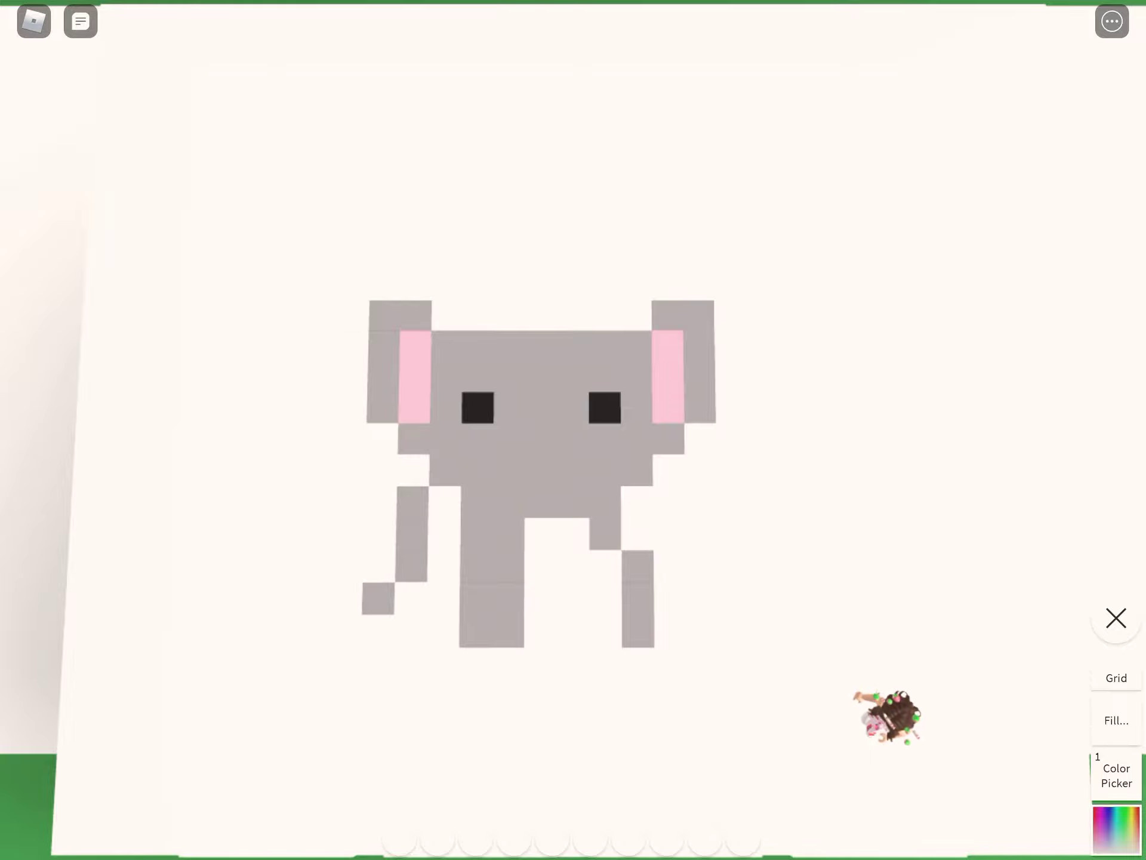
pyautogui.click(378, 630)
pyautogui.click(638, 663)
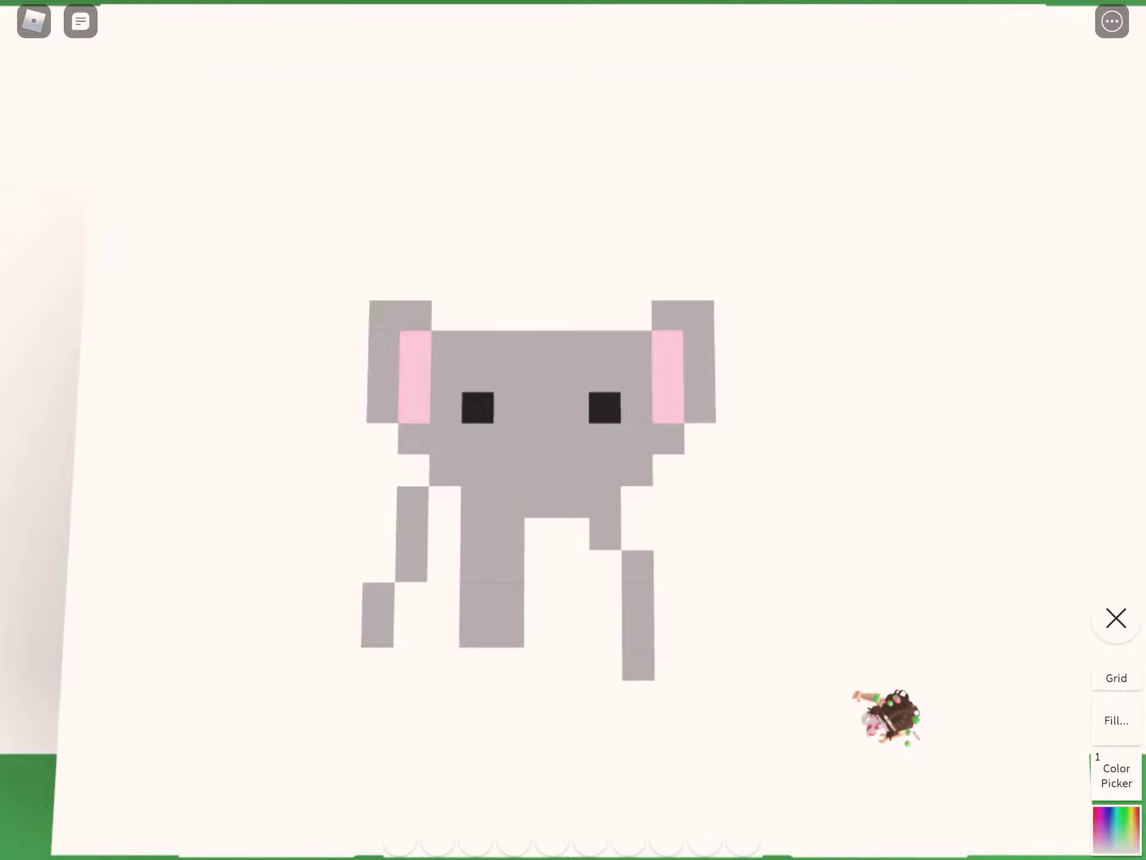
pyautogui.click(672, 697)
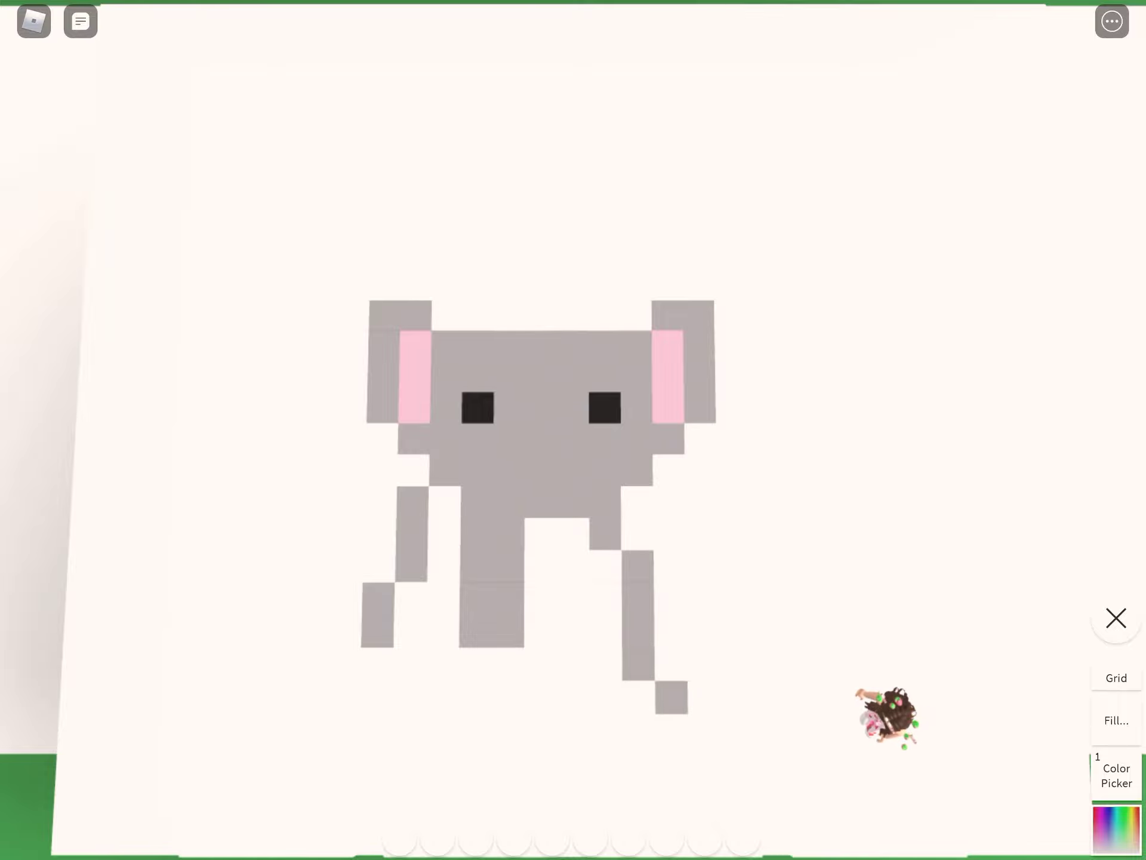
# Step: Run both leg columns down to the canvas bottom and widen the trunk tip leftward
pyautogui.click(343, 663)
pyautogui.click(343, 697)
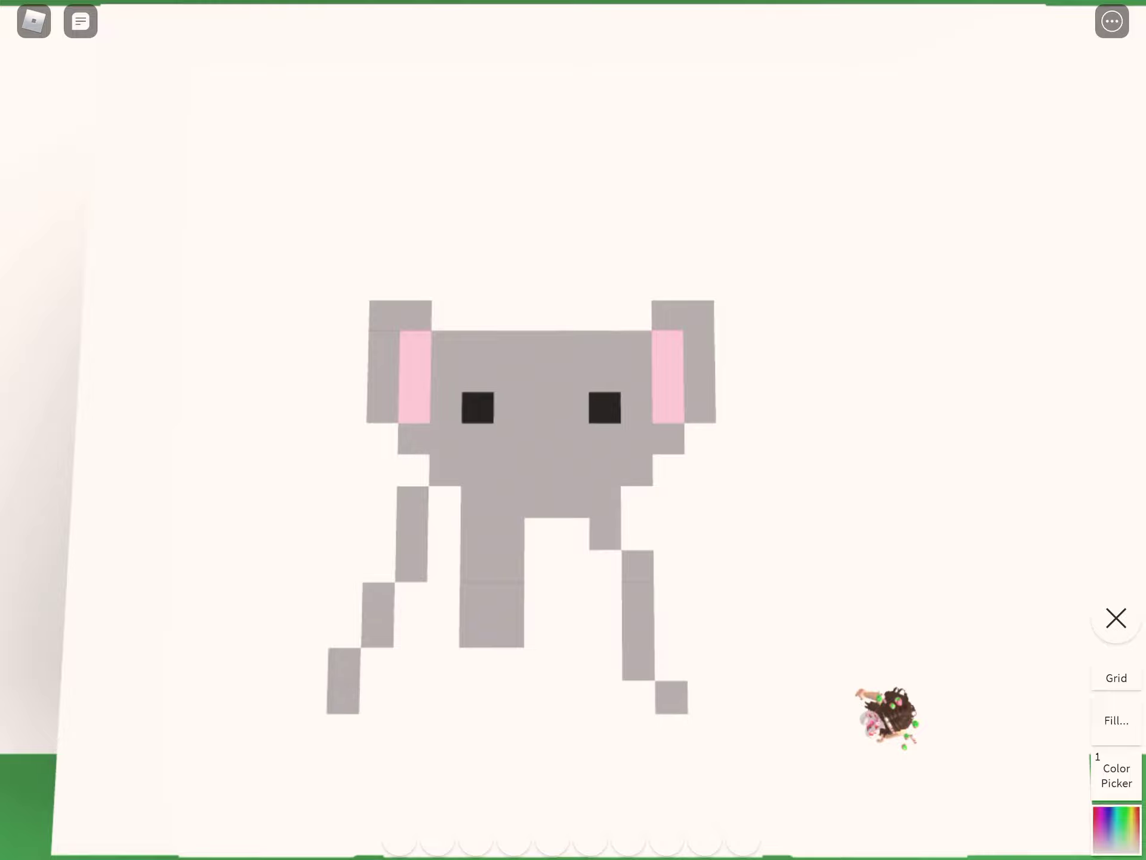
pyautogui.click(343, 731)
pyautogui.click(672, 731)
pyautogui.click(672, 764)
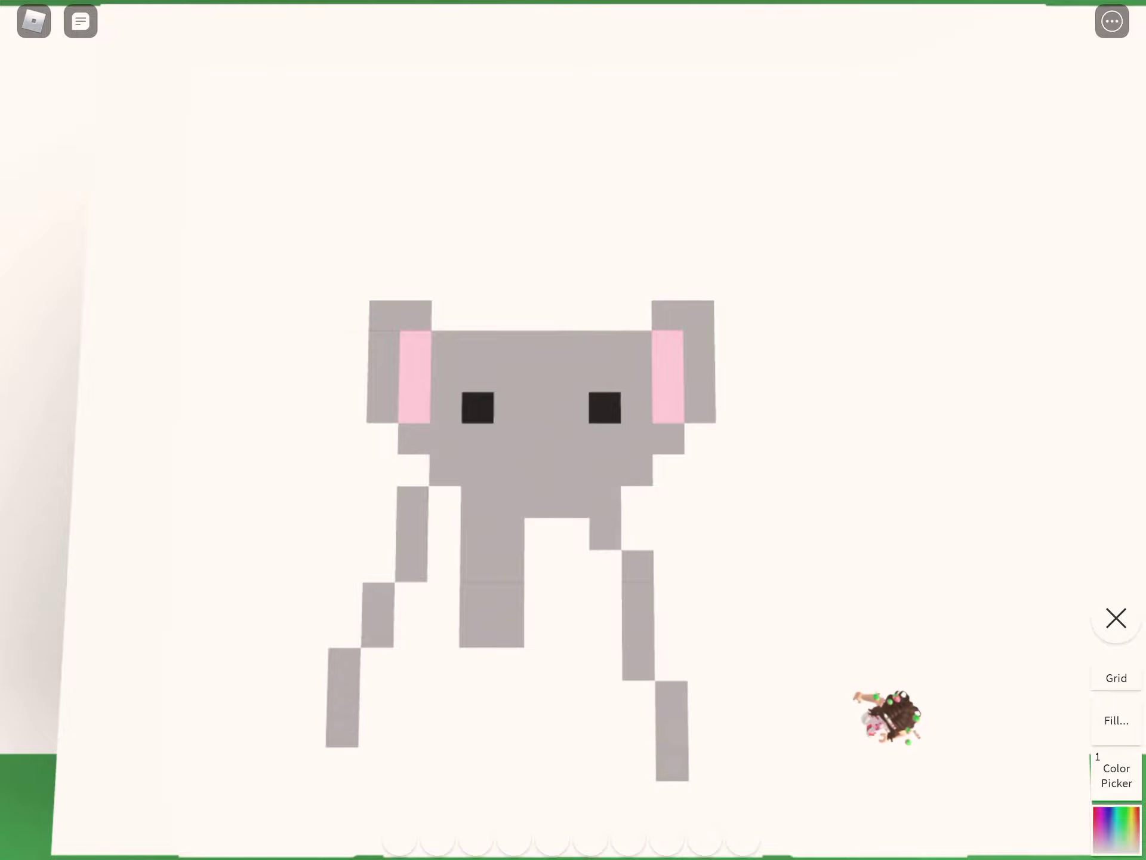
pyautogui.click(342, 763)
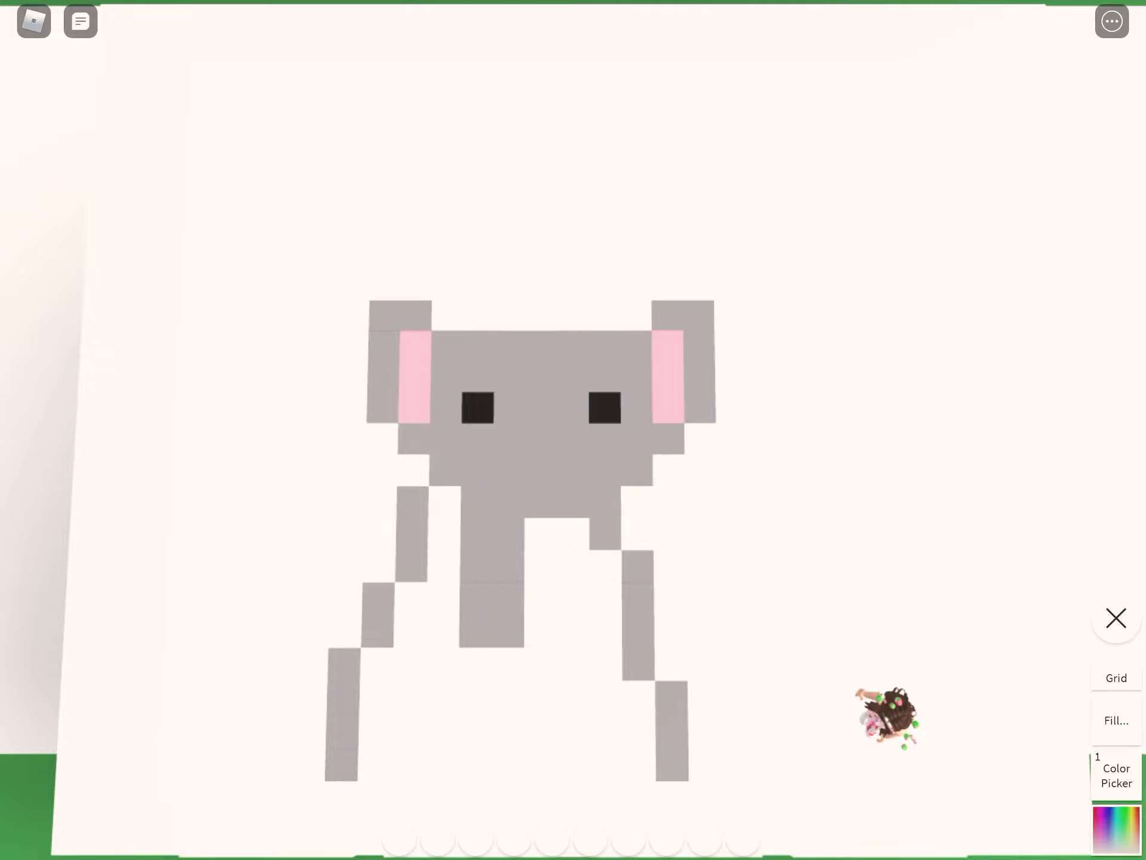
pyautogui.click(341, 797)
pyautogui.click(673, 798)
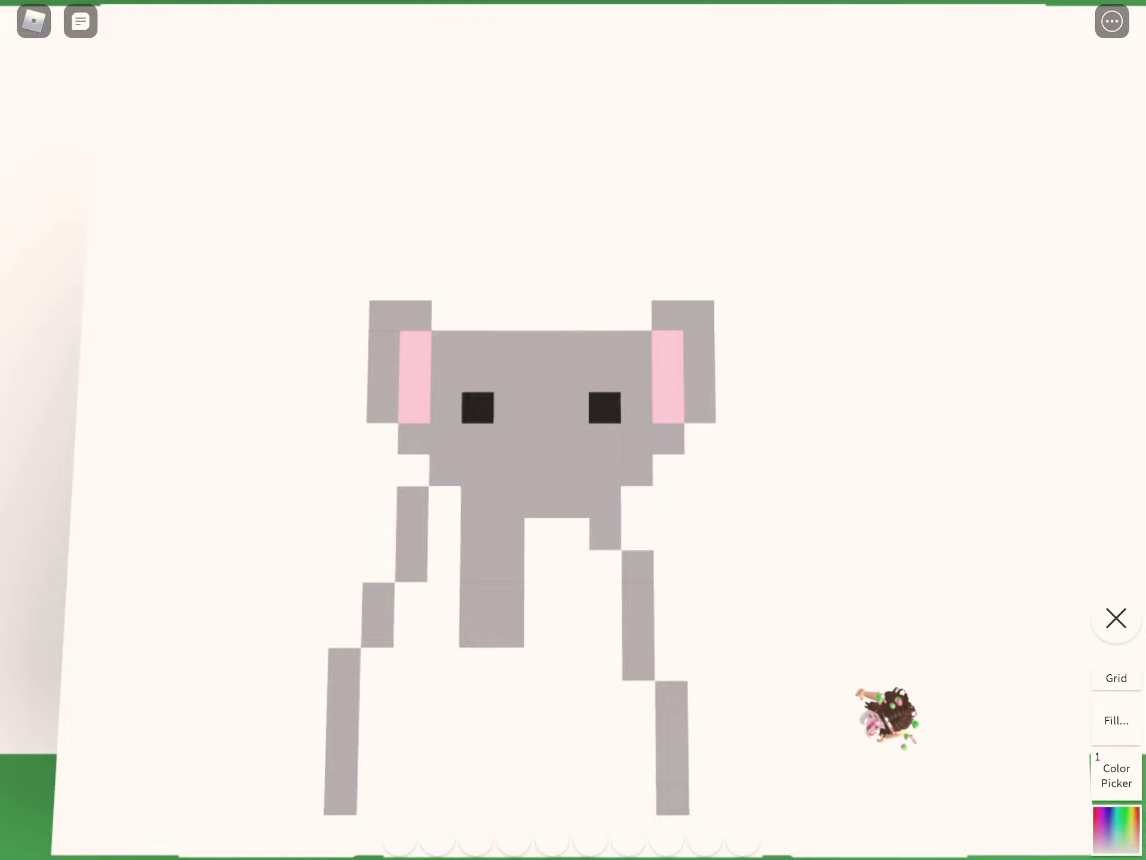
pyautogui.click(444, 632)
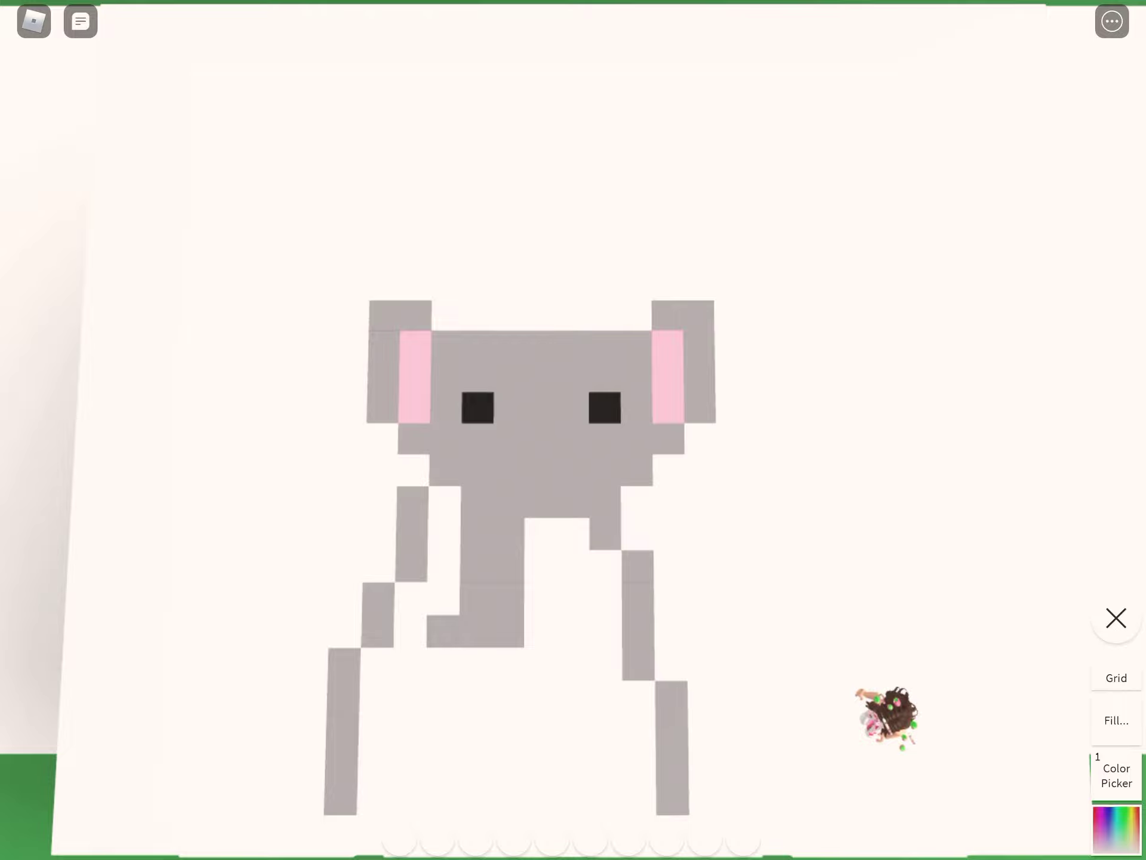
# Step: Paint a grey zigzag line between the legs, from the left leg to the right
pyautogui.click(409, 698)
pyautogui.click(442, 731)
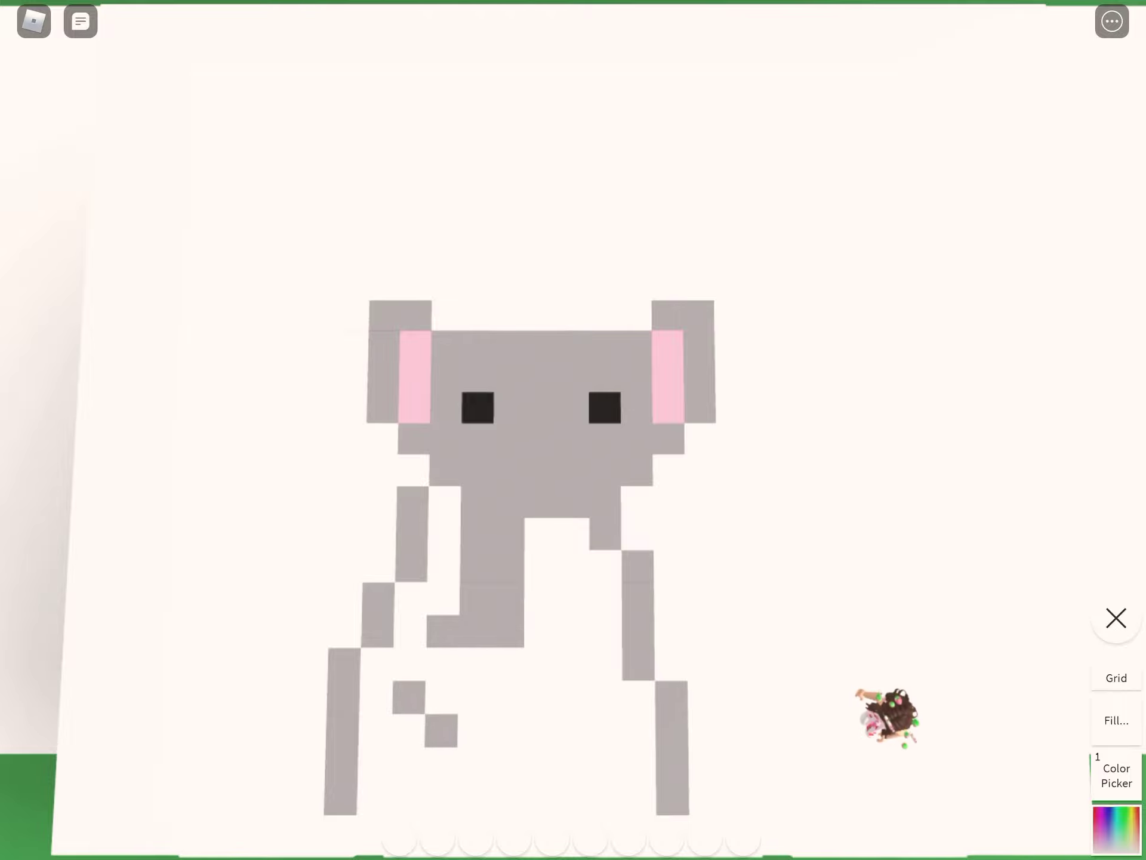
pyautogui.click(474, 731)
pyautogui.click(508, 697)
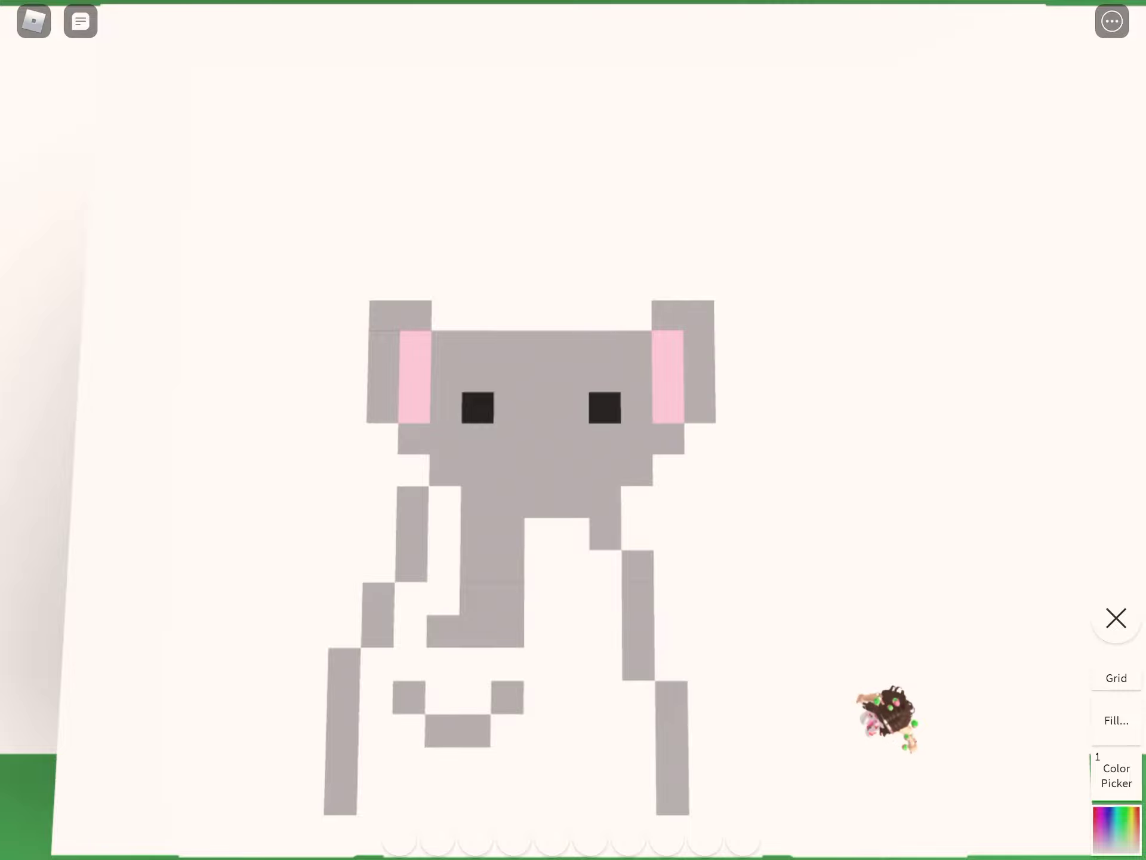
pyautogui.click(540, 698)
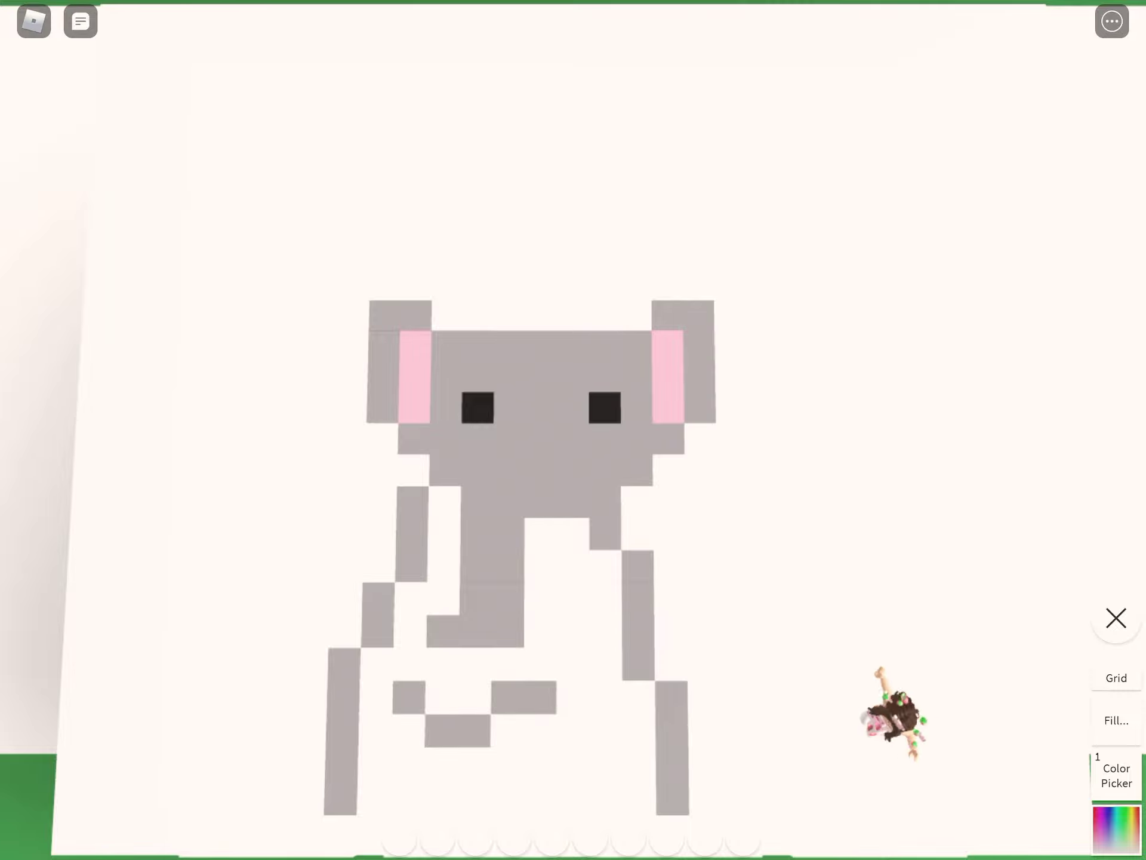
pyautogui.click(574, 730)
pyautogui.click(637, 697)
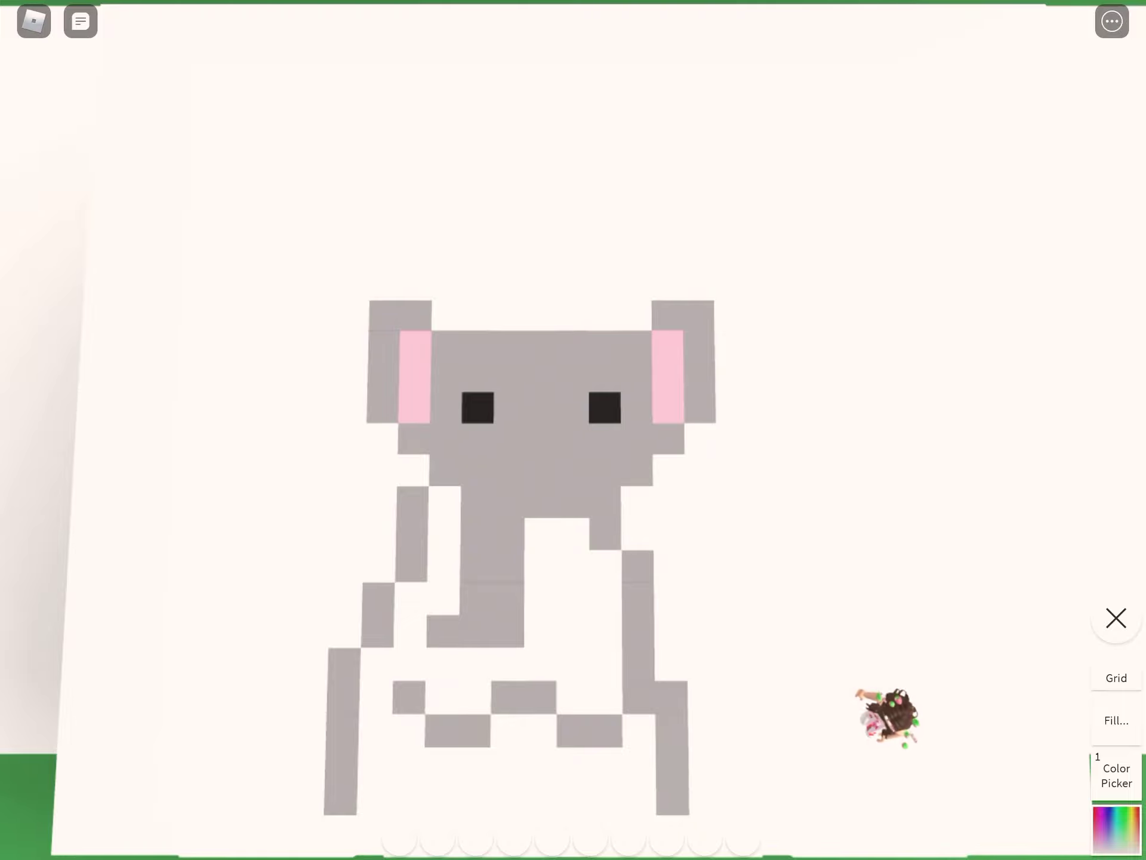
# Step: Fill grey block feet at the bottom of the left and right legs
pyautogui.click(408, 764)
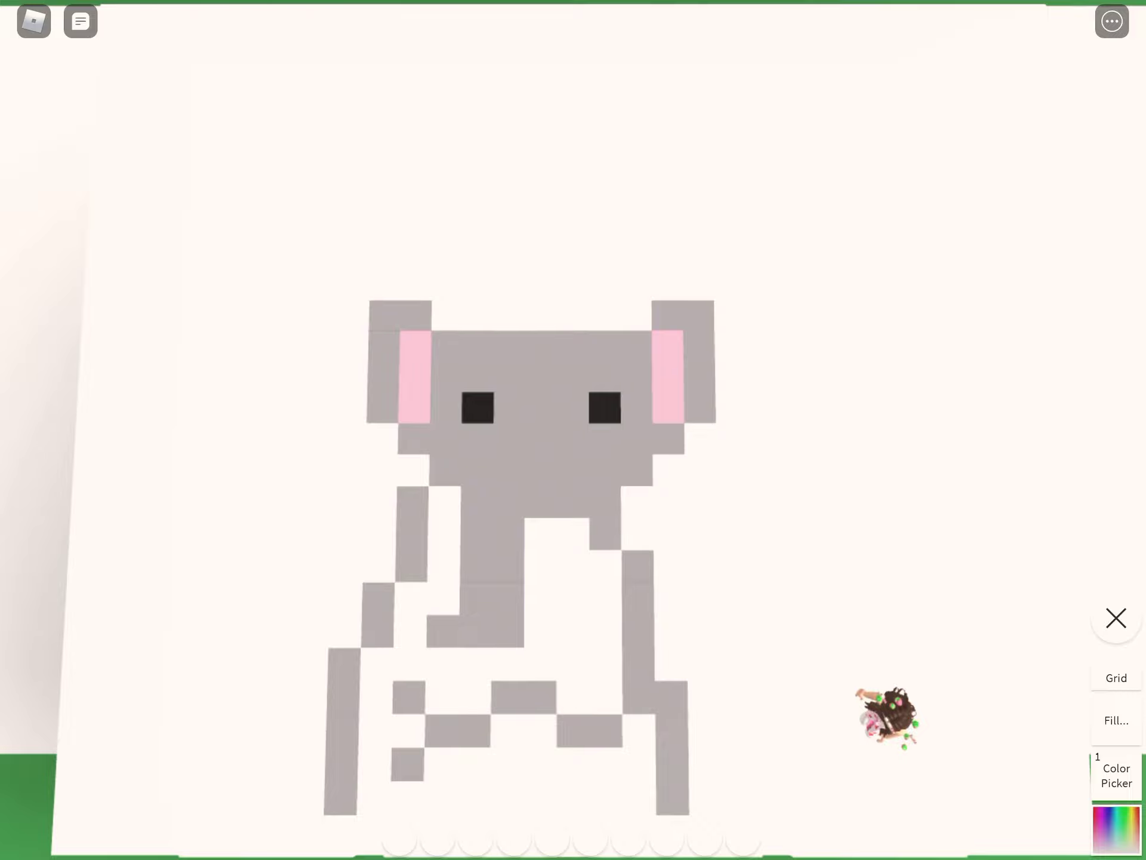
pyautogui.click(408, 800)
pyautogui.click(375, 765)
pyautogui.click(375, 799)
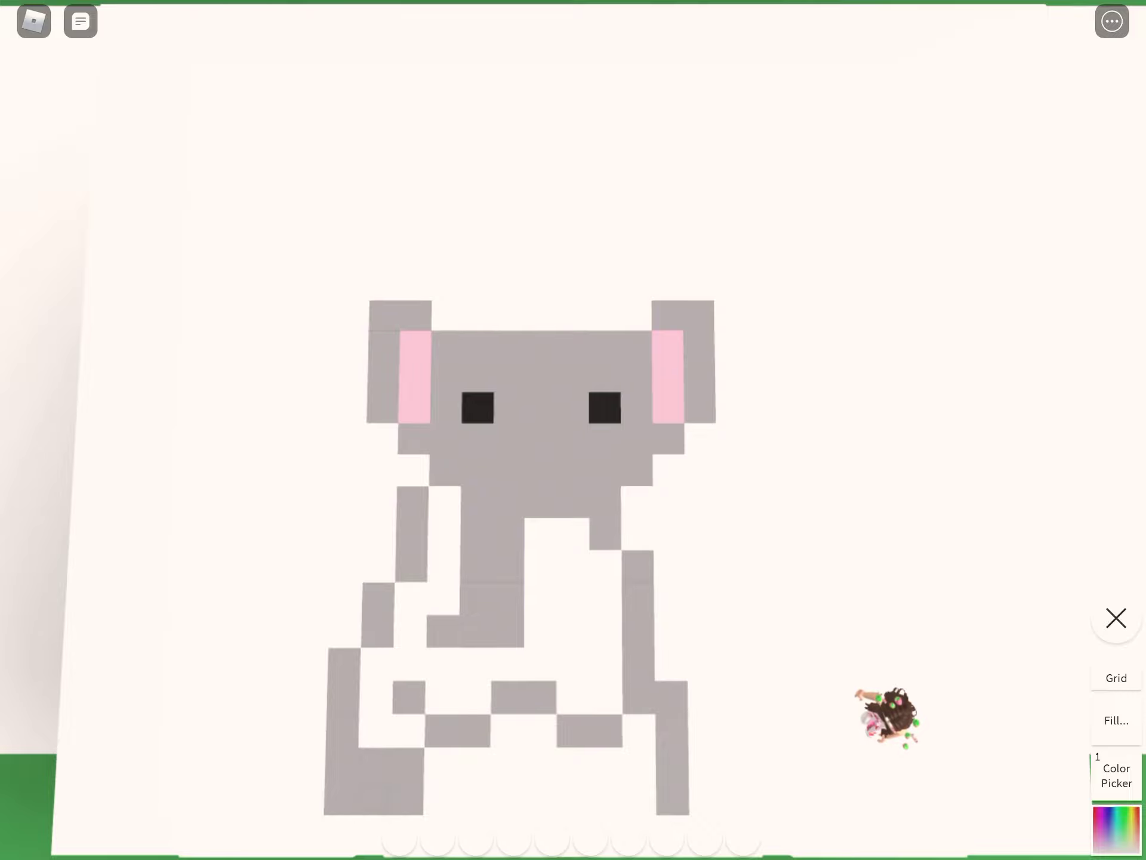
pyautogui.click(640, 799)
pyautogui.click(640, 765)
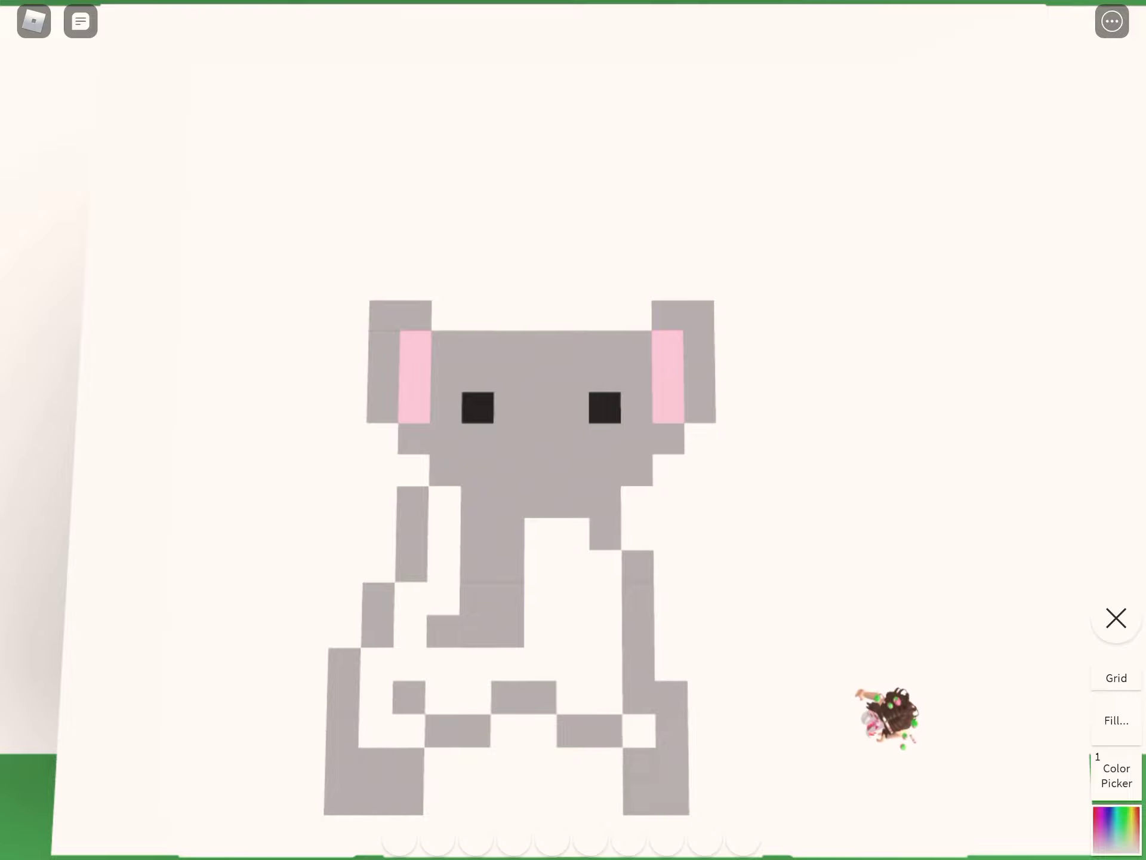
pyautogui.click(606, 800)
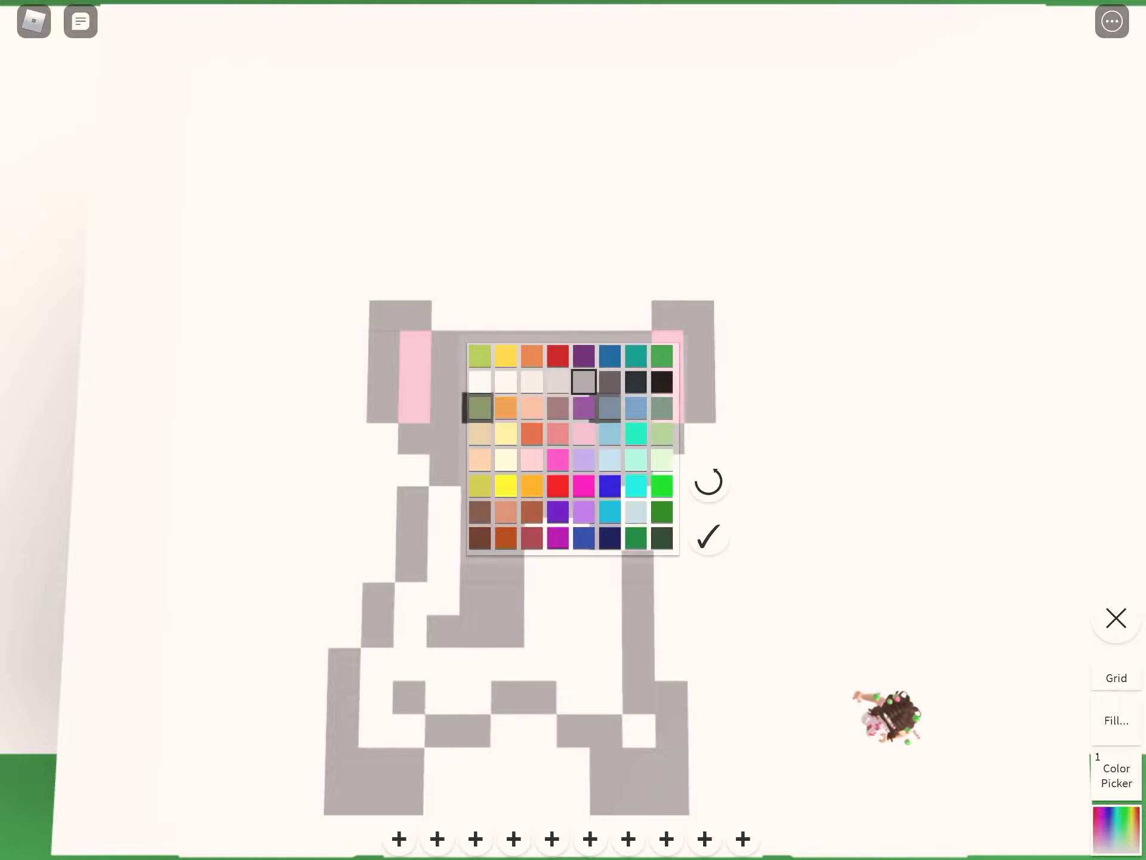
# Step: Choose a dark colour and paint the right foot with it
pyautogui.click(636, 382)
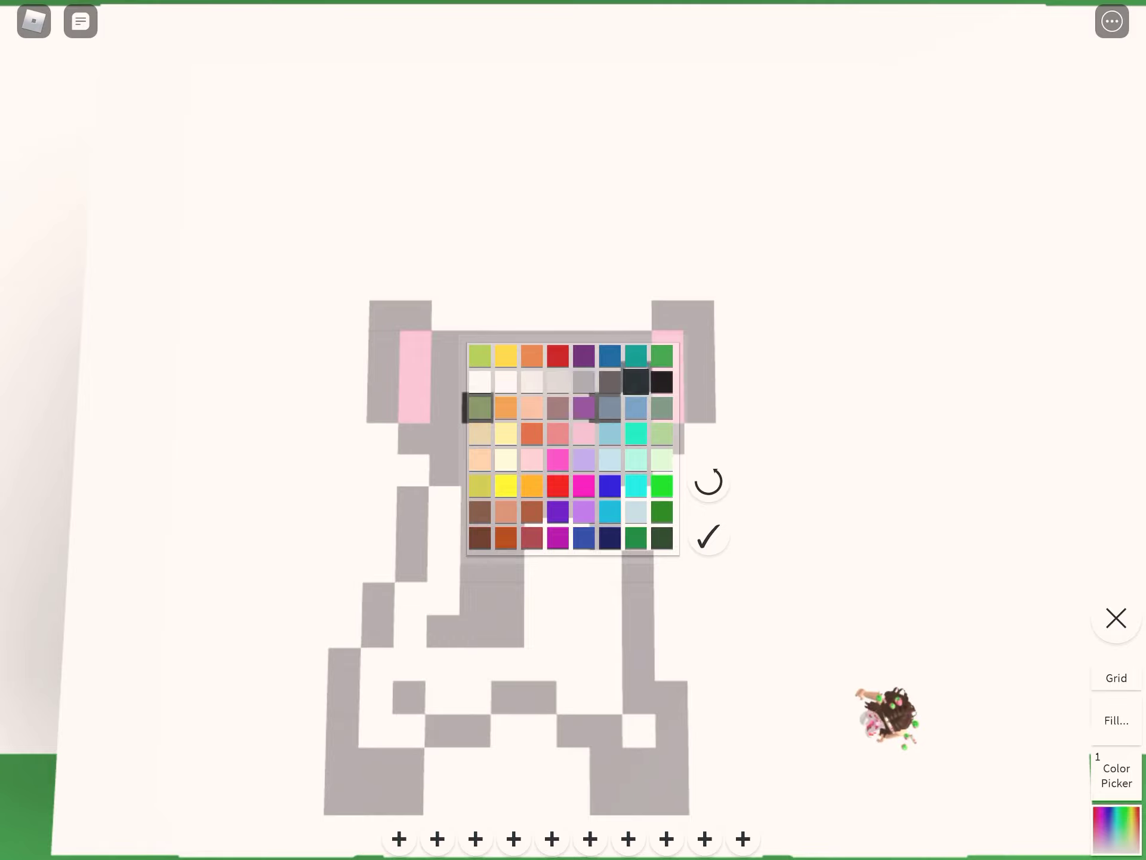
pyautogui.click(709, 536)
pyautogui.click(639, 765)
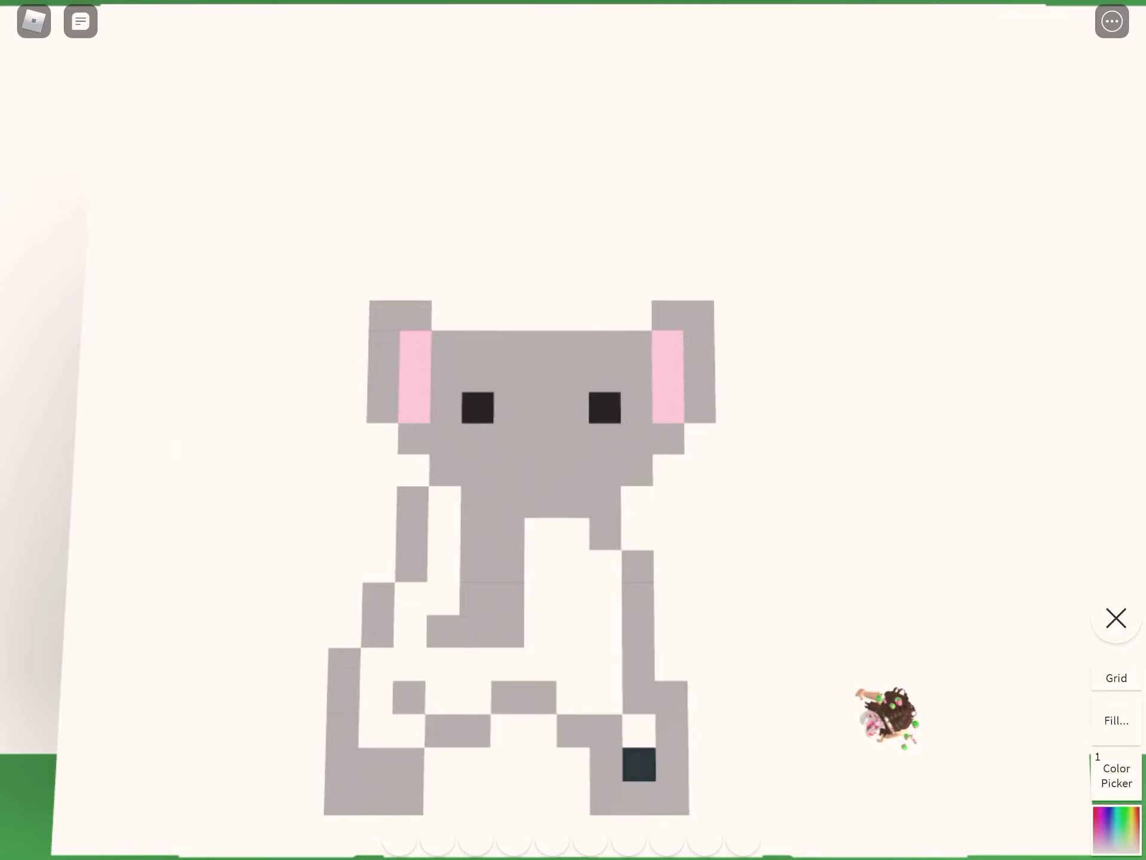
pyautogui.click(640, 799)
pyautogui.click(606, 766)
# Step: Darken the zigzag line cells and the lower-left foot
pyautogui.click(605, 731)
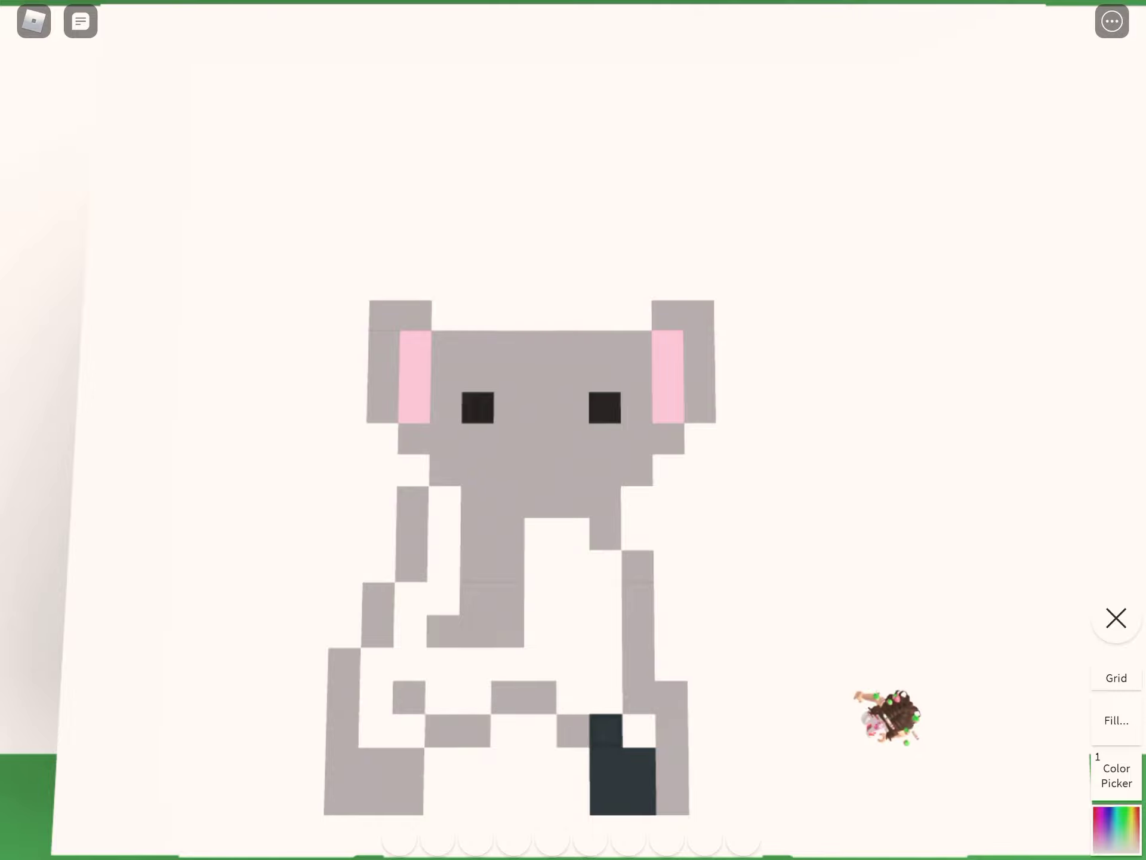
pyautogui.click(540, 696)
pyautogui.click(507, 697)
pyautogui.click(475, 731)
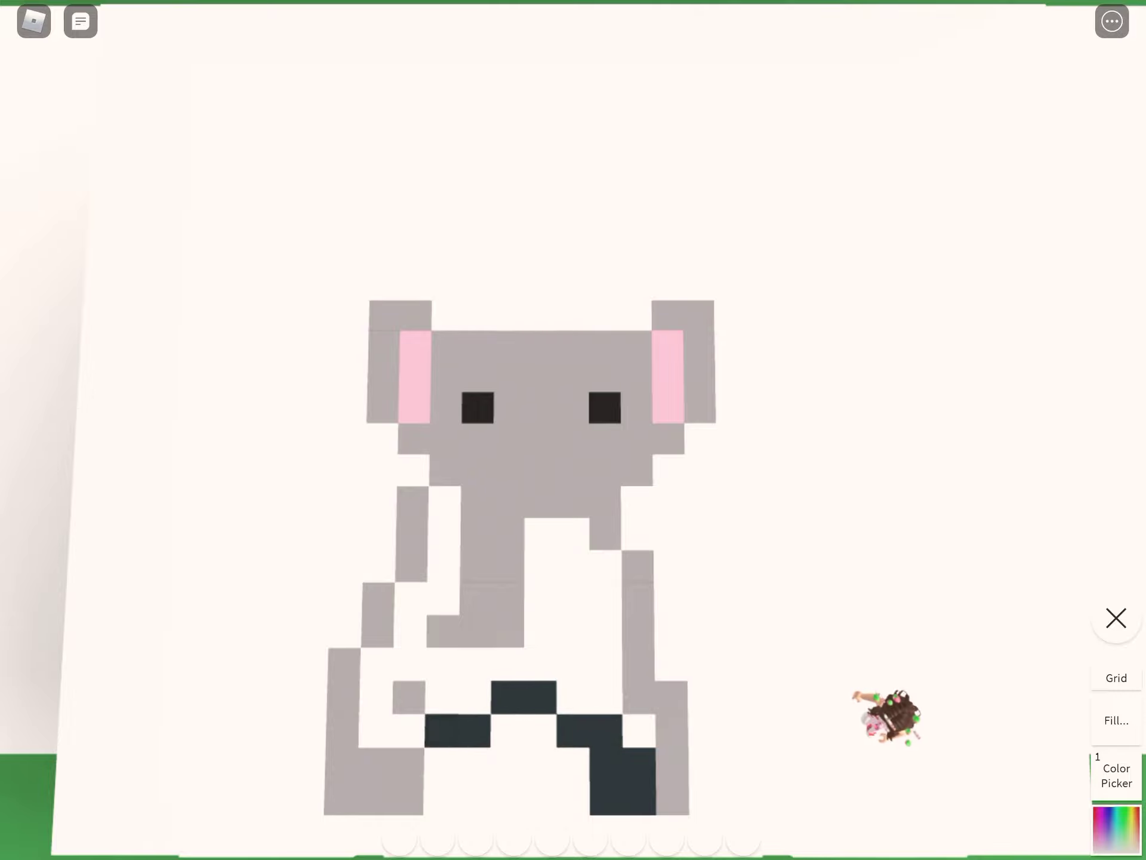
pyautogui.click(408, 697)
pyautogui.click(408, 766)
pyautogui.click(408, 799)
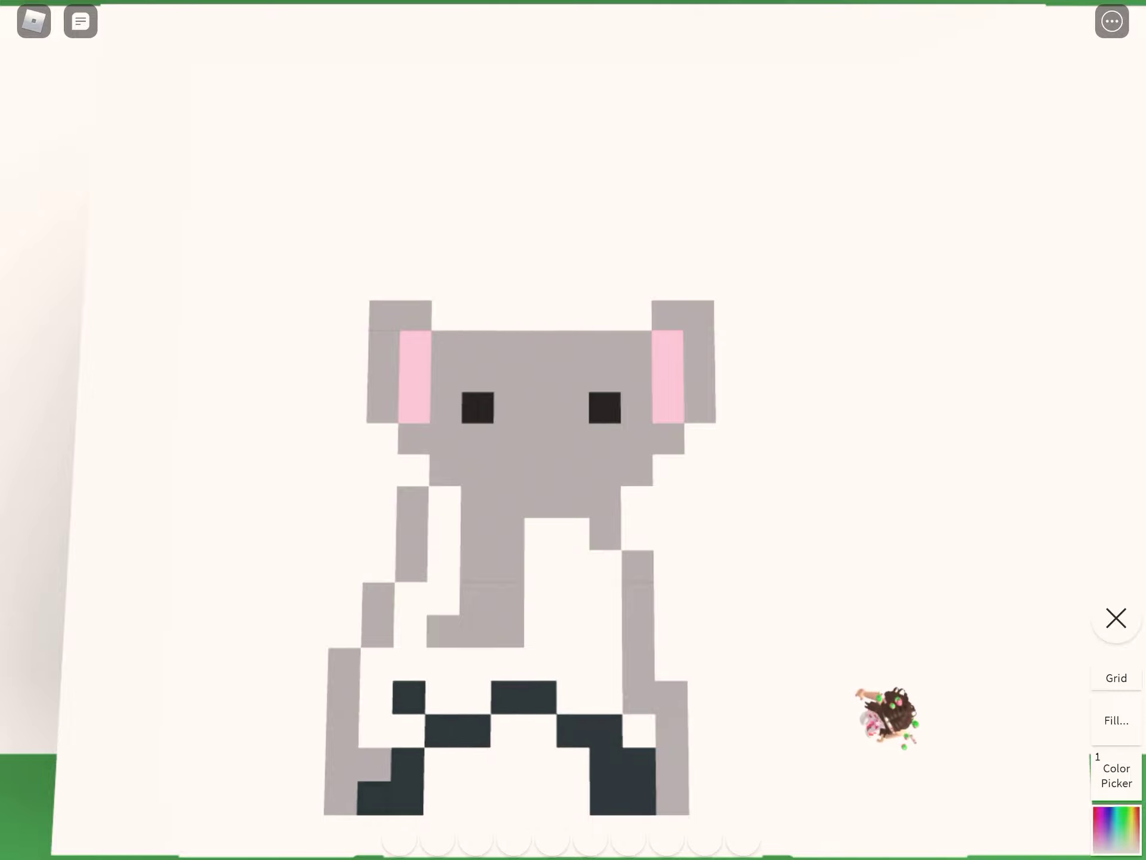
pyautogui.click(374, 765)
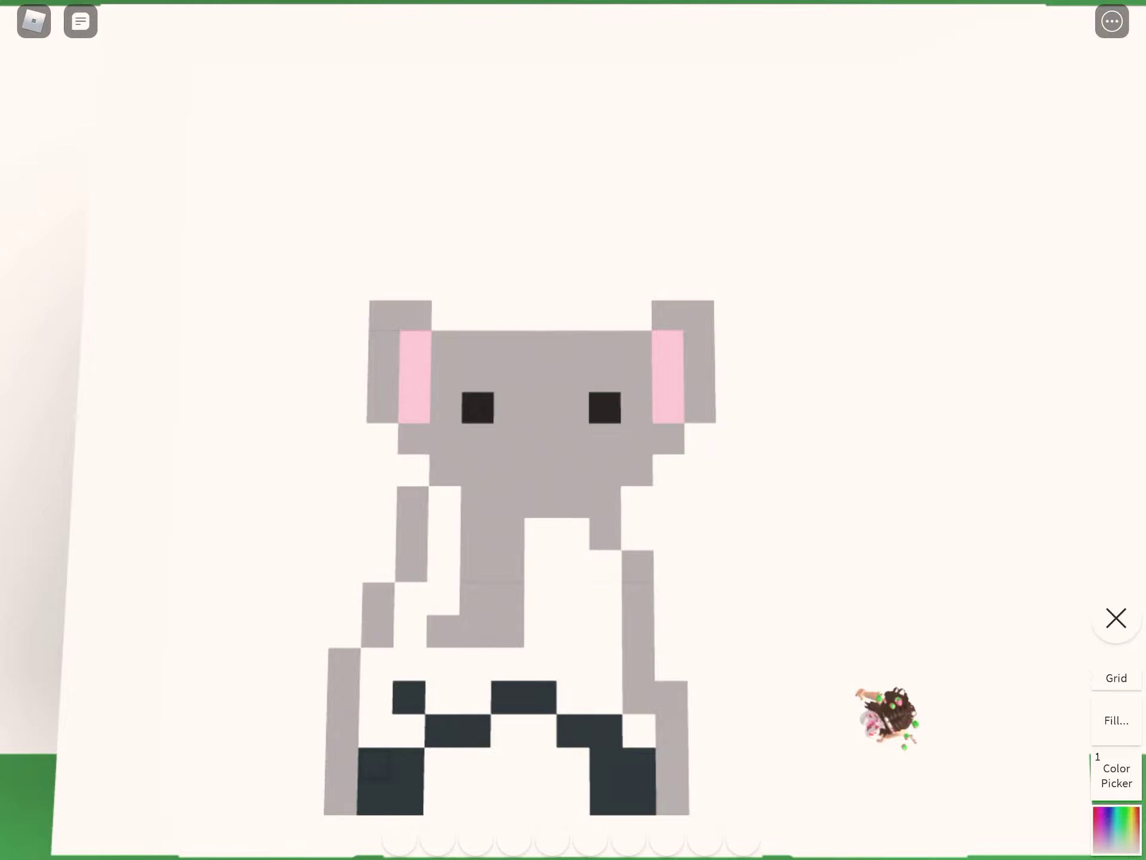
# Step: Select grey and paint the white cells down the elephant's right side and lower body
pyautogui.click(1117, 829)
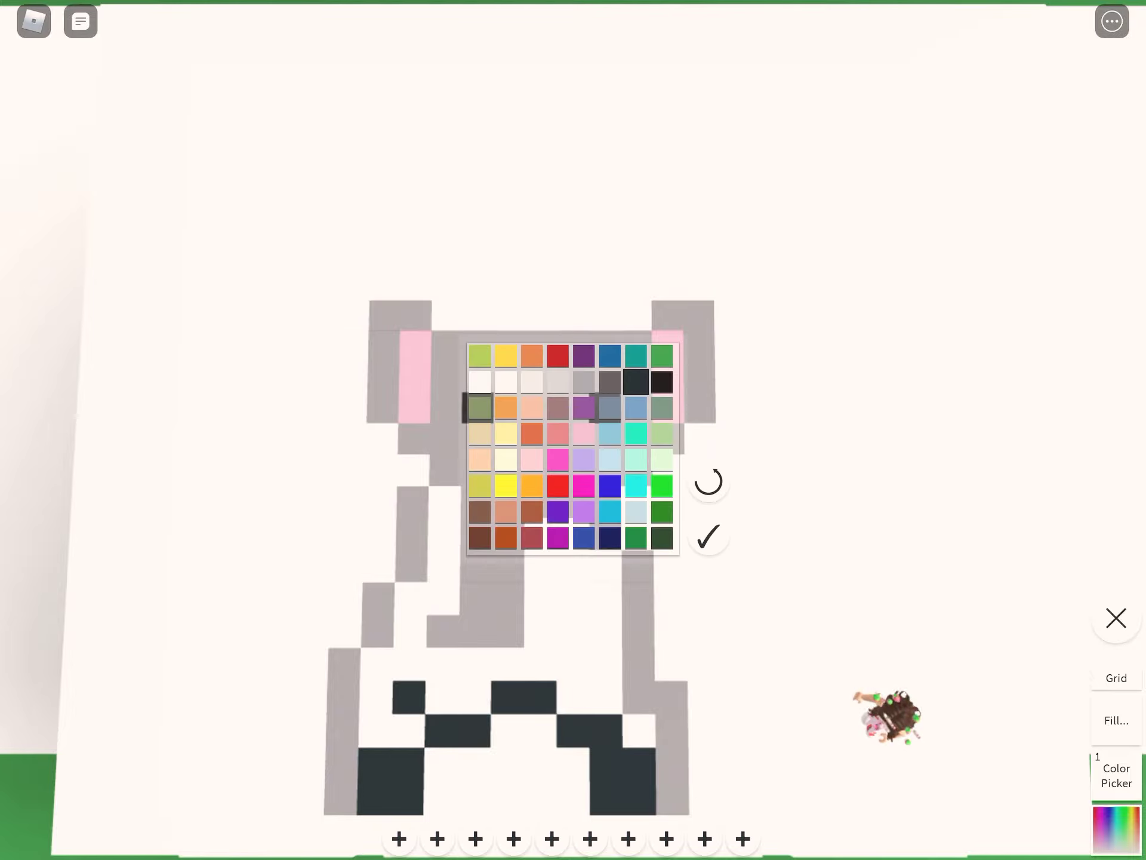
pyautogui.click(584, 382)
pyautogui.click(706, 536)
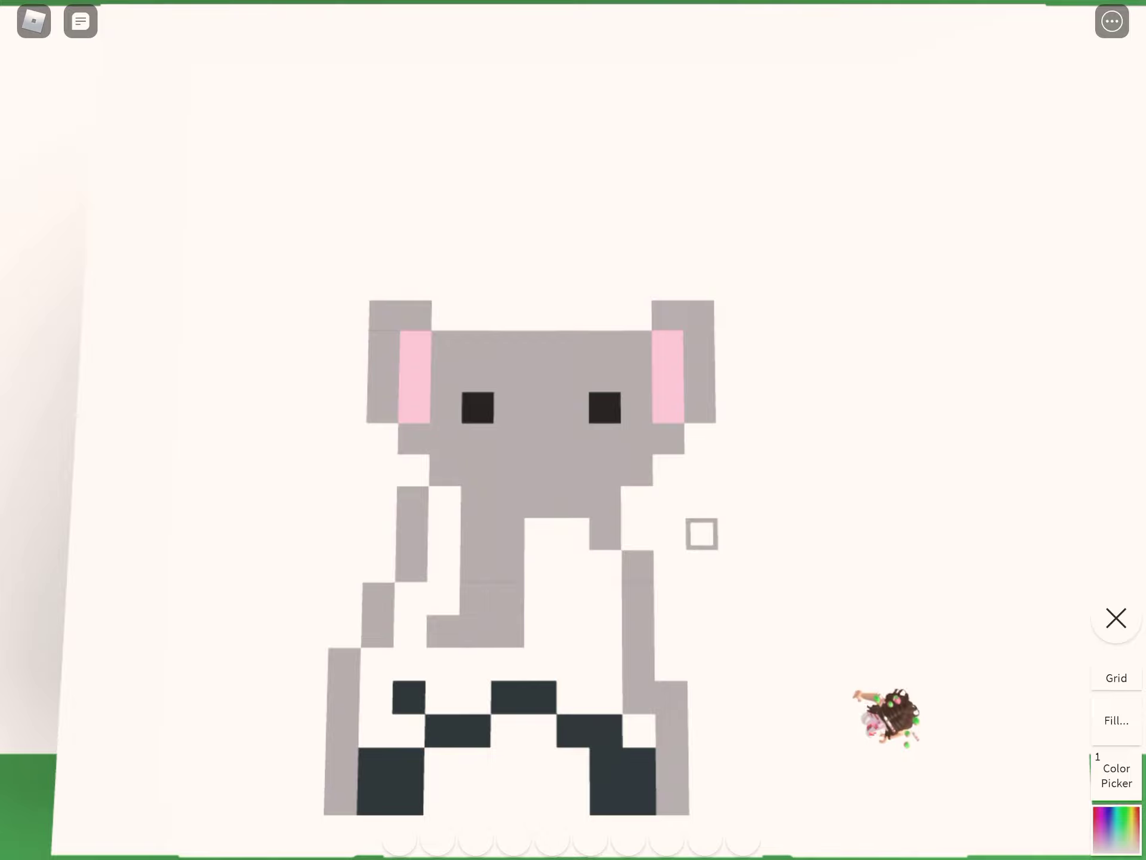
pyautogui.moveTo(541, 535); pyautogui.dragTo(606, 663)
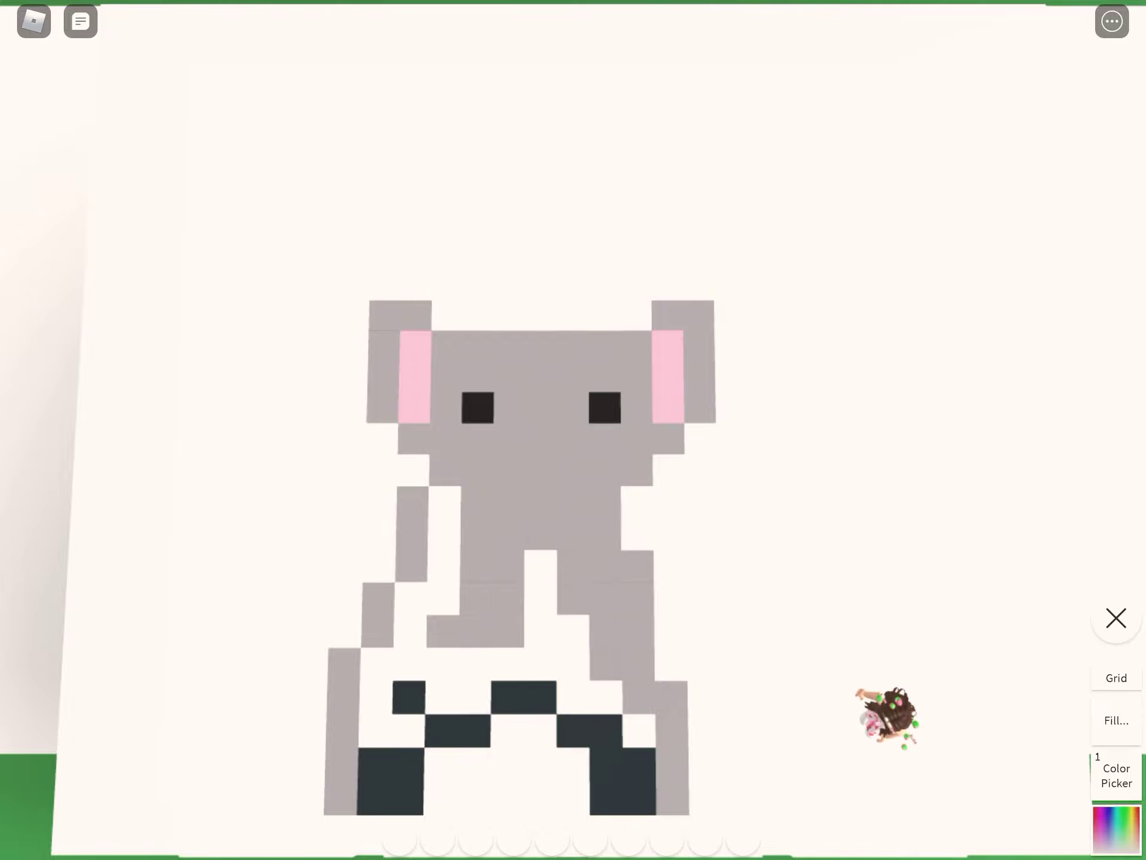
pyautogui.moveTo(640, 731); pyautogui.dragTo(410, 614)
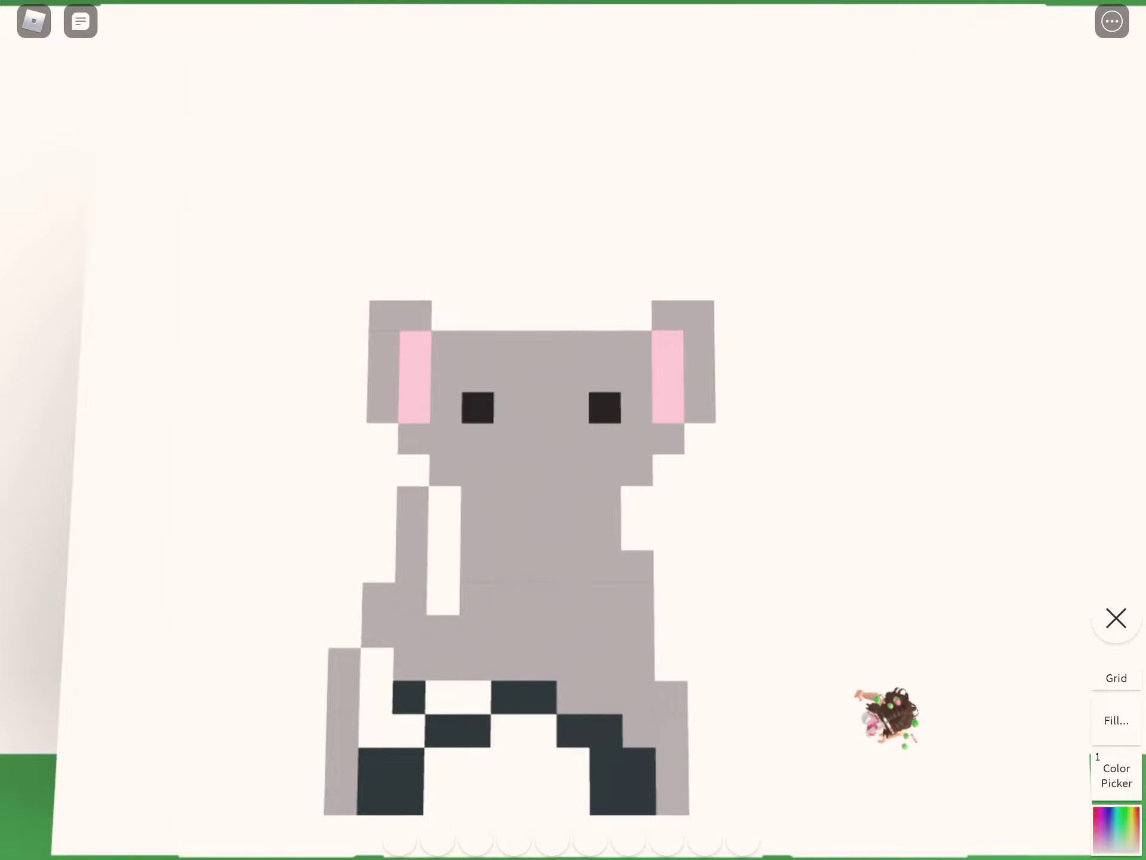
# Step: Fill the white body strip, left-leg cells and the gap between the legs with grey
pyautogui.moveTo(445, 567); pyautogui.dragTo(444, 503)
pyautogui.moveTo(445, 502); pyautogui.dragTo(444, 598)
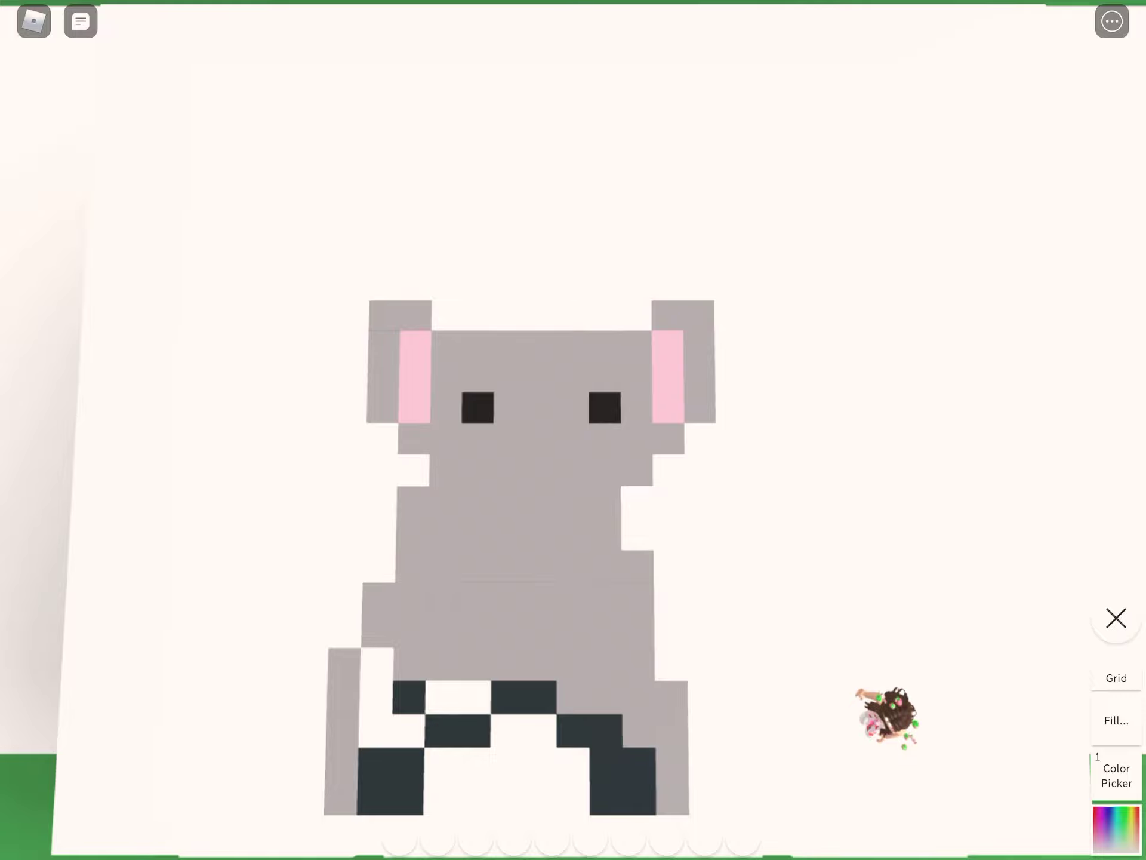
pyautogui.moveTo(376, 664); pyautogui.dragTo(376, 730)
pyautogui.moveTo(443, 697); pyautogui.dragTo(475, 696)
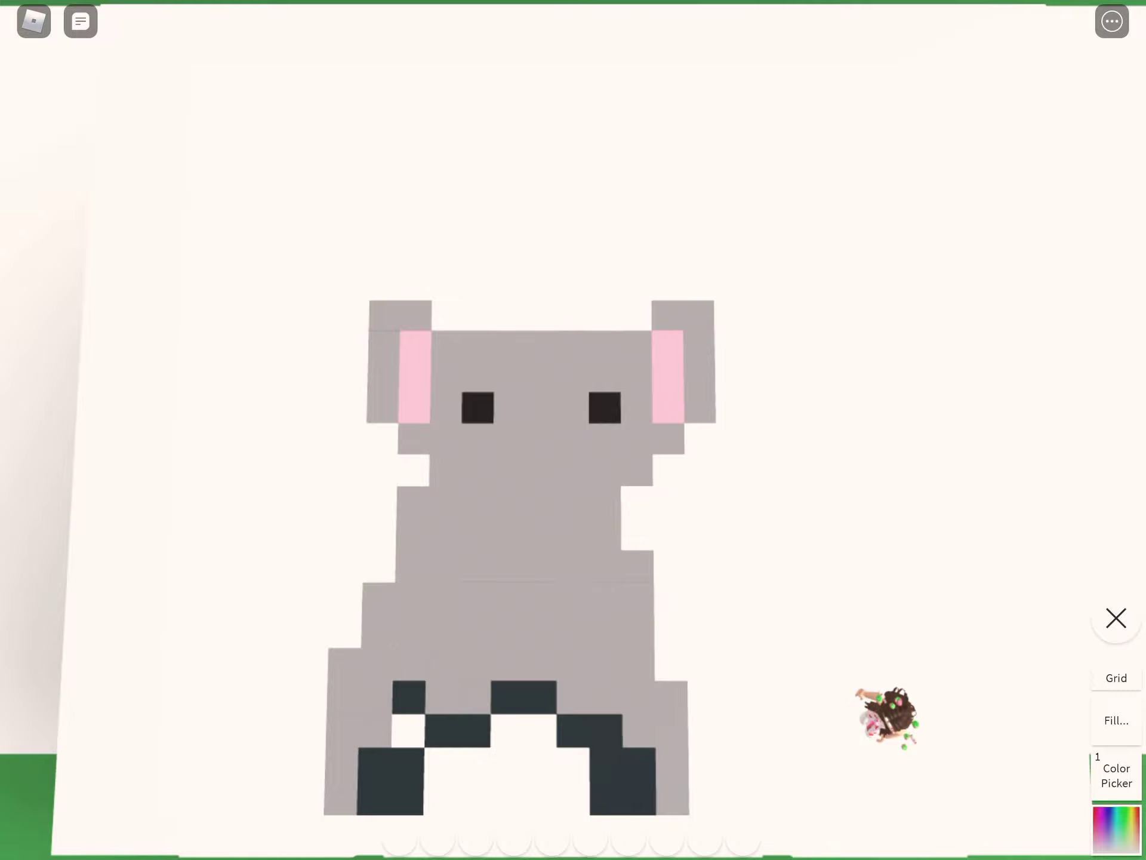
pyautogui.click(409, 732)
pyautogui.moveTo(441, 764); pyautogui.dragTo(441, 799)
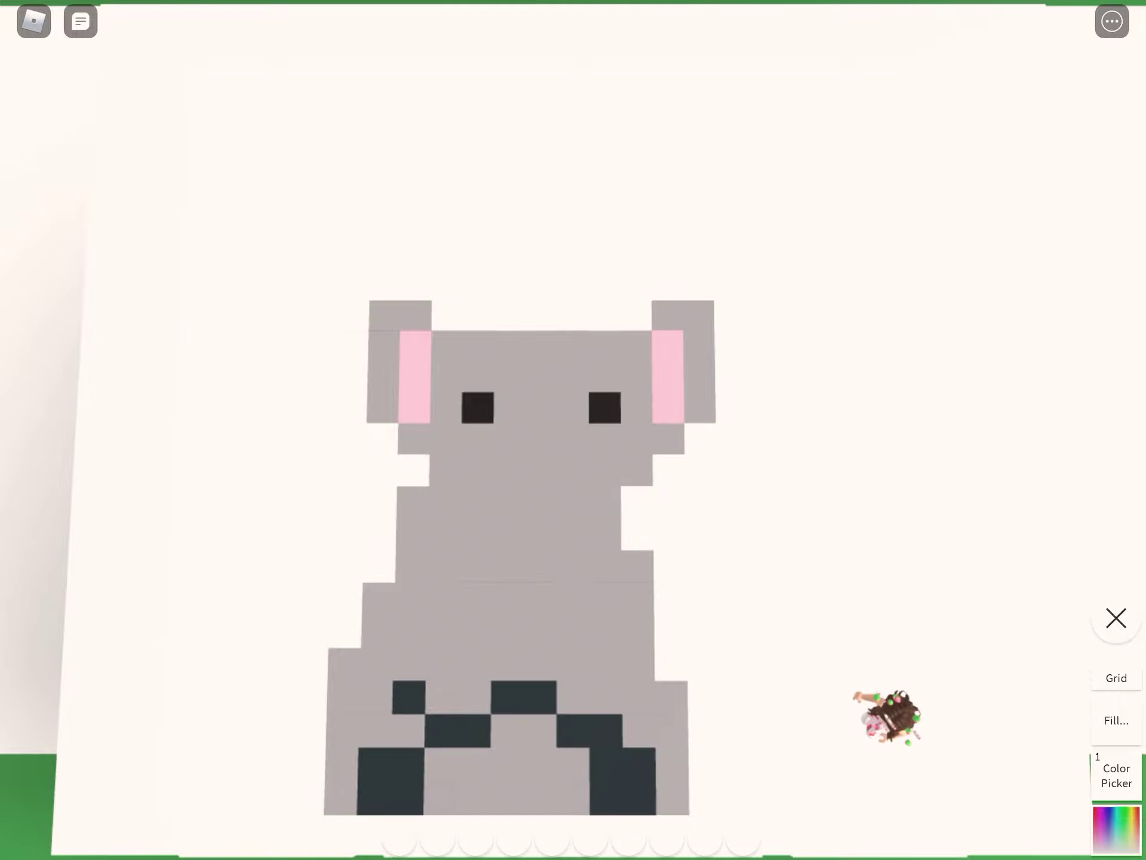
# Step: Switch to dark charcoal and paint the curled trunk cells on the face, plus a cell beside the right foot
pyautogui.click(1117, 829)
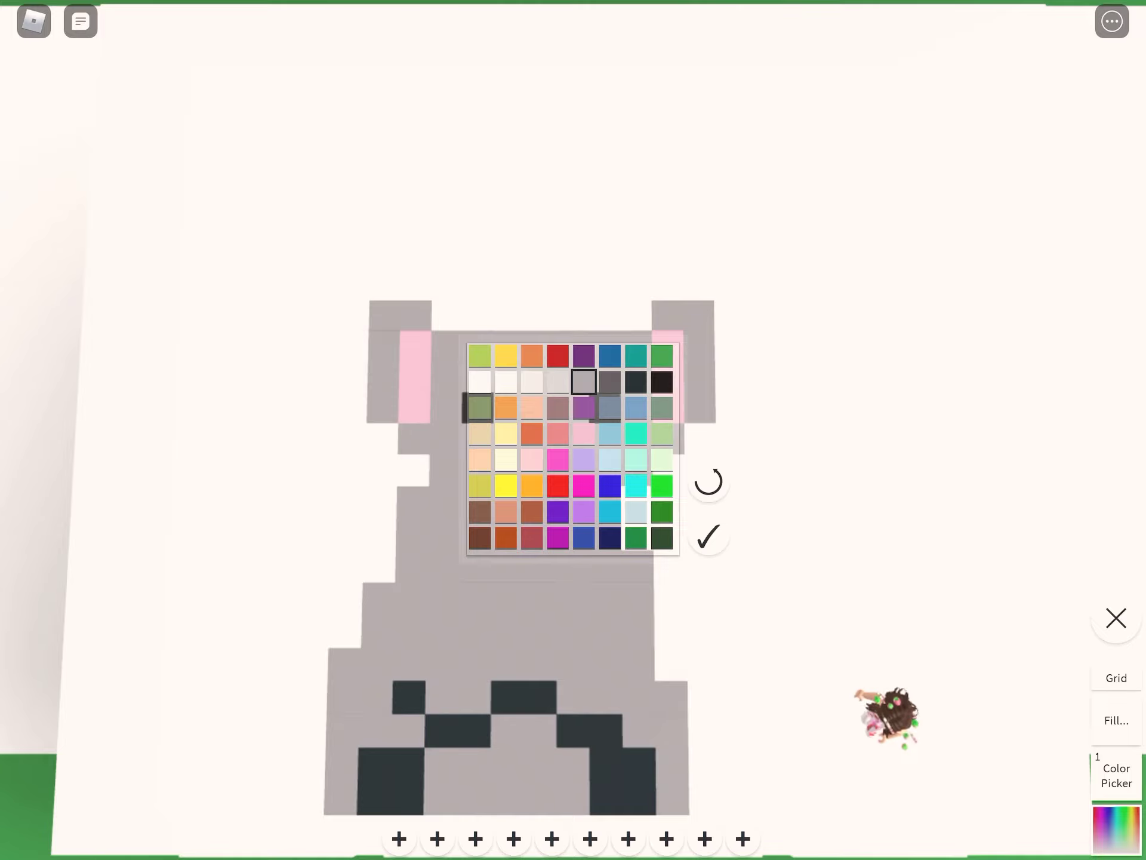
pyautogui.click(636, 382)
pyautogui.click(704, 537)
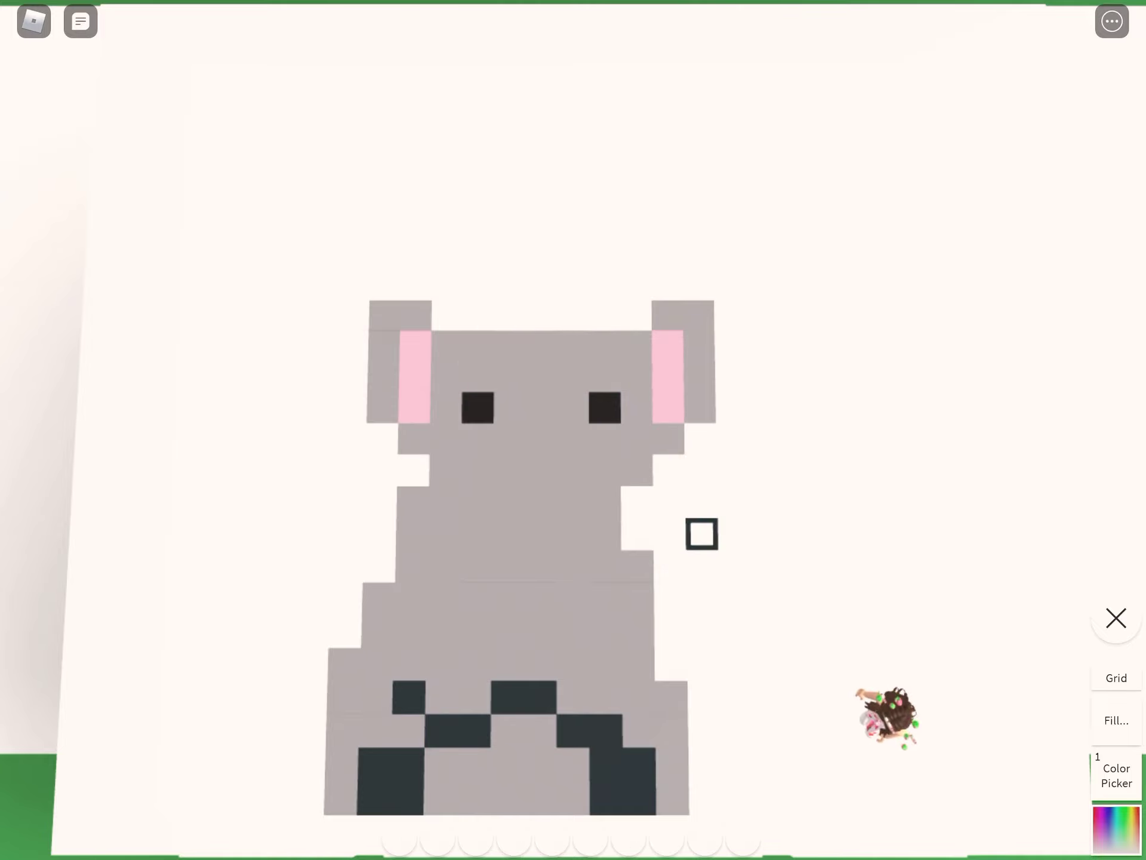
pyautogui.click(510, 470)
pyautogui.click(477, 503)
pyautogui.click(477, 535)
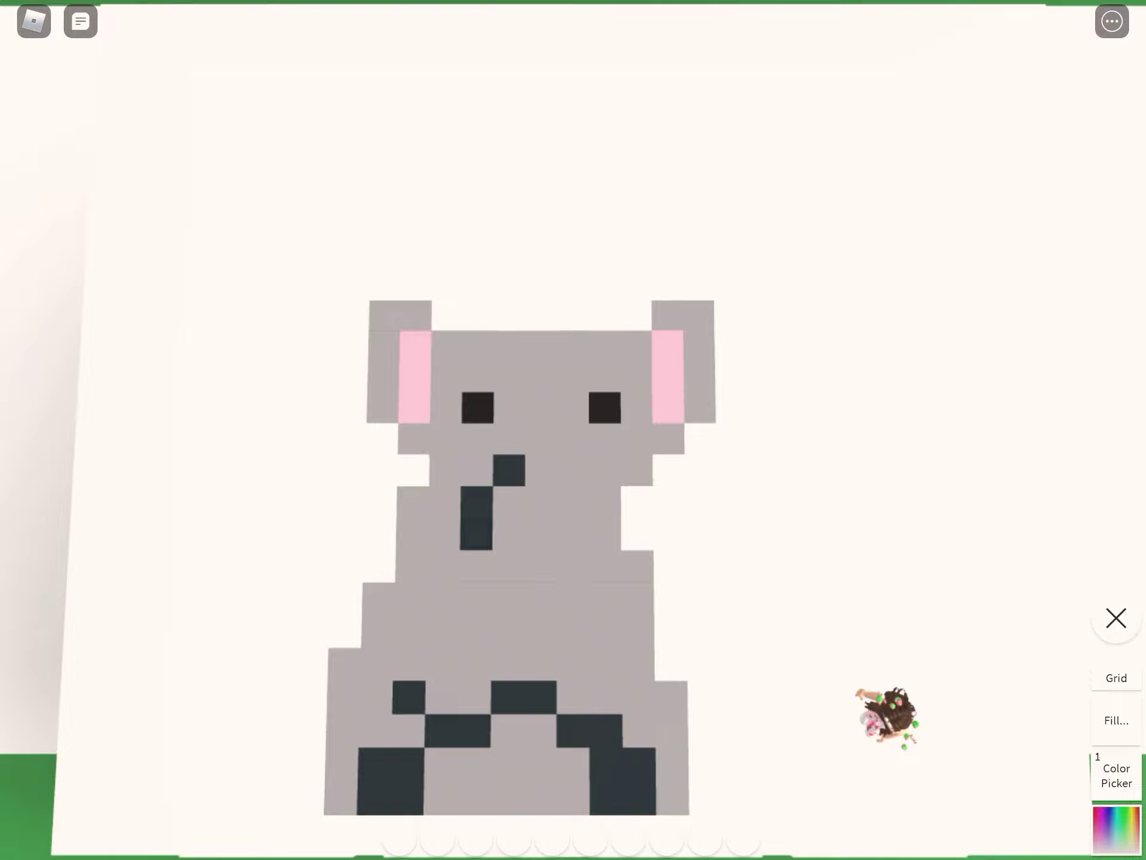
pyautogui.click(477, 566)
pyautogui.click(541, 535)
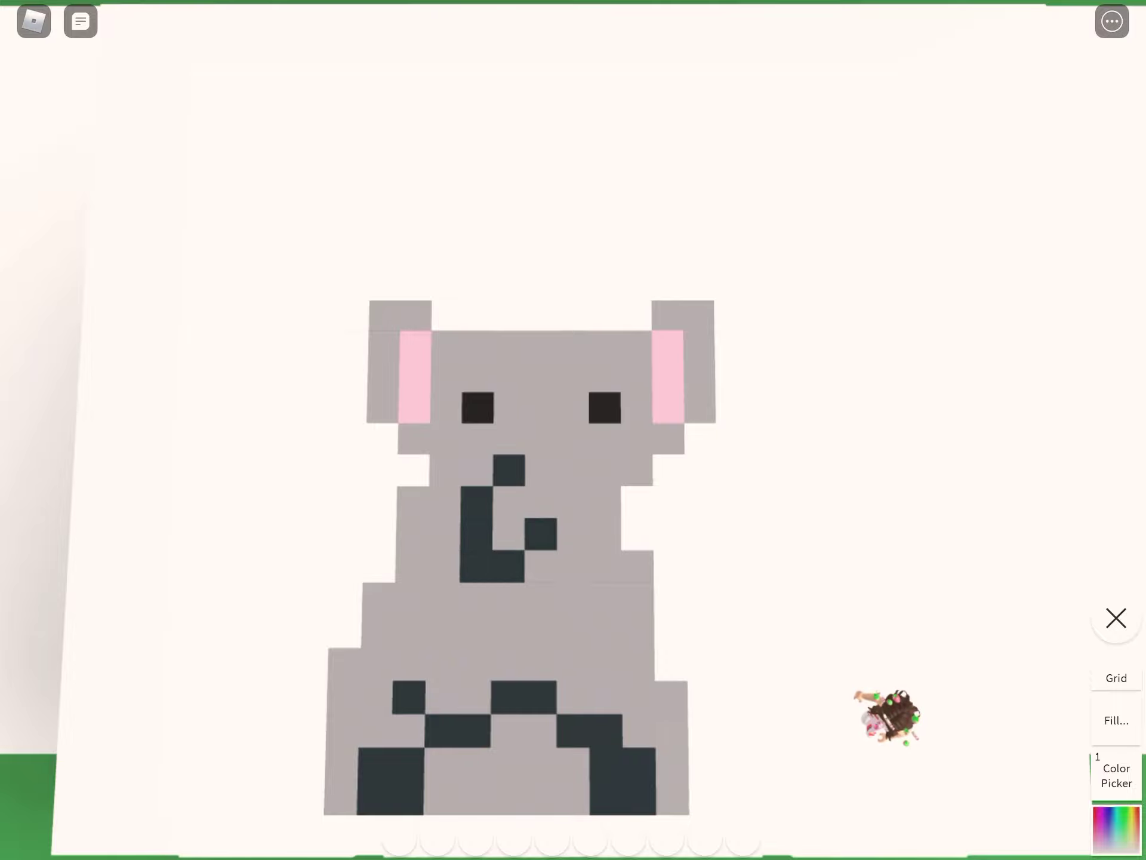
pyautogui.click(573, 503)
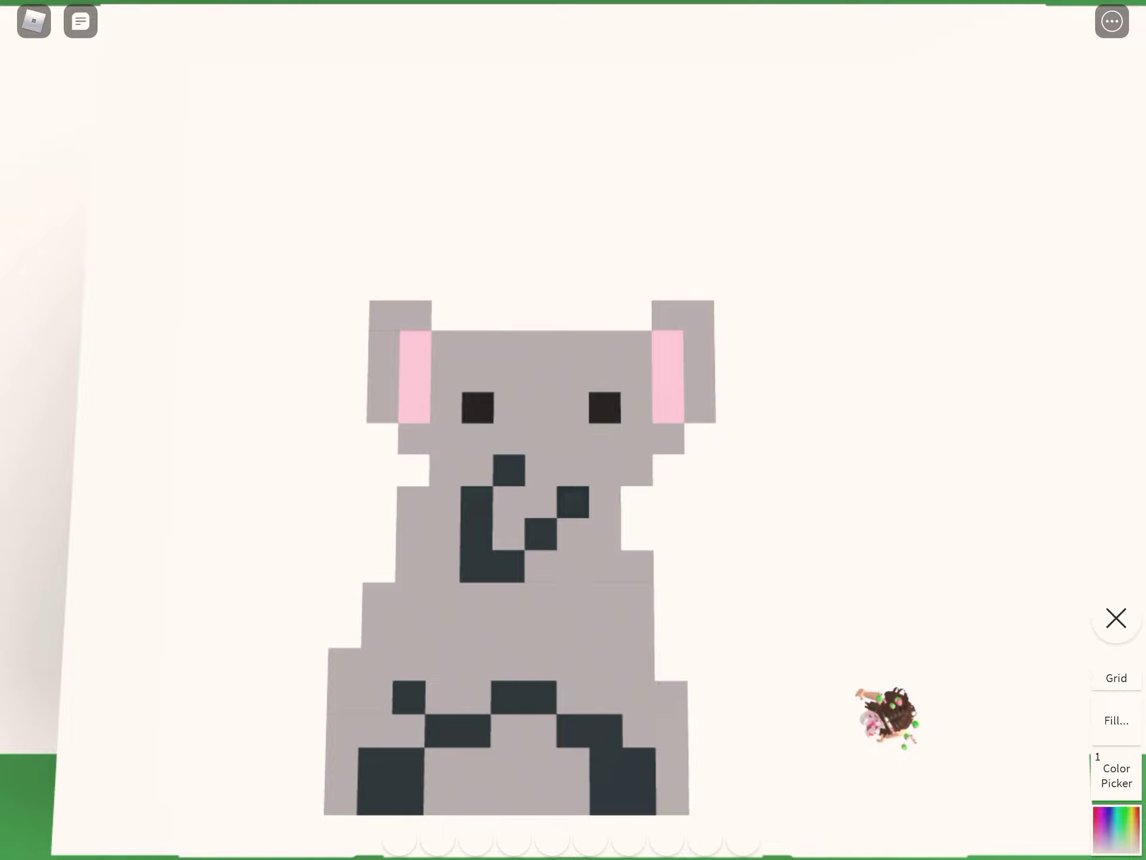
pyautogui.click(573, 471)
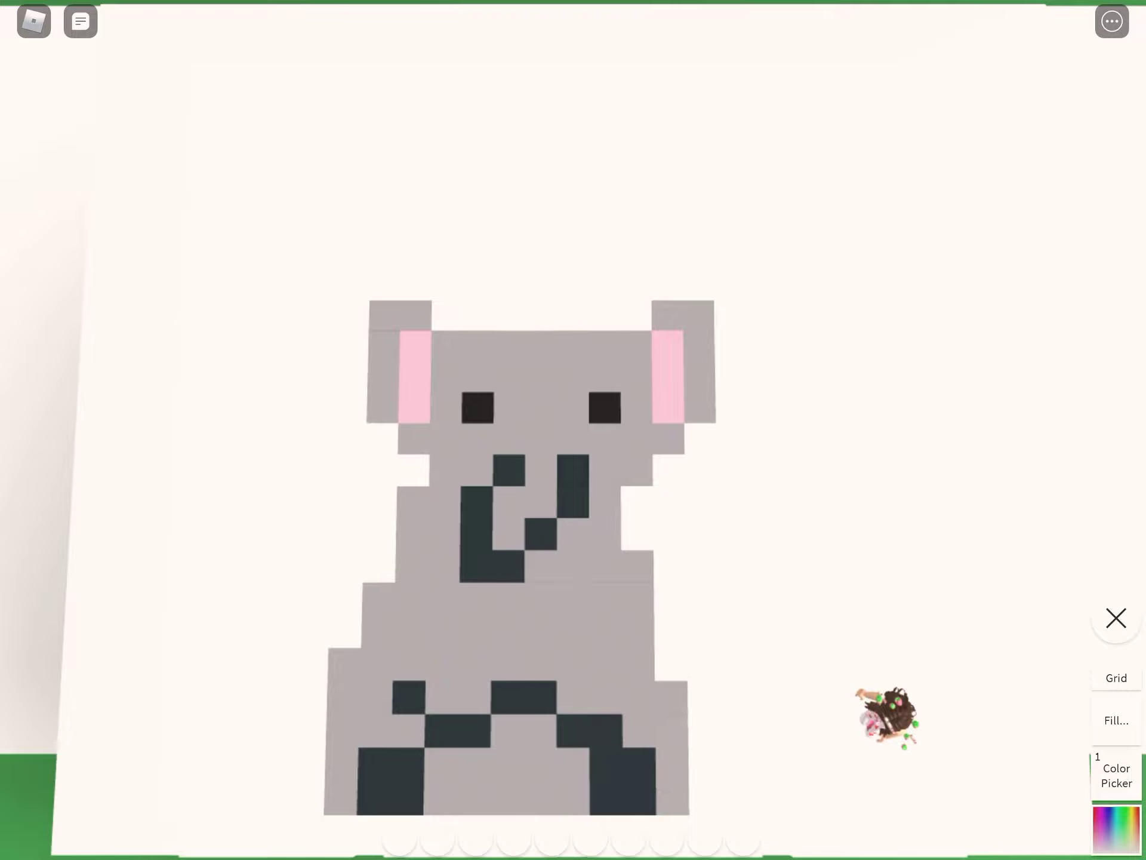
pyautogui.click(639, 697)
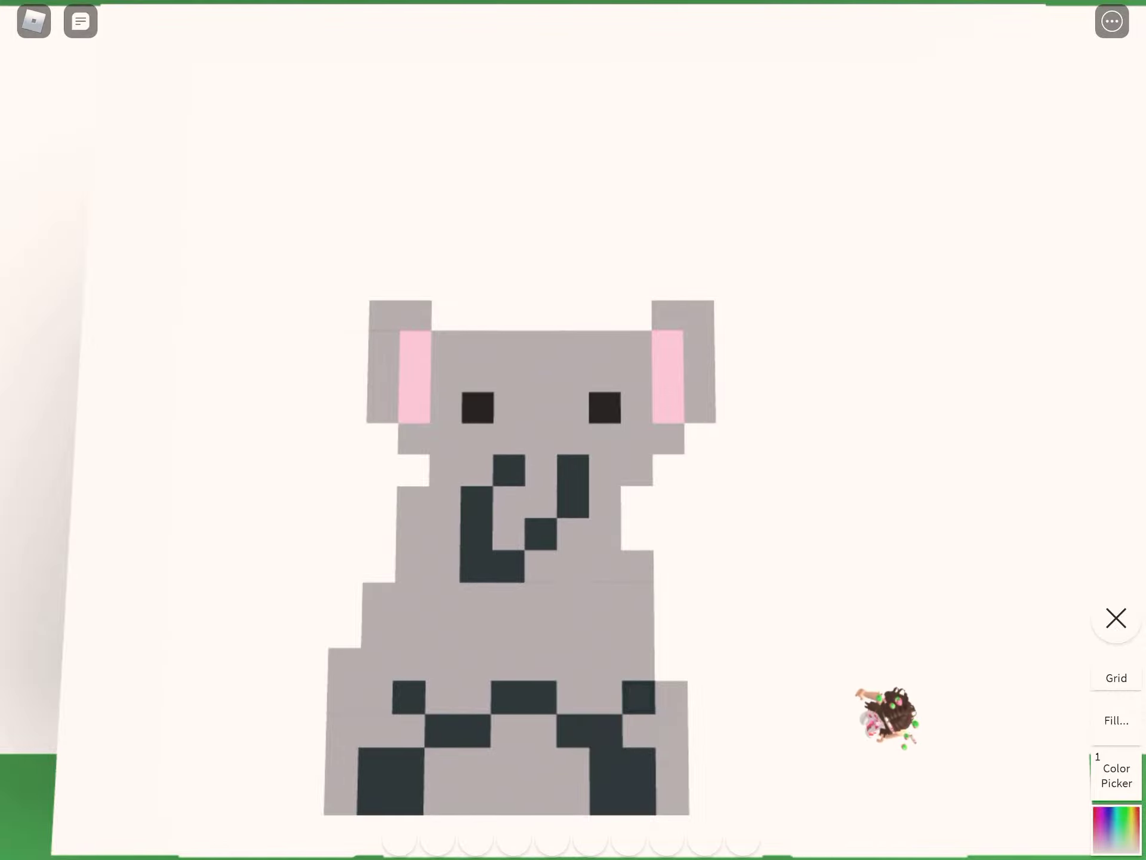
pyautogui.click(1116, 618)
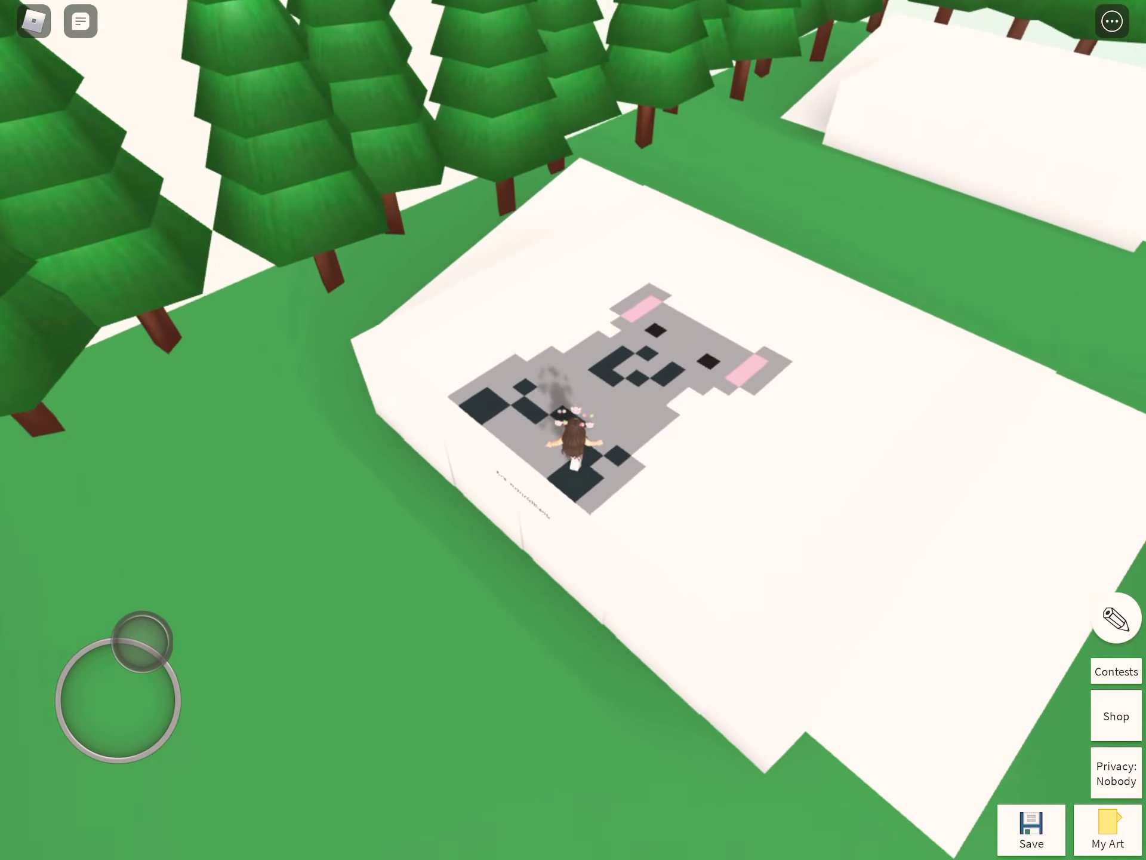
pyautogui.moveTo(93, 657); pyautogui.dragTo(133, 770)
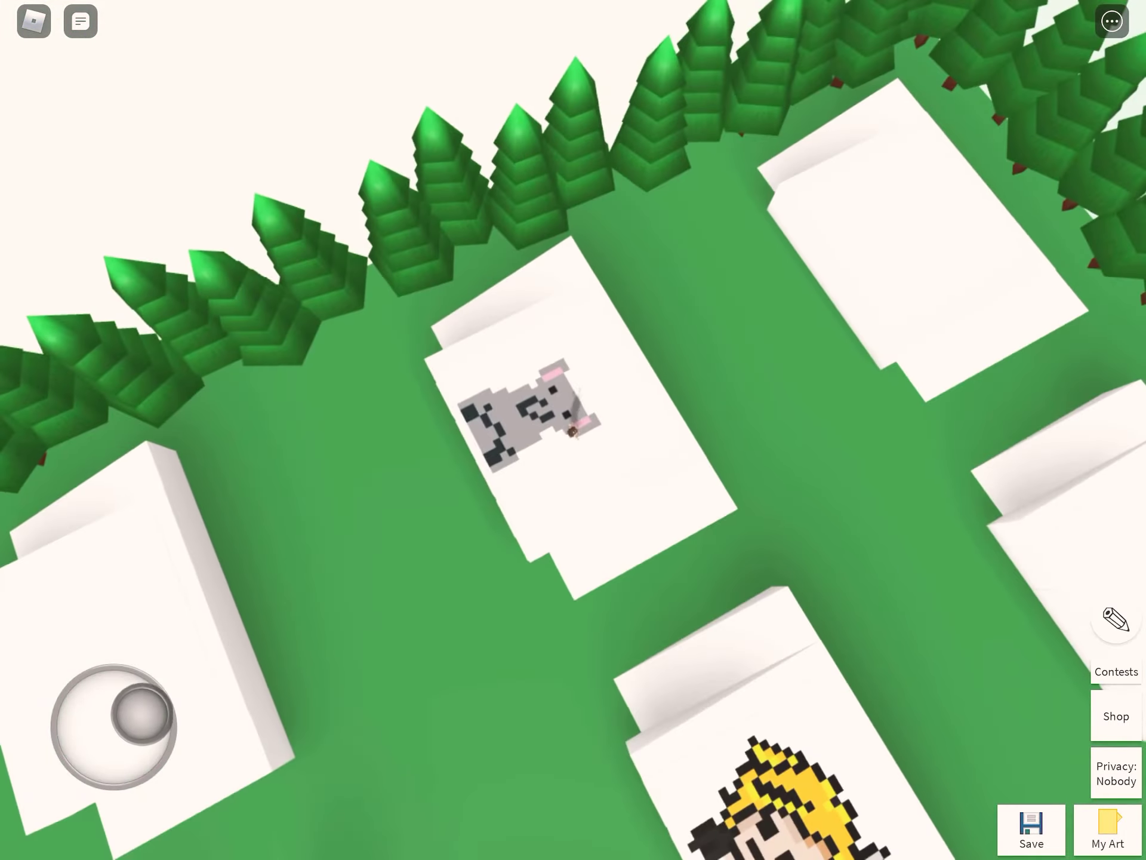
pyautogui.click(1116, 618)
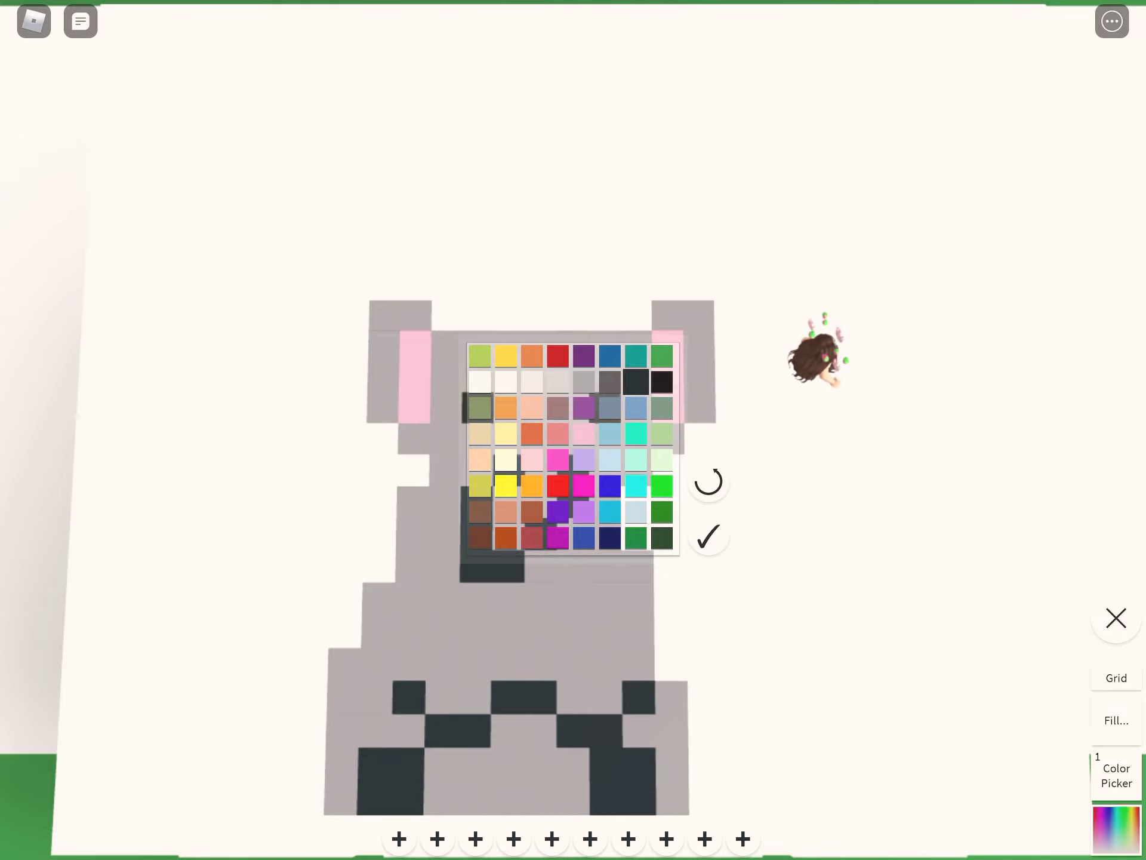
# Step: Paint over the elephant with white, then select pale yellow as the paint colour
pyautogui.click(481, 380)
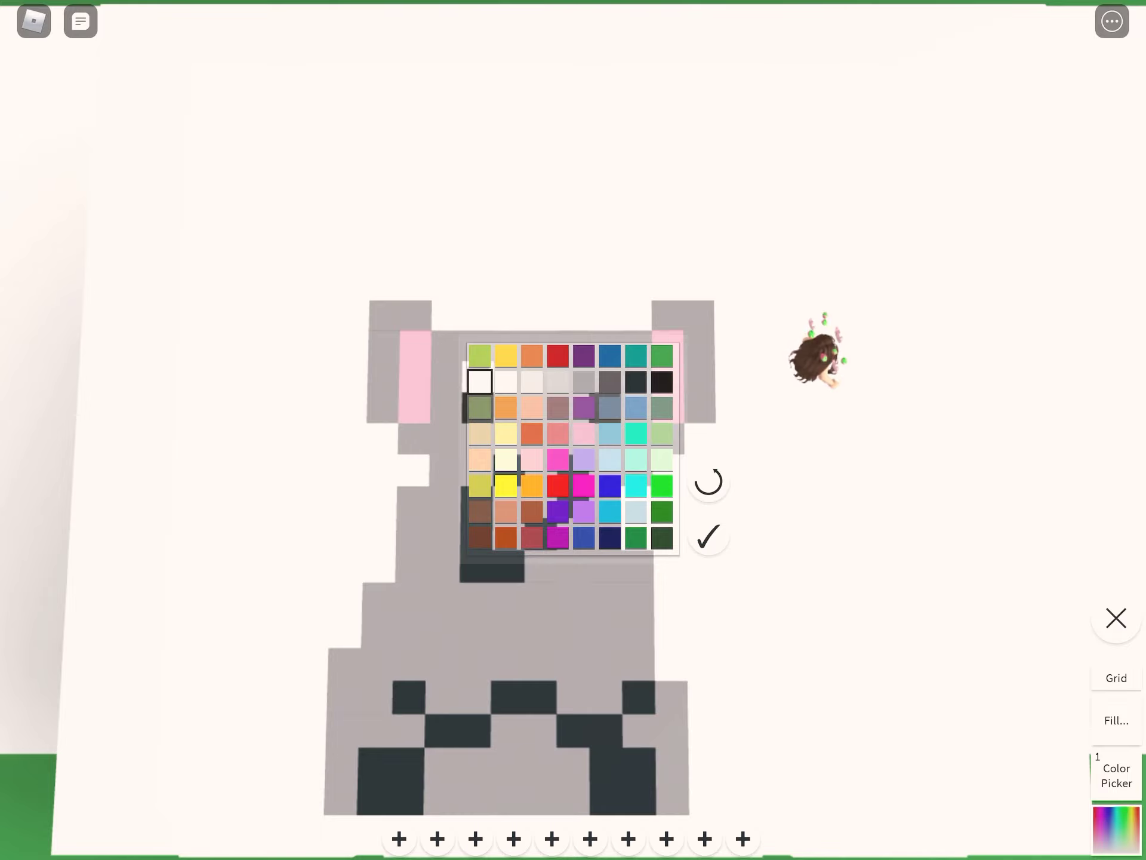
pyautogui.click(708, 536)
pyautogui.moveTo(622, 618); pyautogui.dragTo(538, 716)
pyautogui.moveTo(637, 345); pyautogui.dragTo(459, 601)
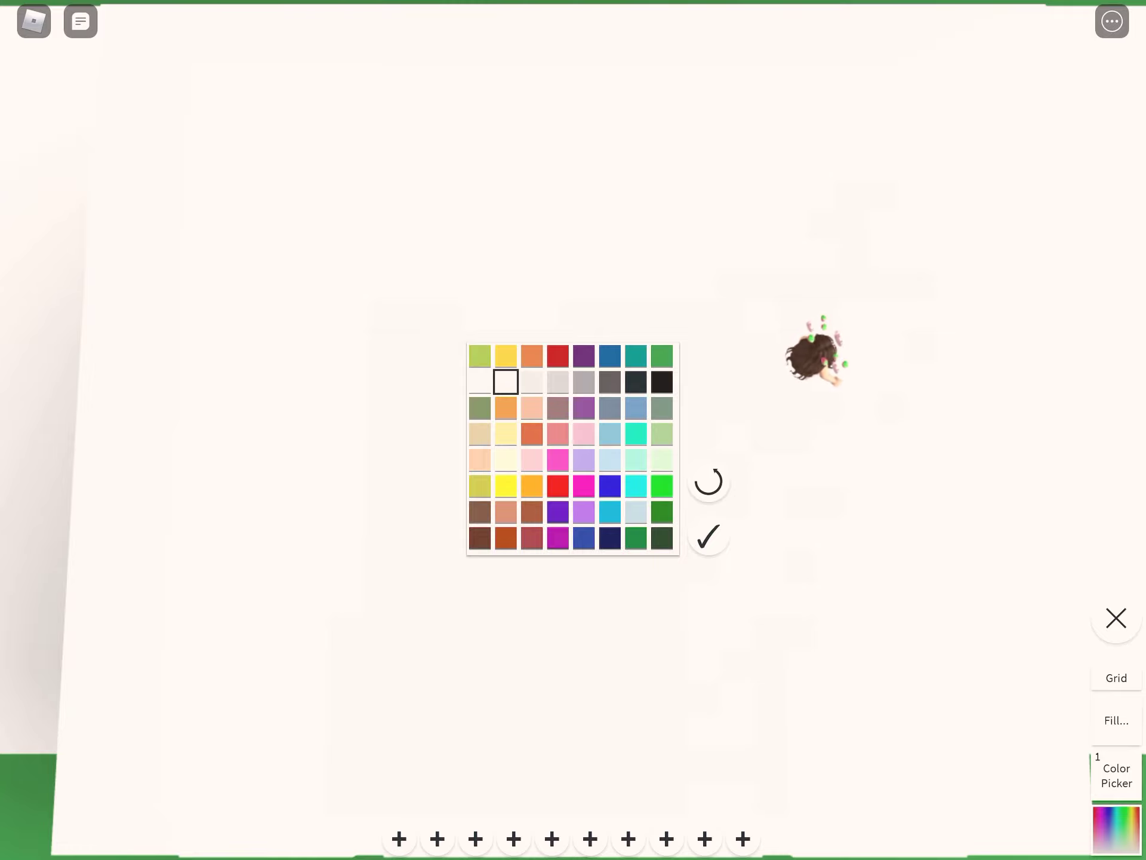
pyautogui.click(506, 460)
pyautogui.click(709, 537)
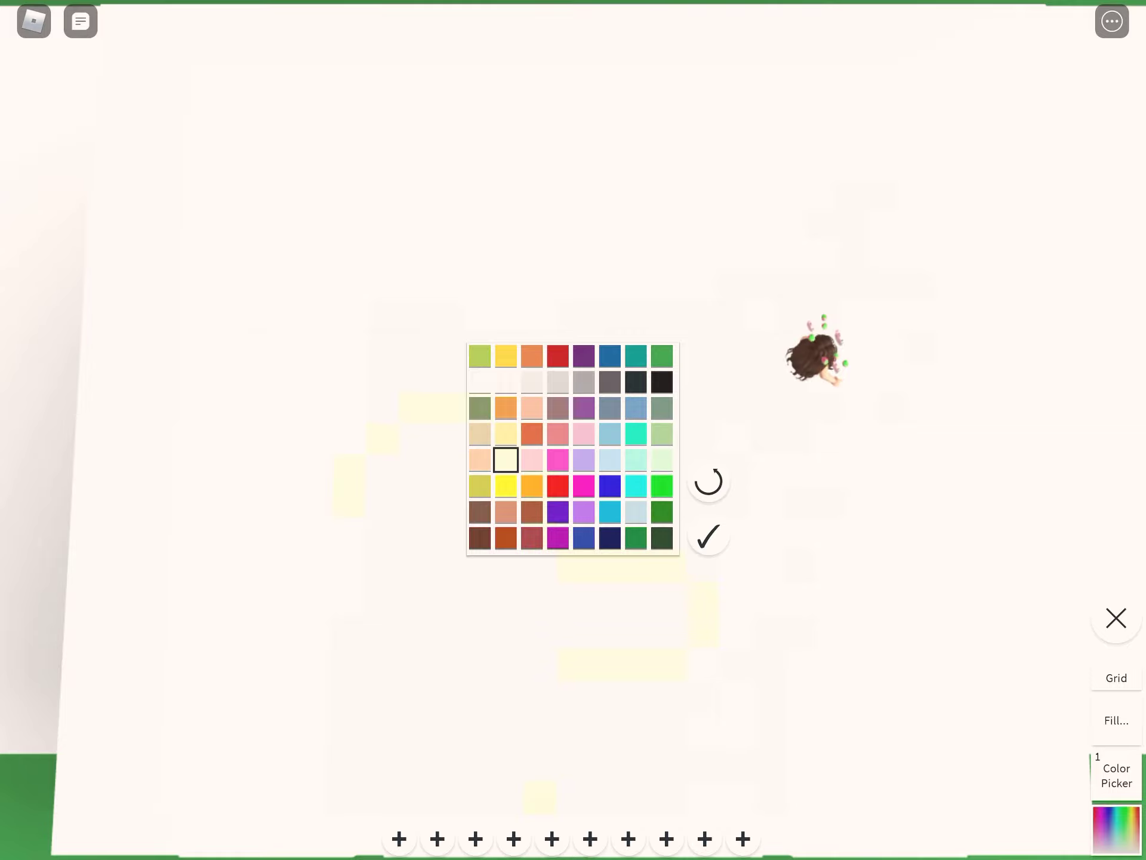
# Step: Paint a three-cell peach L-shaped beak left of the duck's head
pyautogui.click(507, 460)
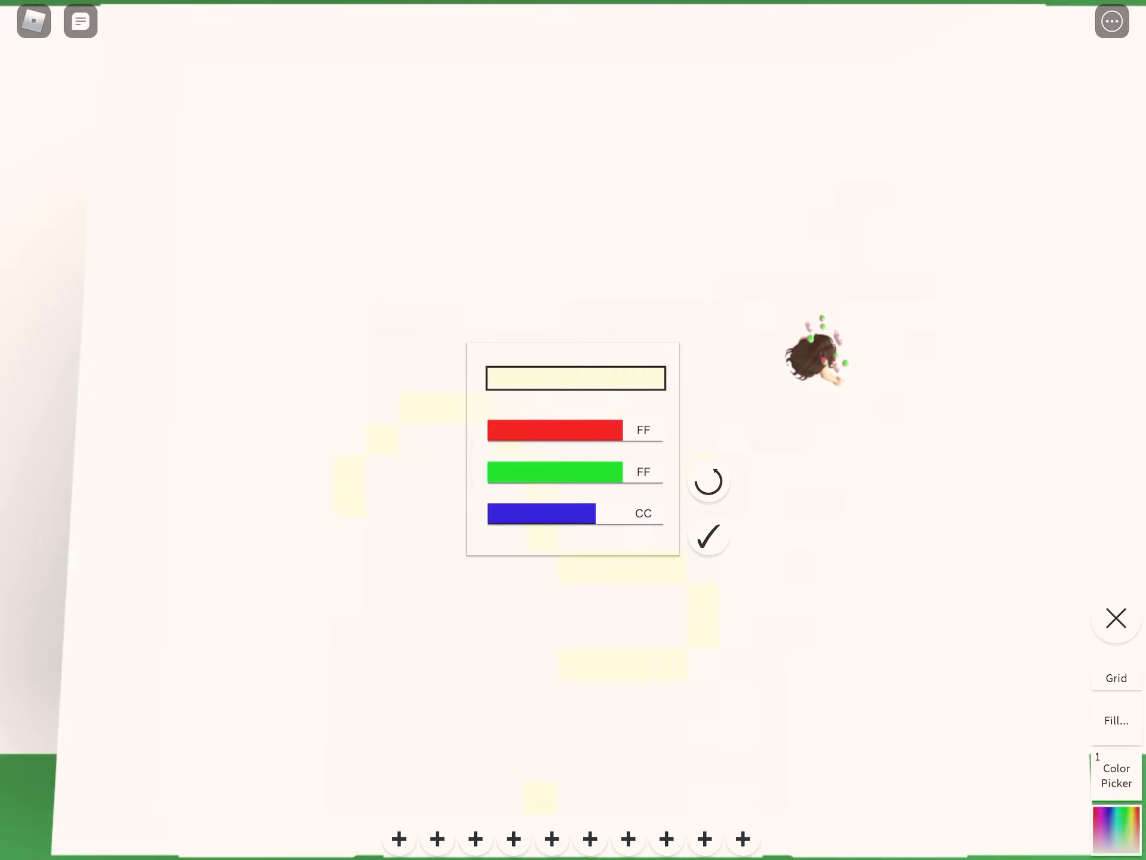
pyautogui.click(576, 377)
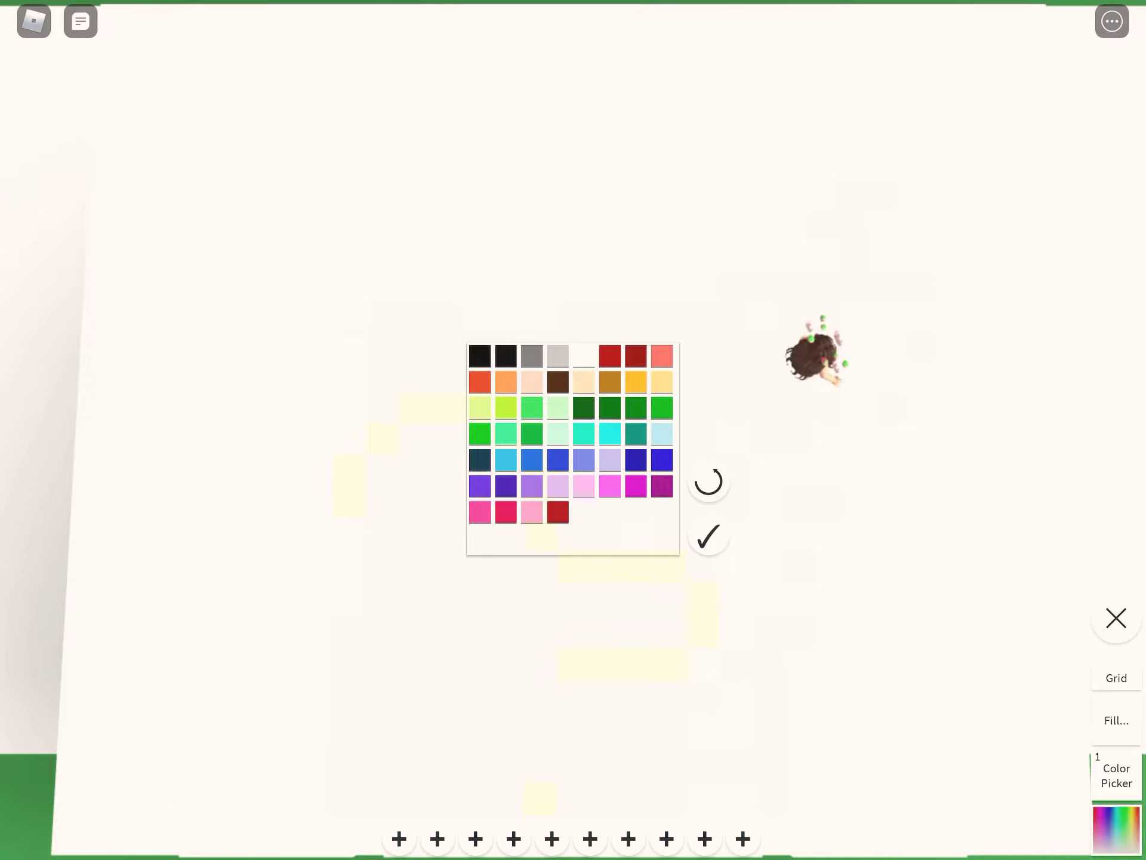
pyautogui.click(532, 382)
pyautogui.click(709, 537)
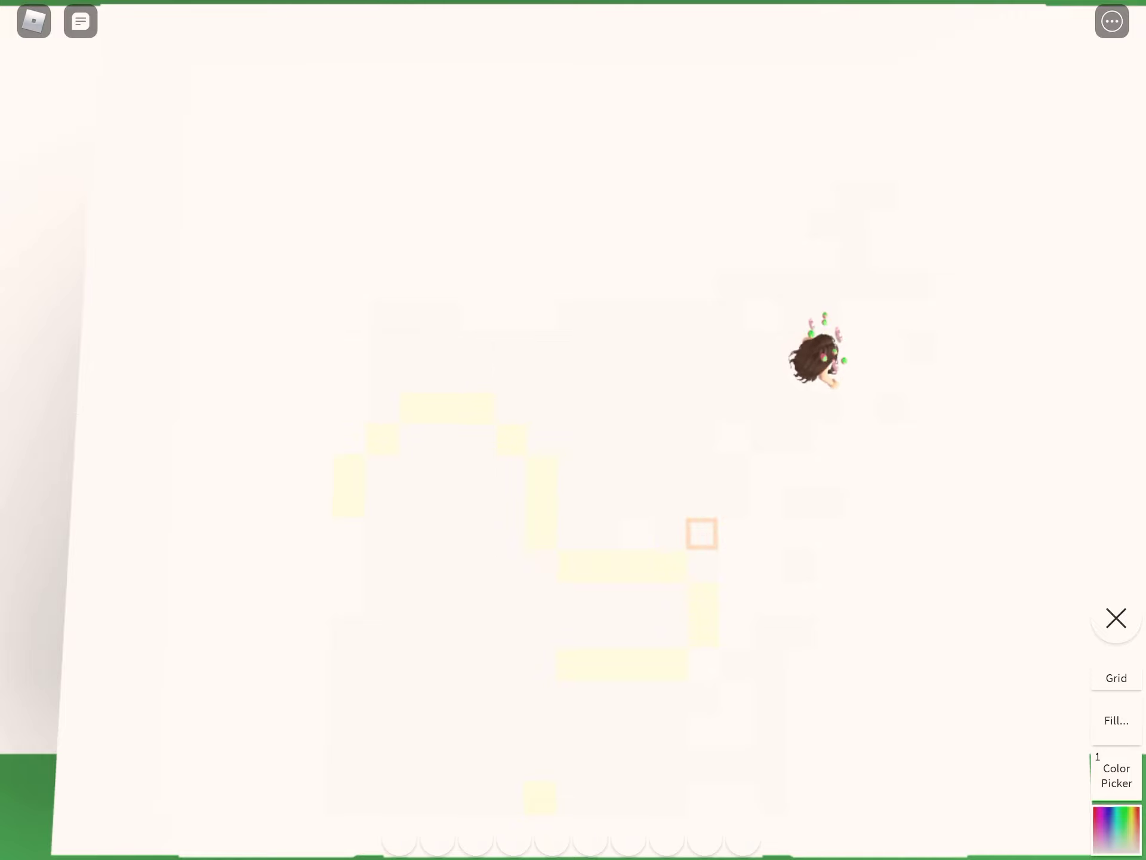
pyautogui.click(316, 534)
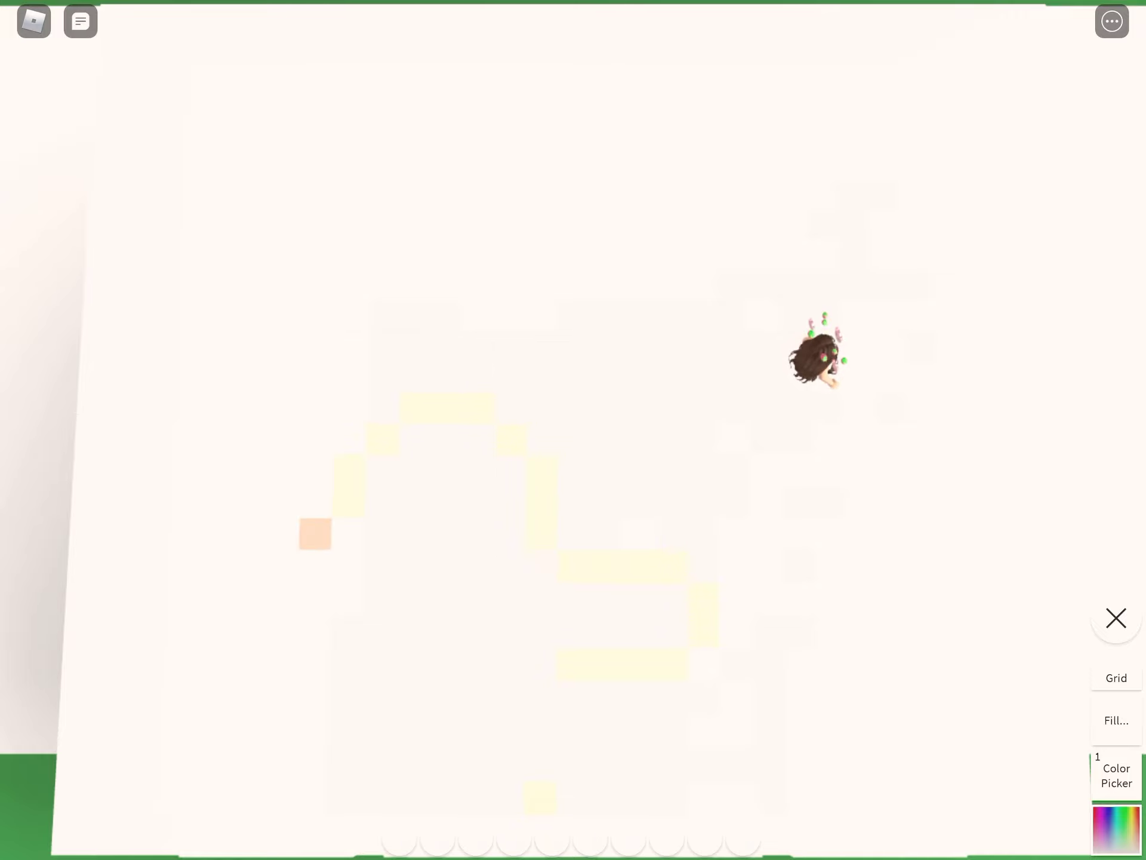
pyautogui.click(283, 566)
pyautogui.click(315, 566)
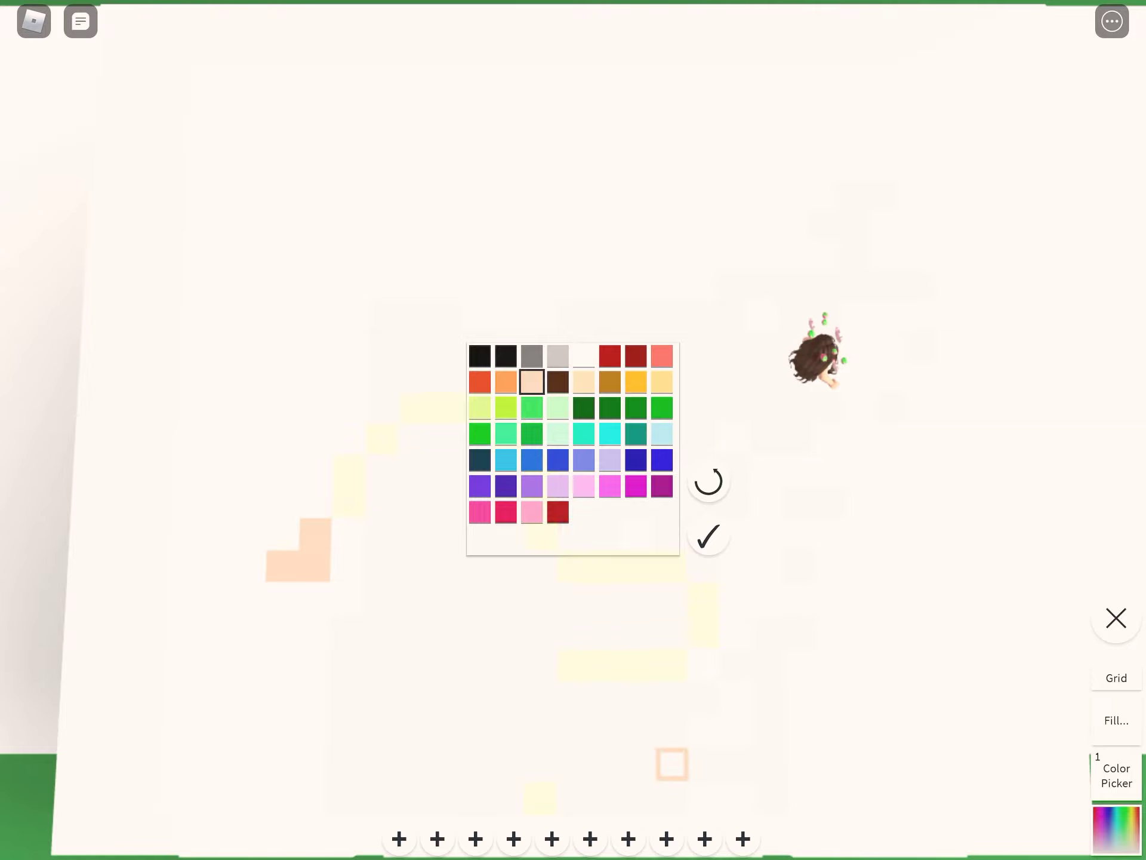
# Step: Inspect the peach colour's hue and hex values, cycling through the colour editing modes
pyautogui.click(532, 382)
pyautogui.click(574, 448)
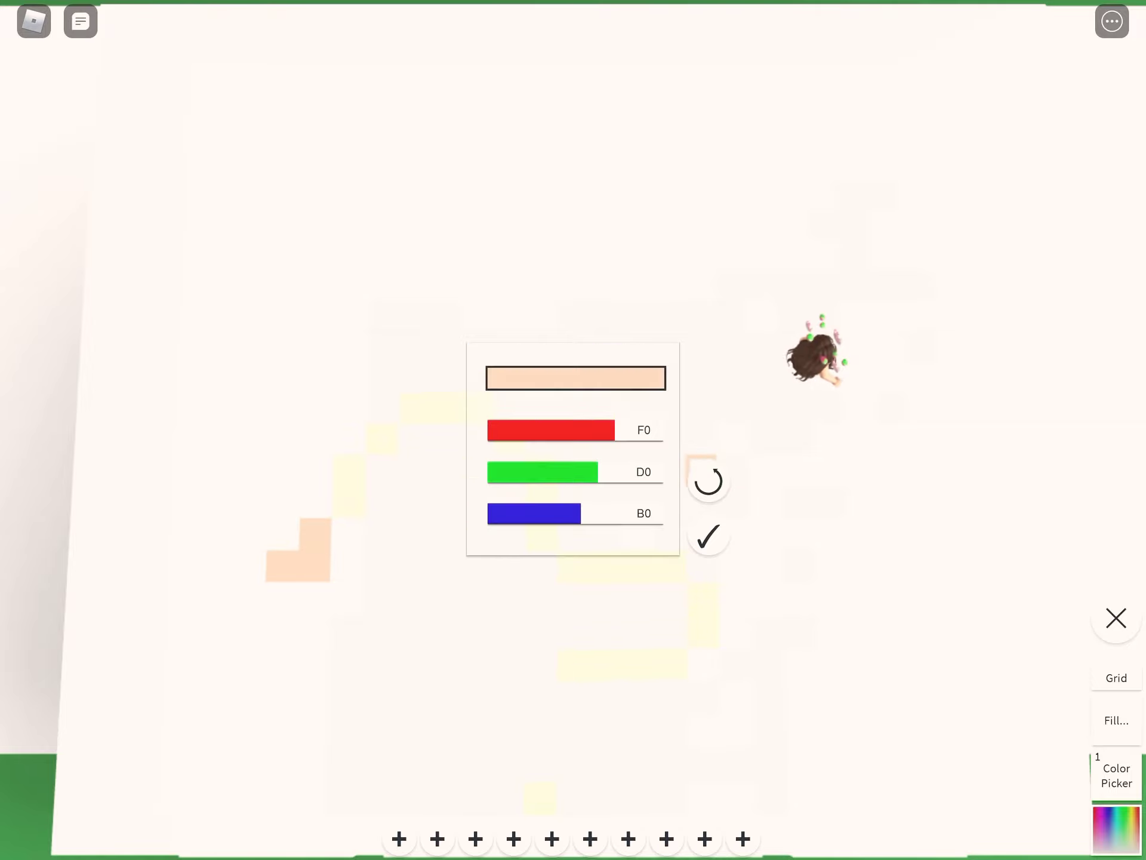
pyautogui.click(573, 449)
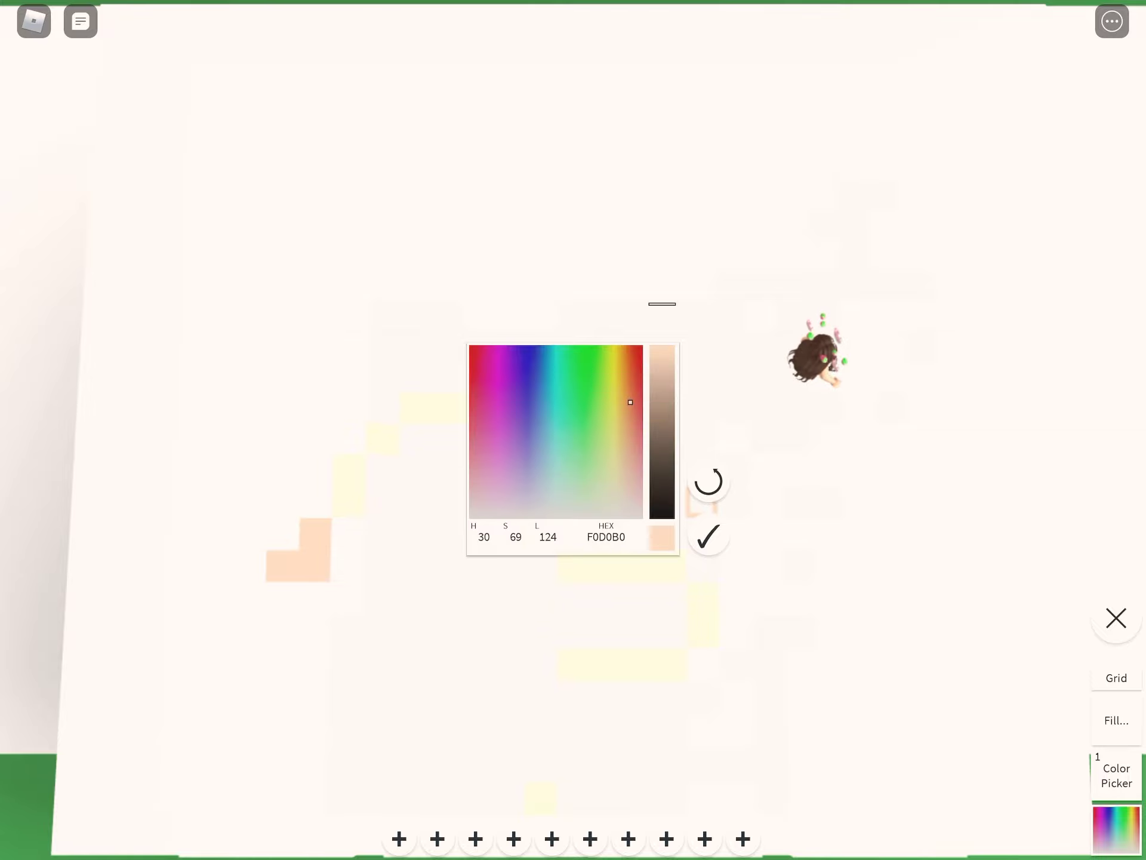
# Step: Experiment with custom hue and lightness values in the Color Picker, ending on light grey
pyautogui.moveTo(662, 304); pyautogui.dragTo(662, 377)
pyautogui.click(606, 427)
pyautogui.click(601, 494)
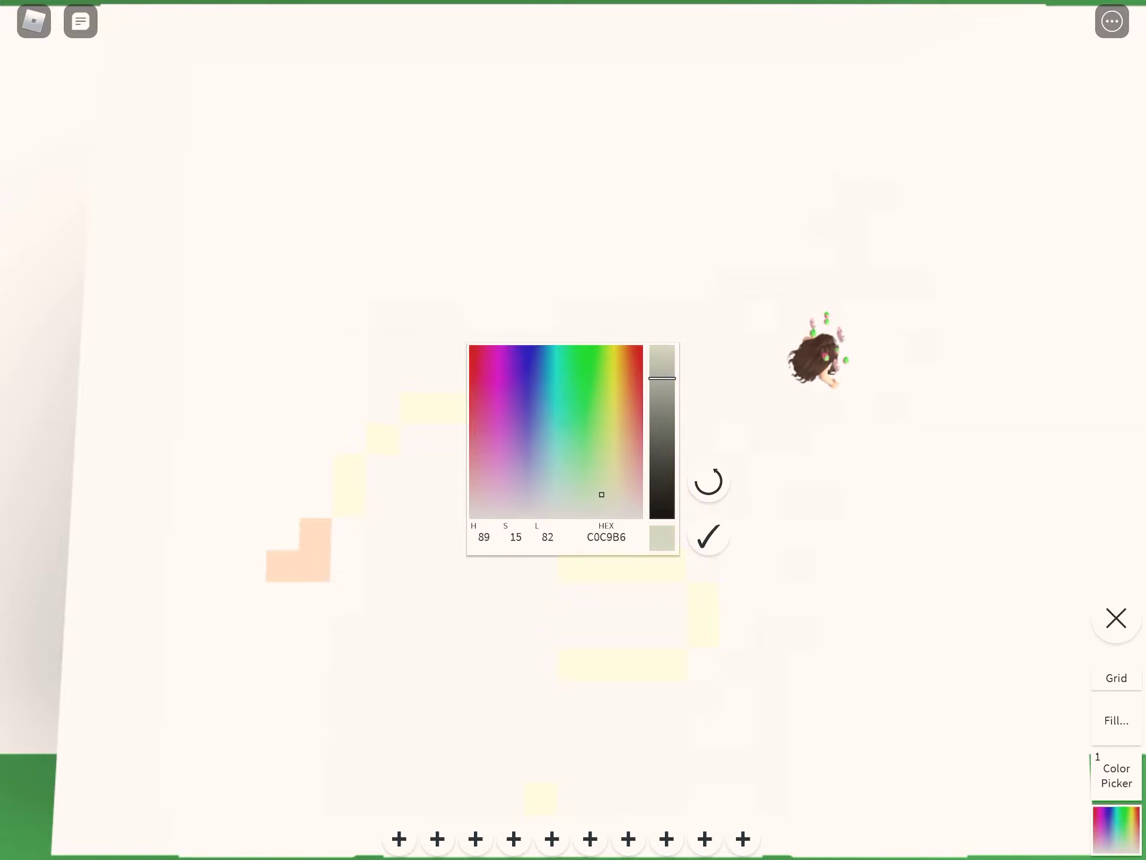
pyautogui.click(610, 502)
pyautogui.click(607, 452)
pyautogui.click(640, 436)
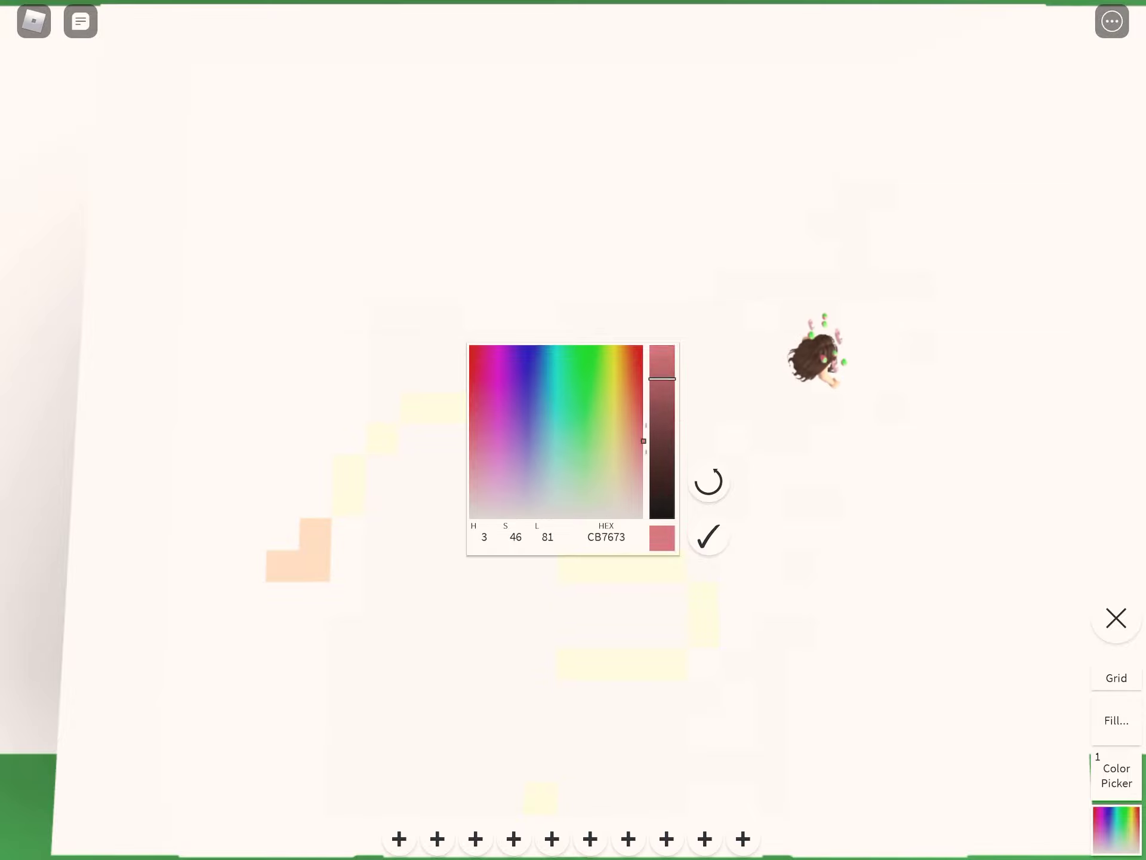
pyautogui.click(595, 481)
pyautogui.moveTo(635, 341); pyautogui.dragTo(639, 697)
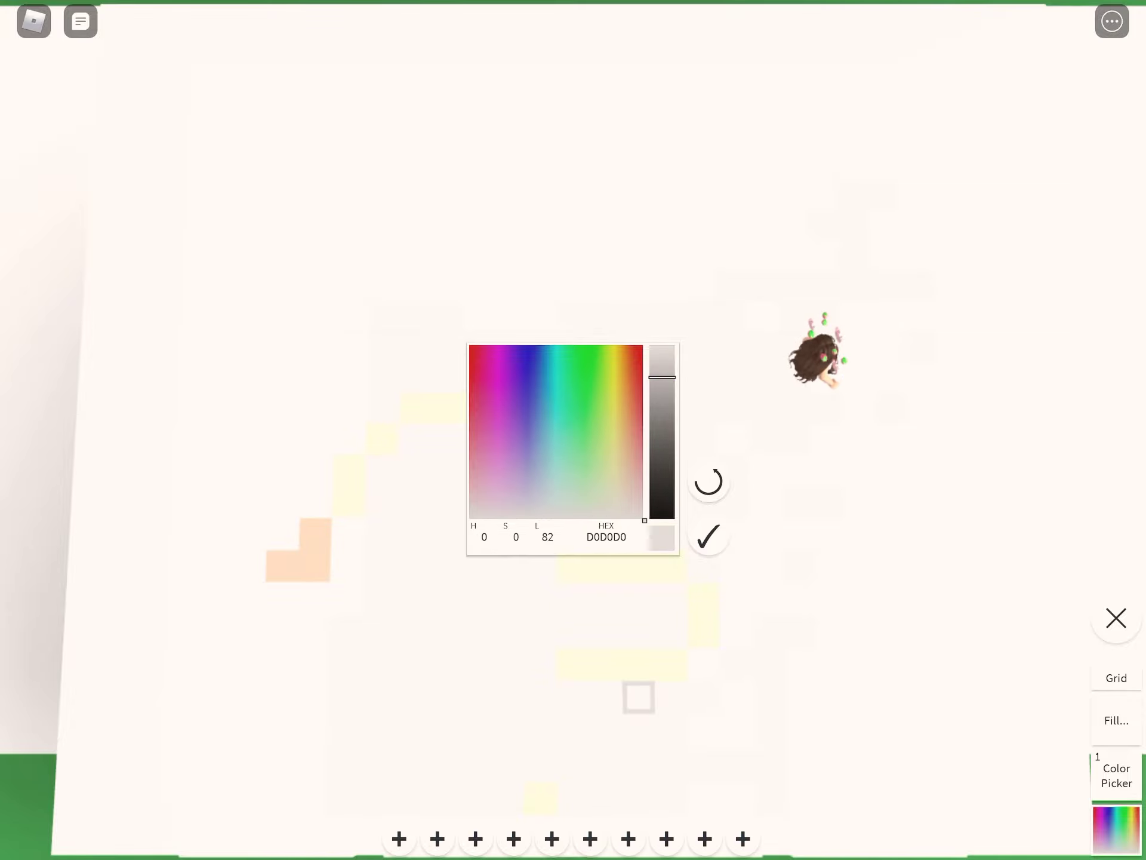
# Step: Pick pale yellow from the swatches and paint outline cells along the body's bottom edge
pyautogui.click(708, 480)
pyautogui.click(573, 664)
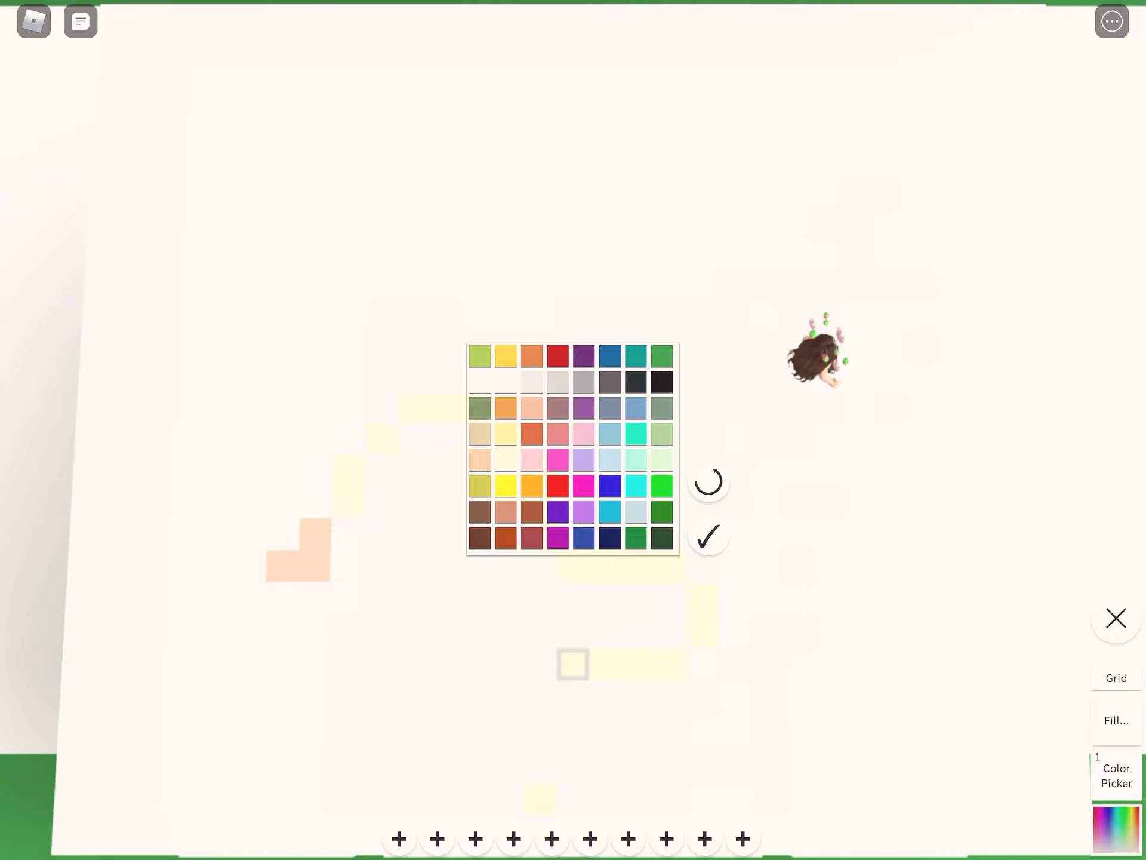
pyautogui.click(507, 459)
pyautogui.click(708, 536)
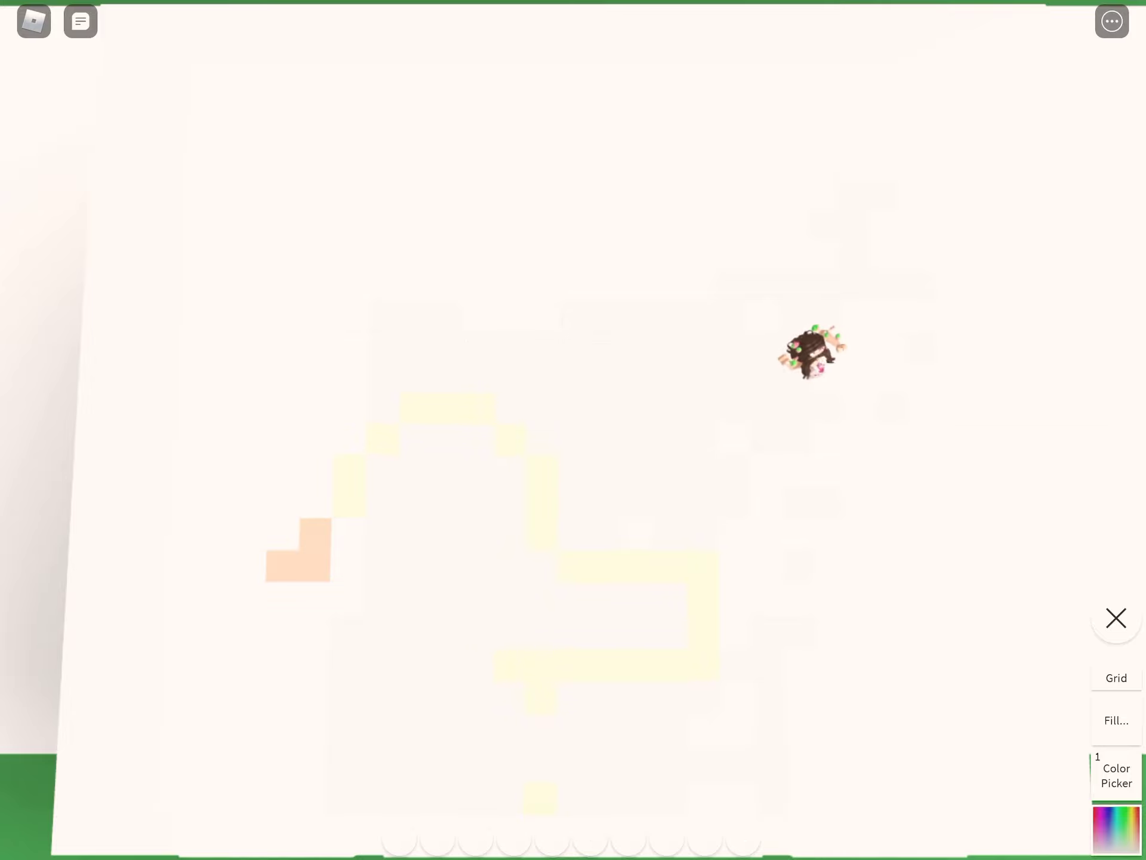
pyautogui.moveTo(478, 665); pyautogui.dragTo(415, 664)
pyautogui.click(382, 665)
pyautogui.click(347, 629)
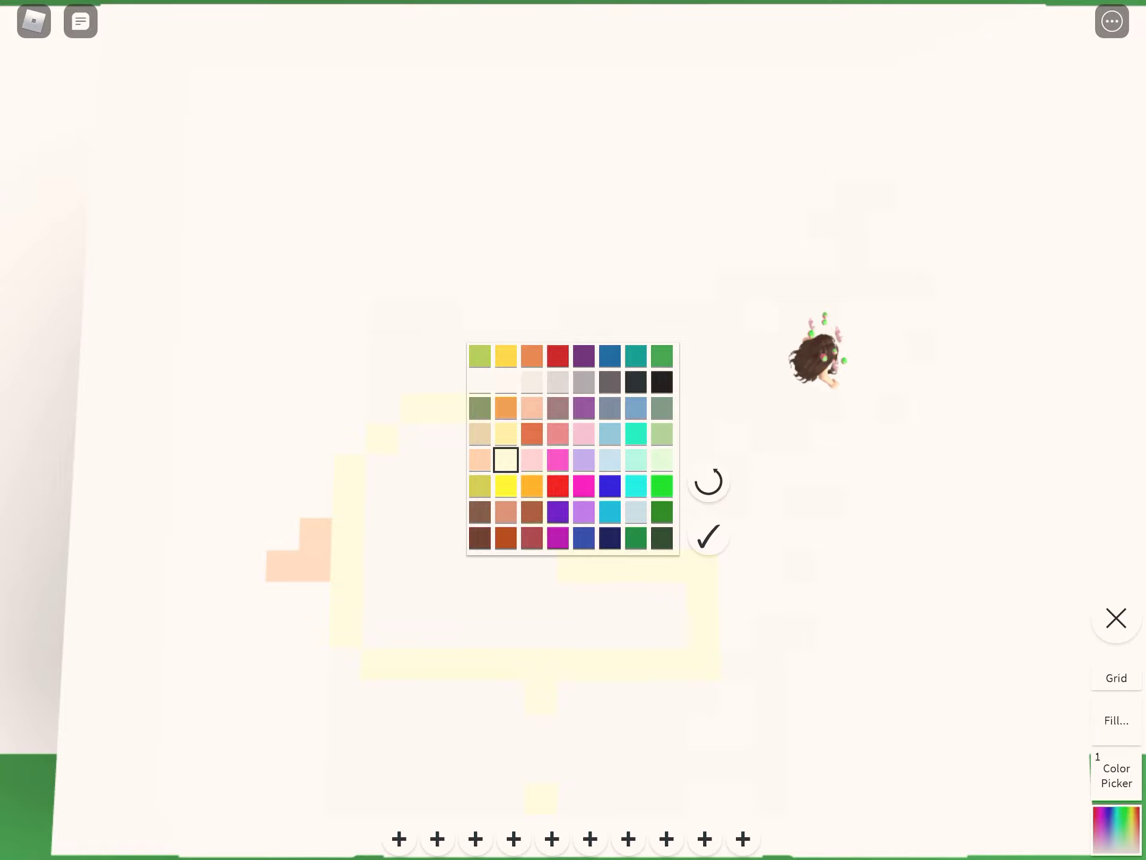
pyautogui.click(507, 382)
pyautogui.click(708, 536)
pyautogui.click(636, 383)
pyautogui.click(709, 537)
pyautogui.click(413, 470)
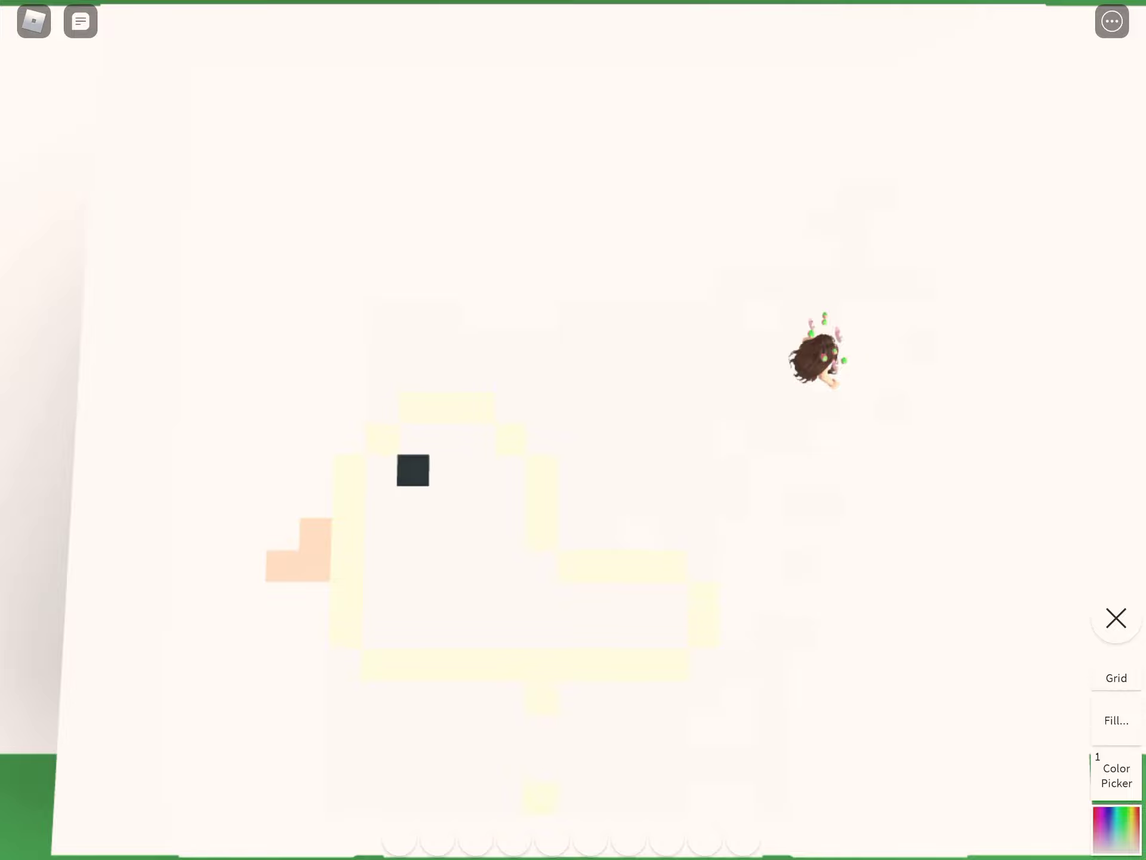
pyautogui.click(445, 502)
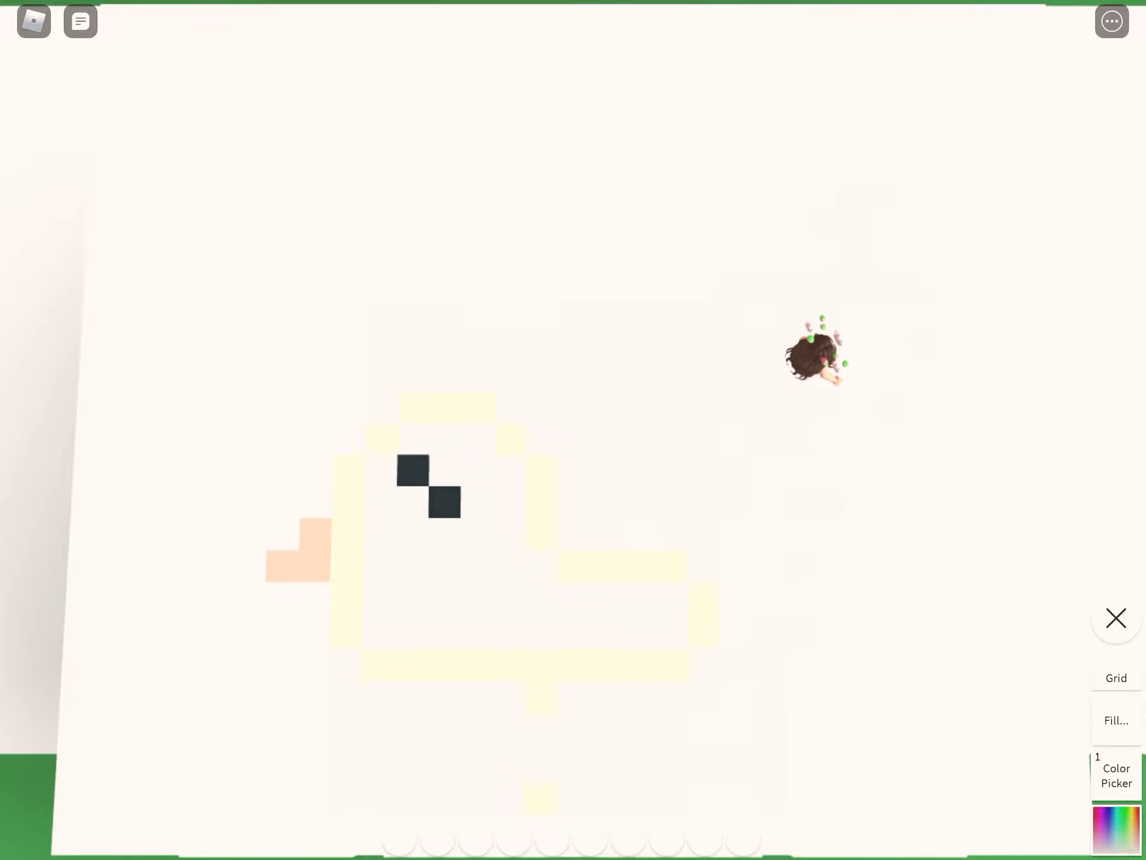
pyautogui.click(510, 471)
pyautogui.click(508, 502)
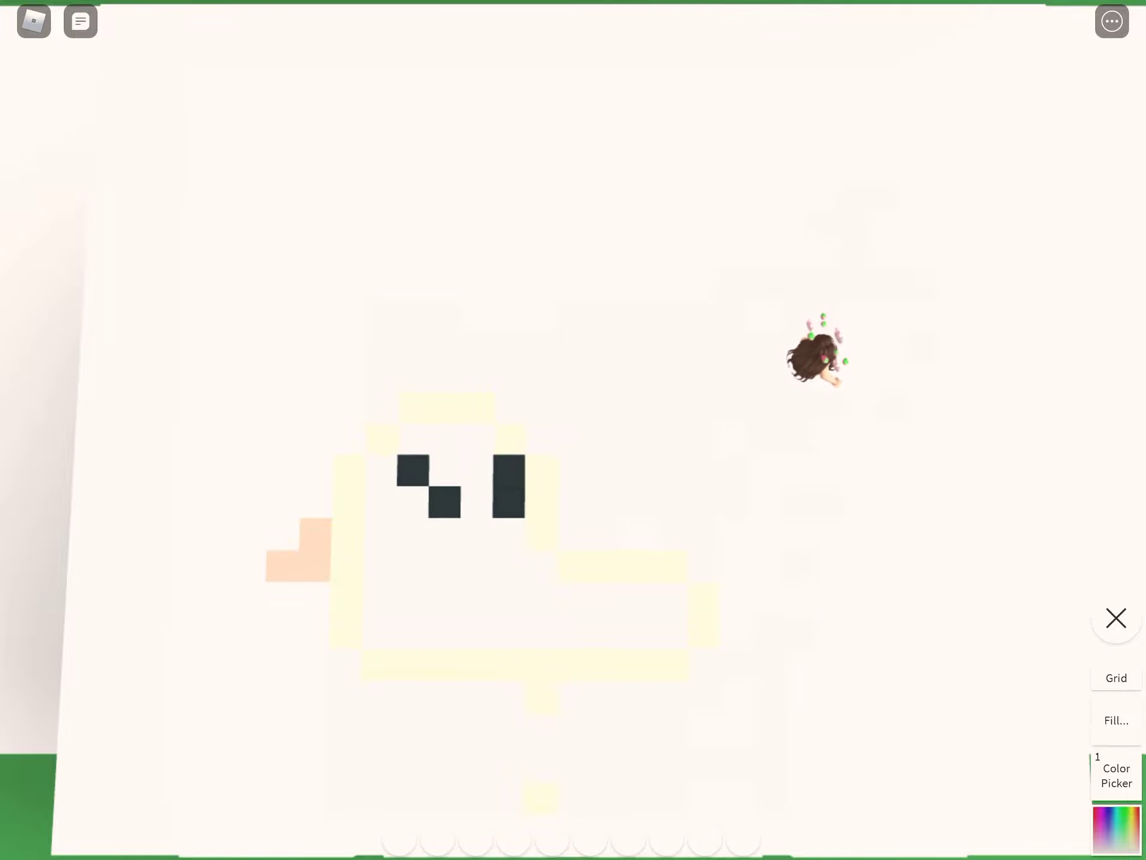
pyautogui.press('1')
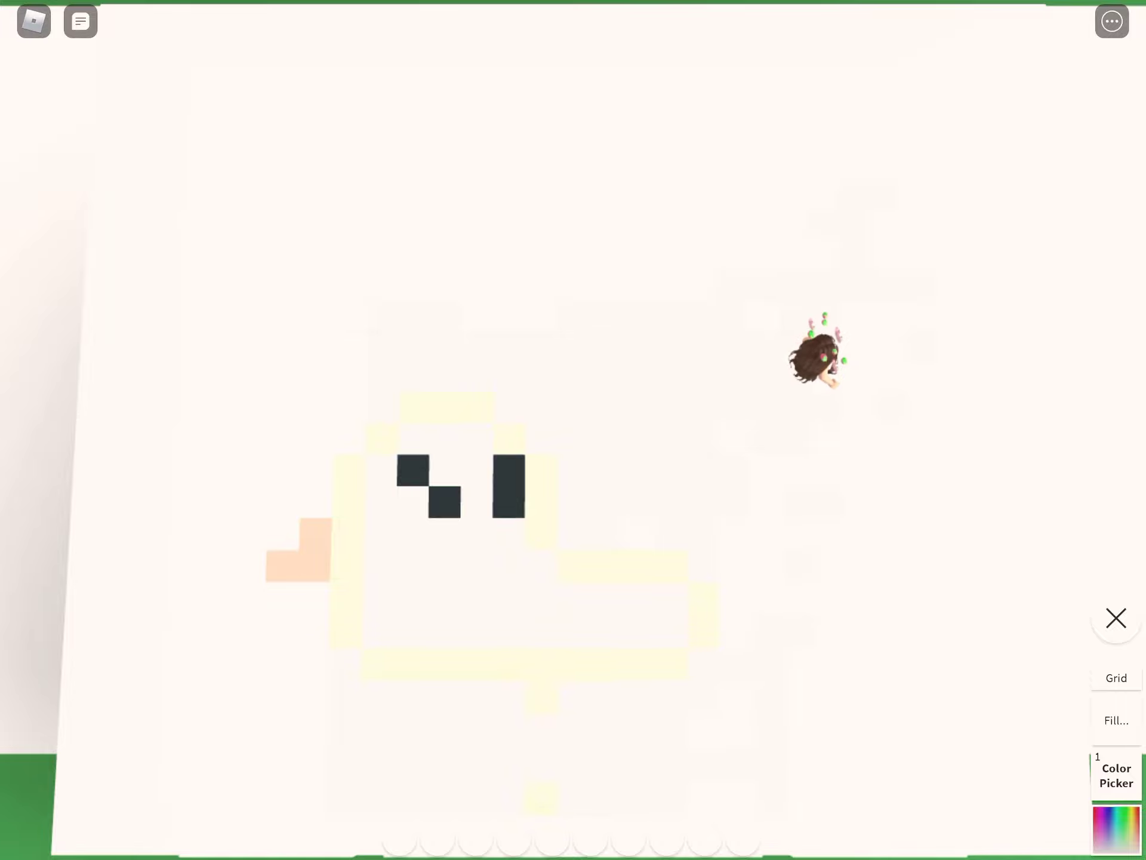
pyautogui.press('1')
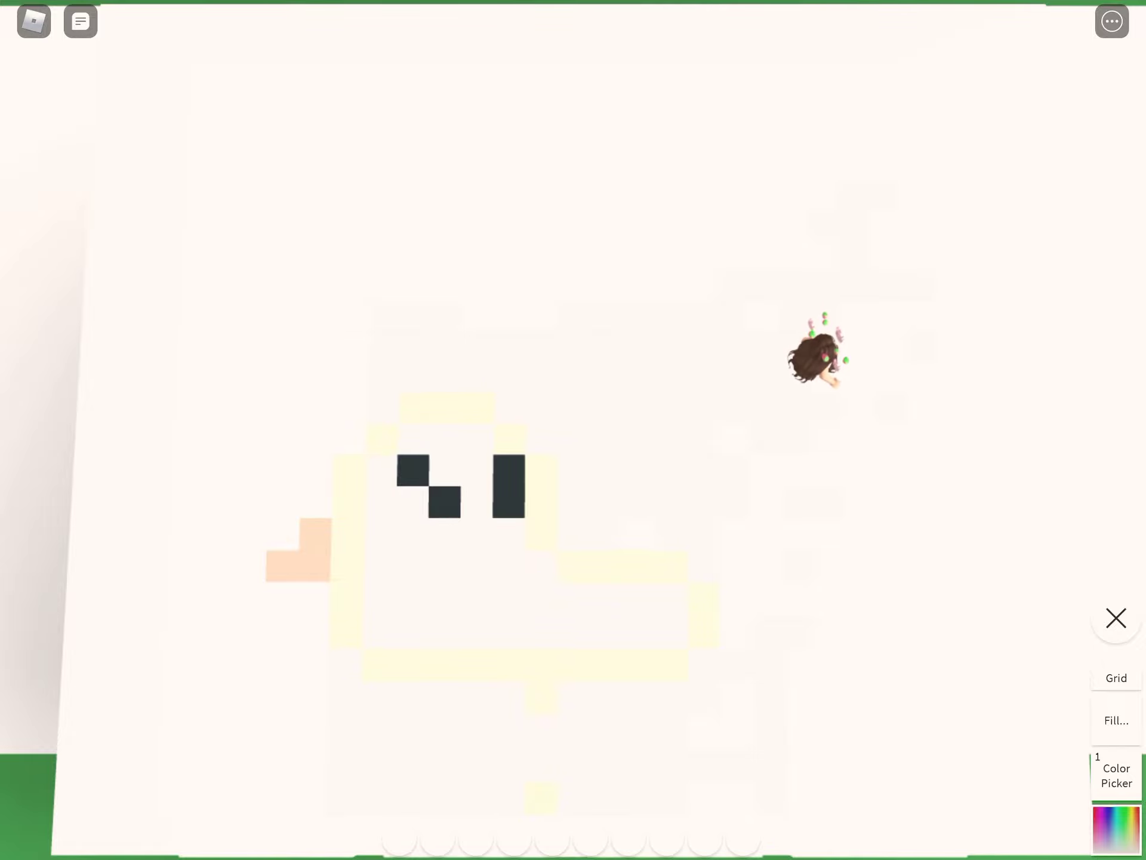
pyautogui.click(509, 487)
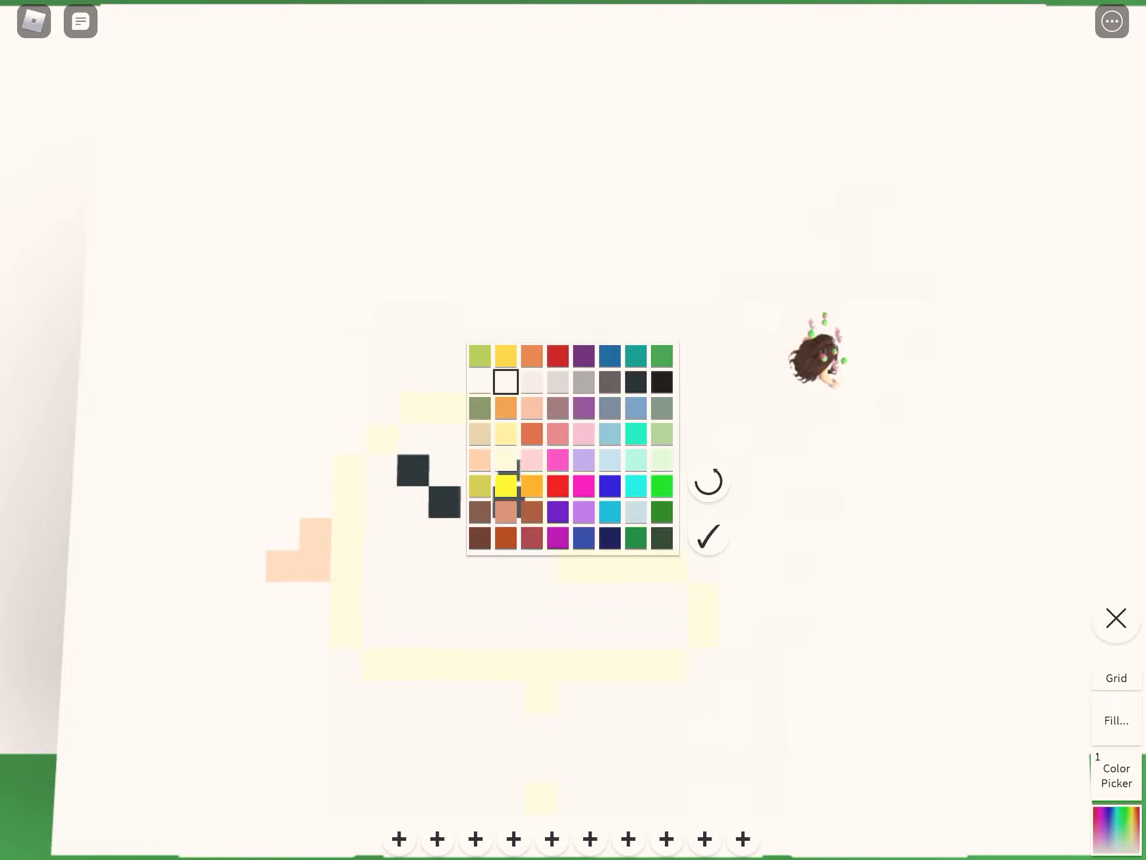
pyautogui.click(708, 536)
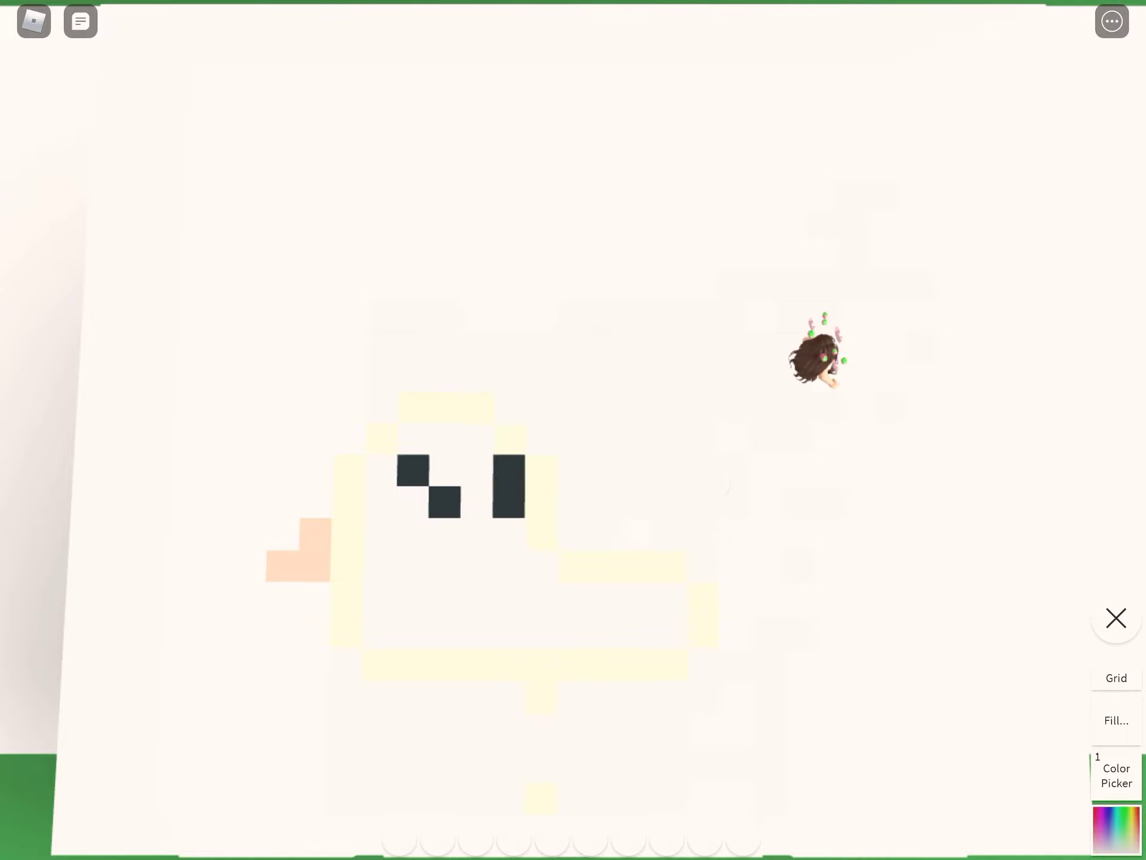
pyautogui.click(507, 470)
pyautogui.click(507, 503)
pyautogui.click(445, 503)
pyautogui.click(413, 470)
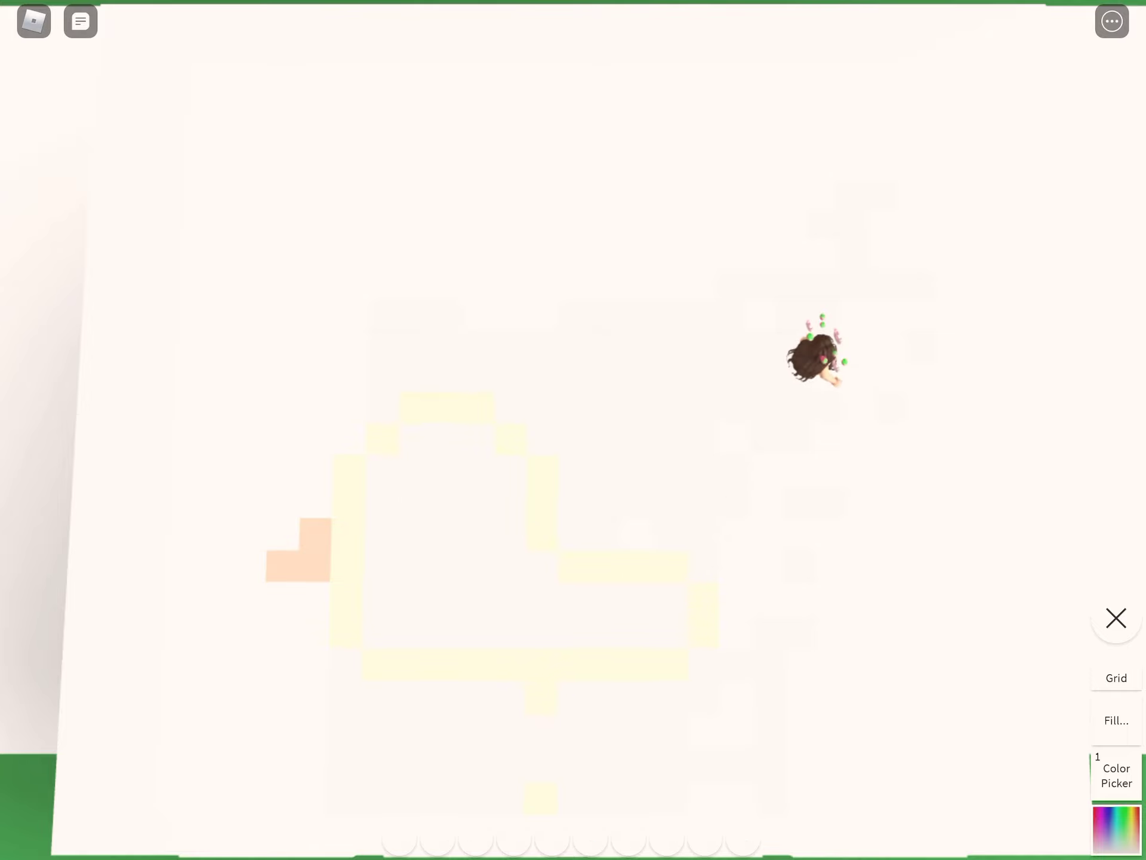
pyautogui.click(1116, 829)
pyautogui.click(636, 382)
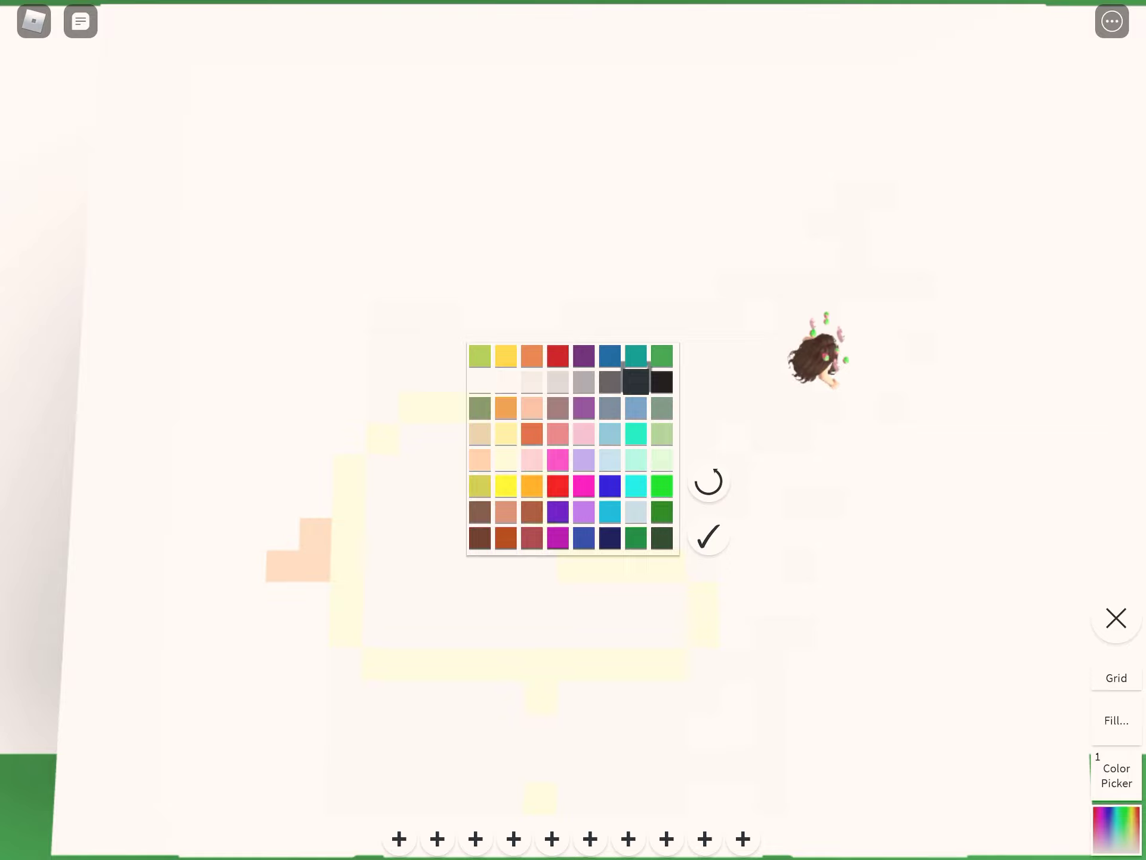
pyautogui.click(709, 537)
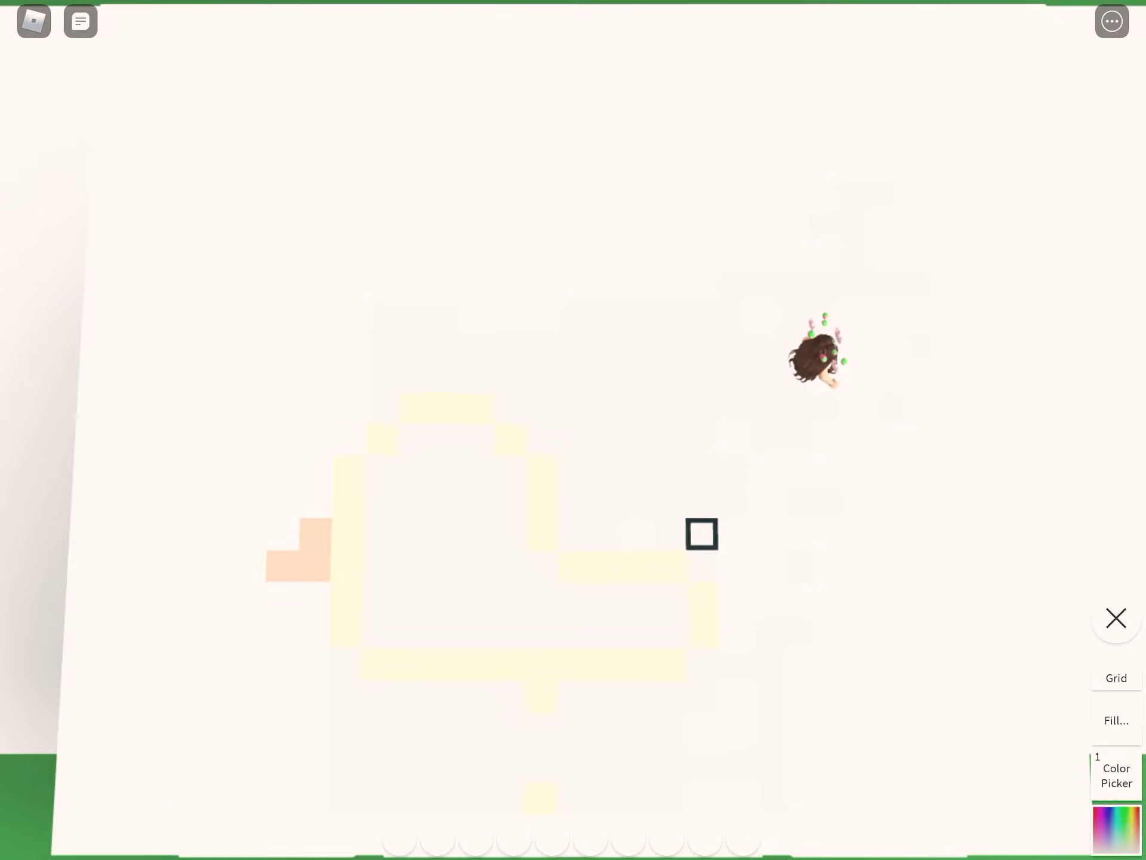
pyautogui.click(413, 470)
pyautogui.click(476, 471)
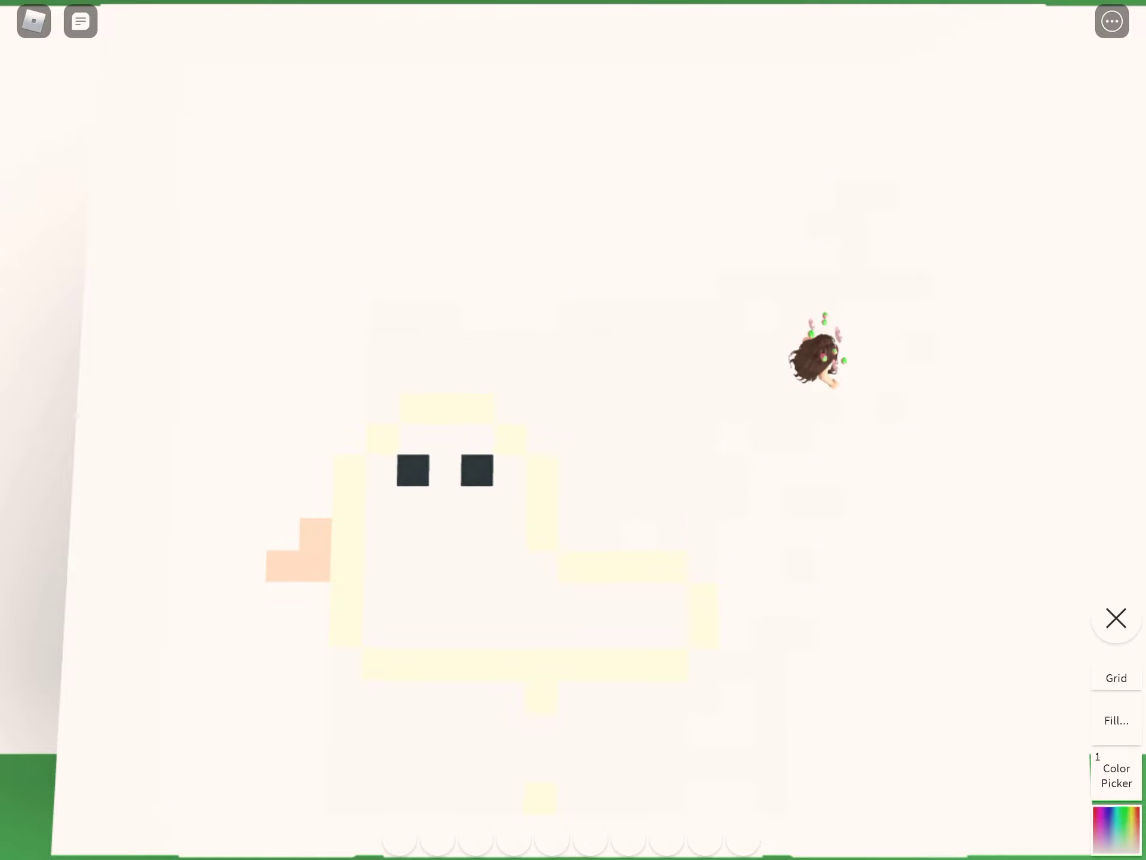
pyautogui.click(477, 471)
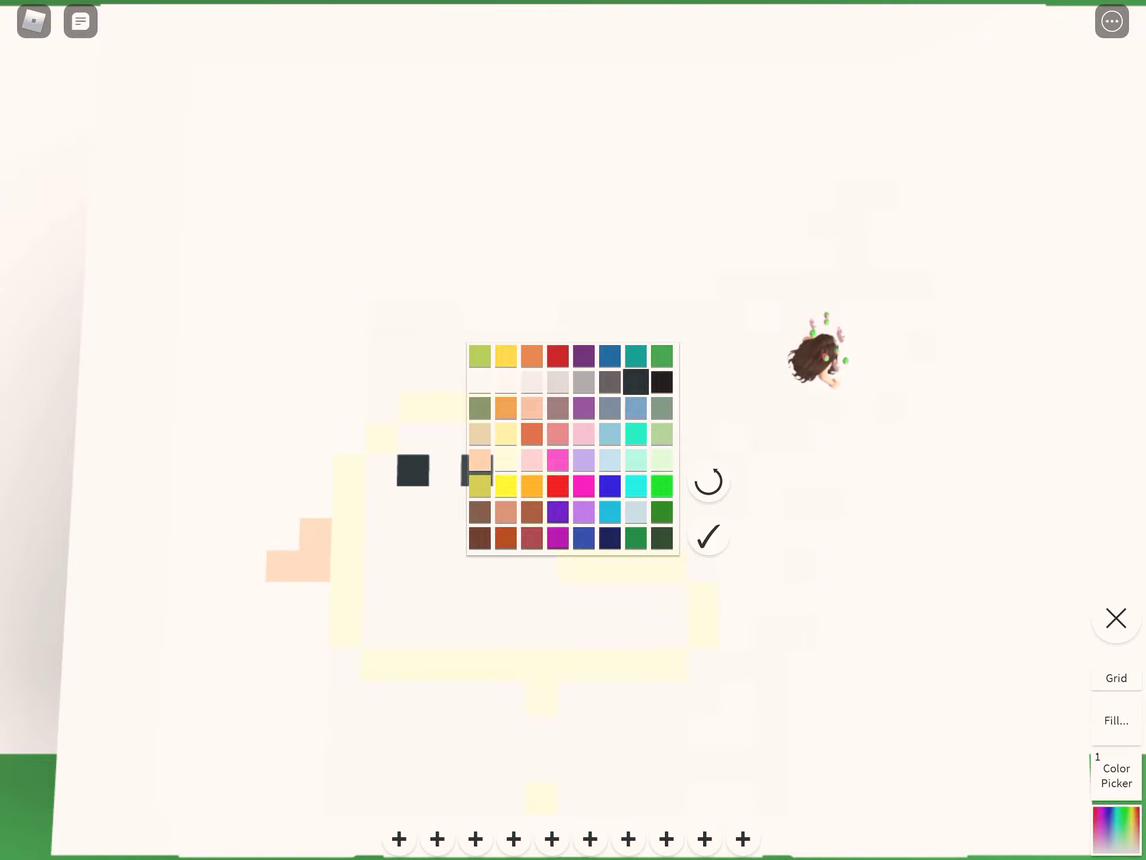
pyautogui.click(609, 458)
pyautogui.click(734, 534)
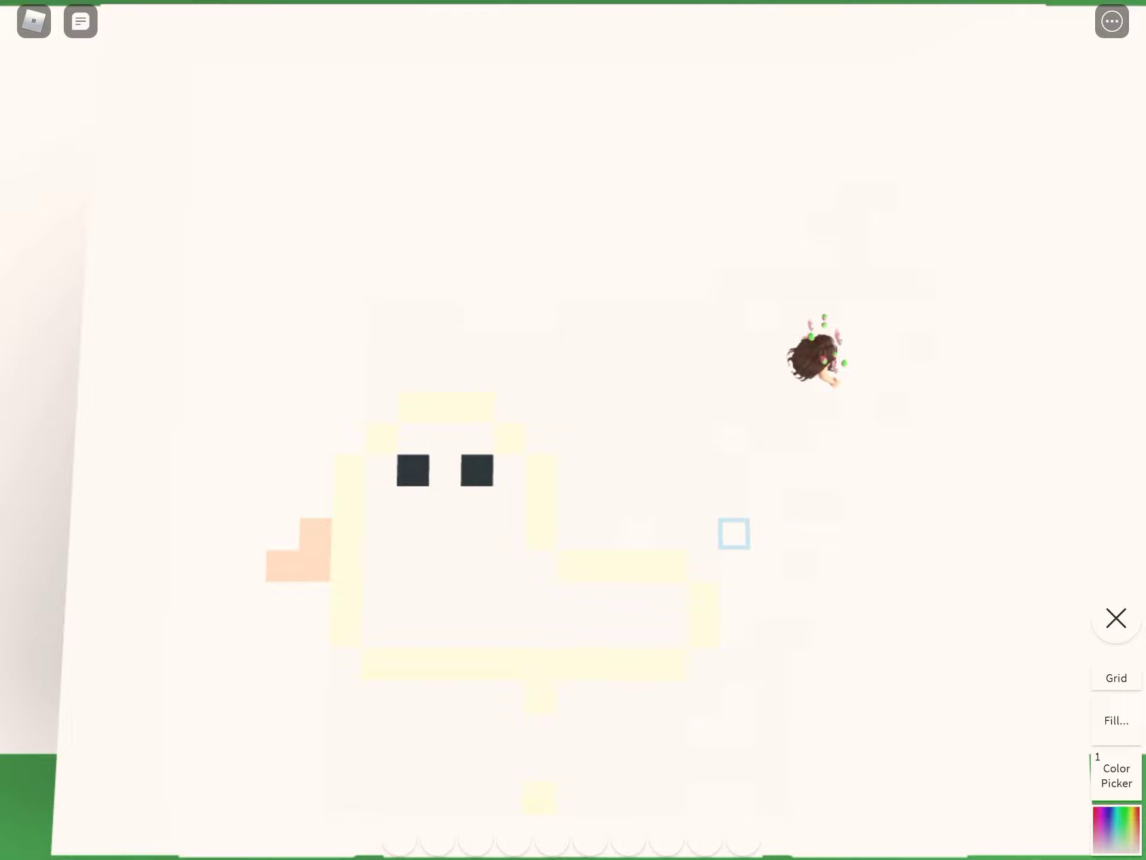
pyautogui.click(476, 501)
pyautogui.click(413, 502)
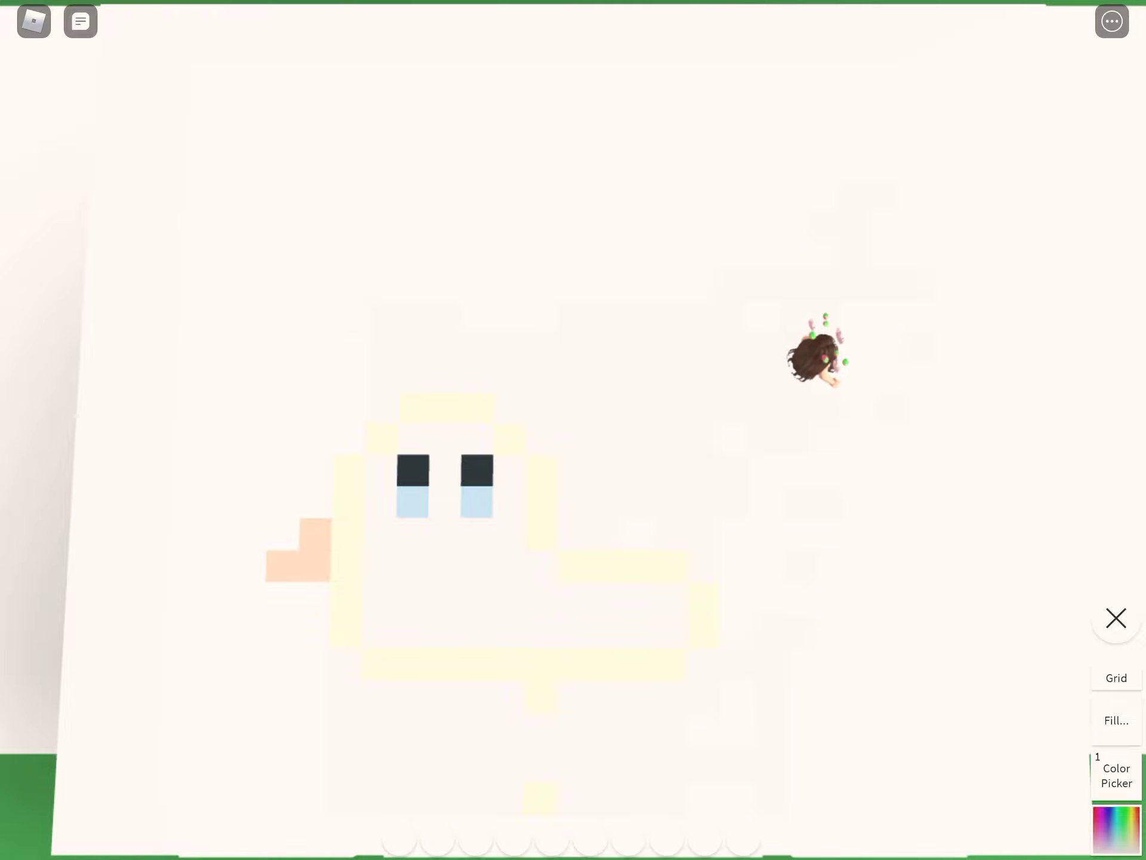
pyautogui.click(476, 470)
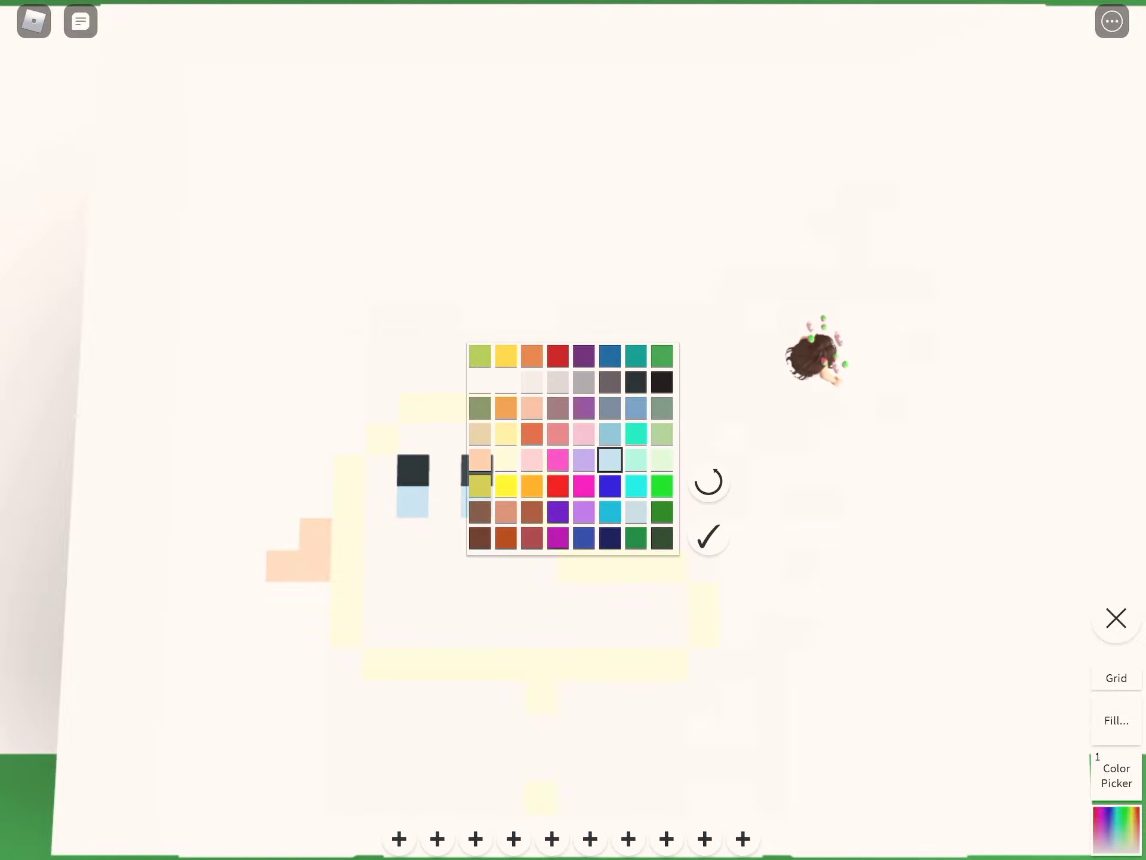
pyautogui.click(708, 481)
pyautogui.click(477, 470)
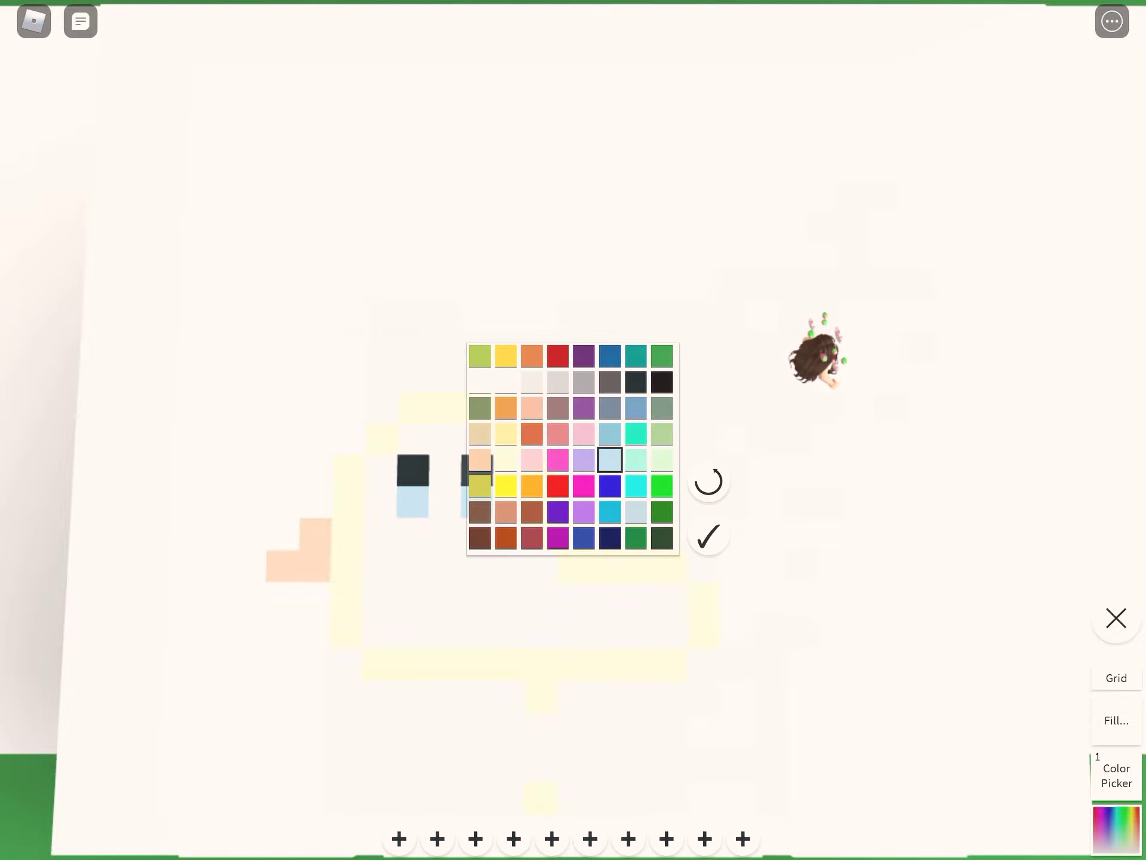
pyautogui.click(505, 382)
pyautogui.click(709, 537)
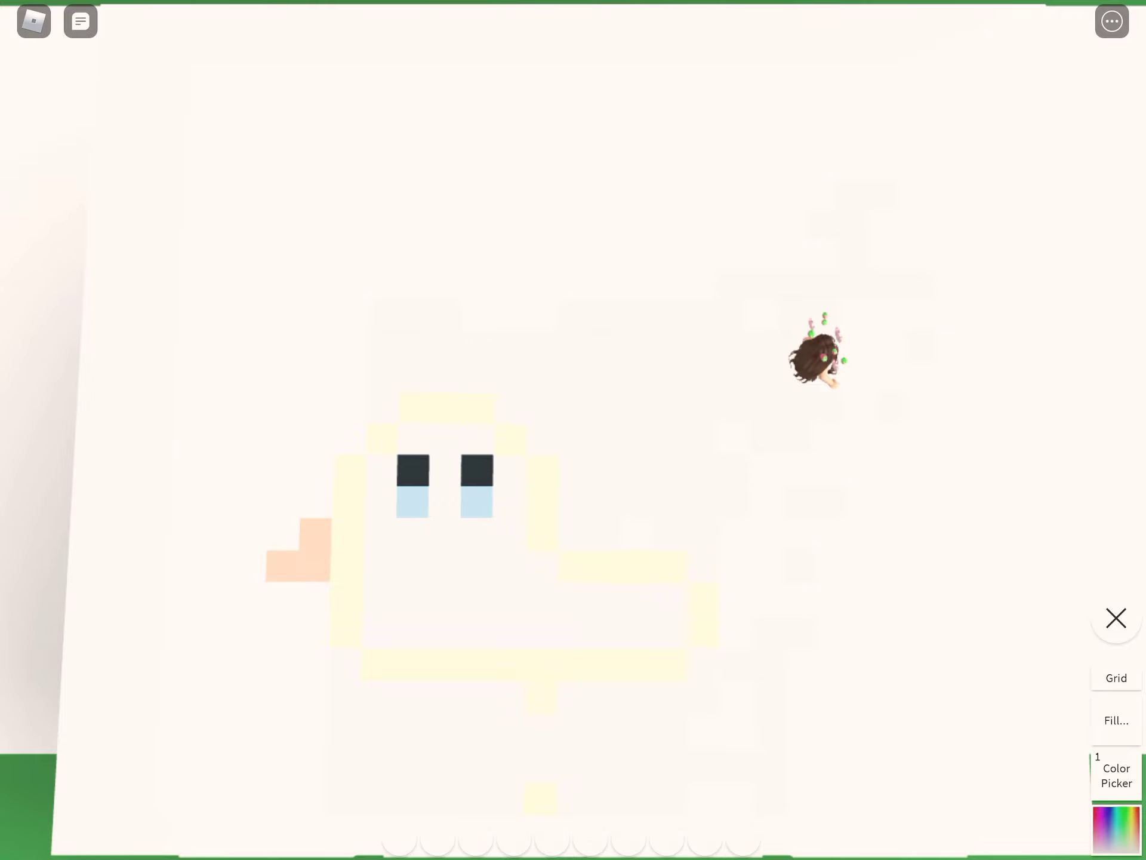
pyautogui.click(477, 470)
pyautogui.click(477, 502)
pyautogui.click(412, 470)
# Step: Paint the eye's two dark slate pixels on the duck's head
pyautogui.click(413, 502)
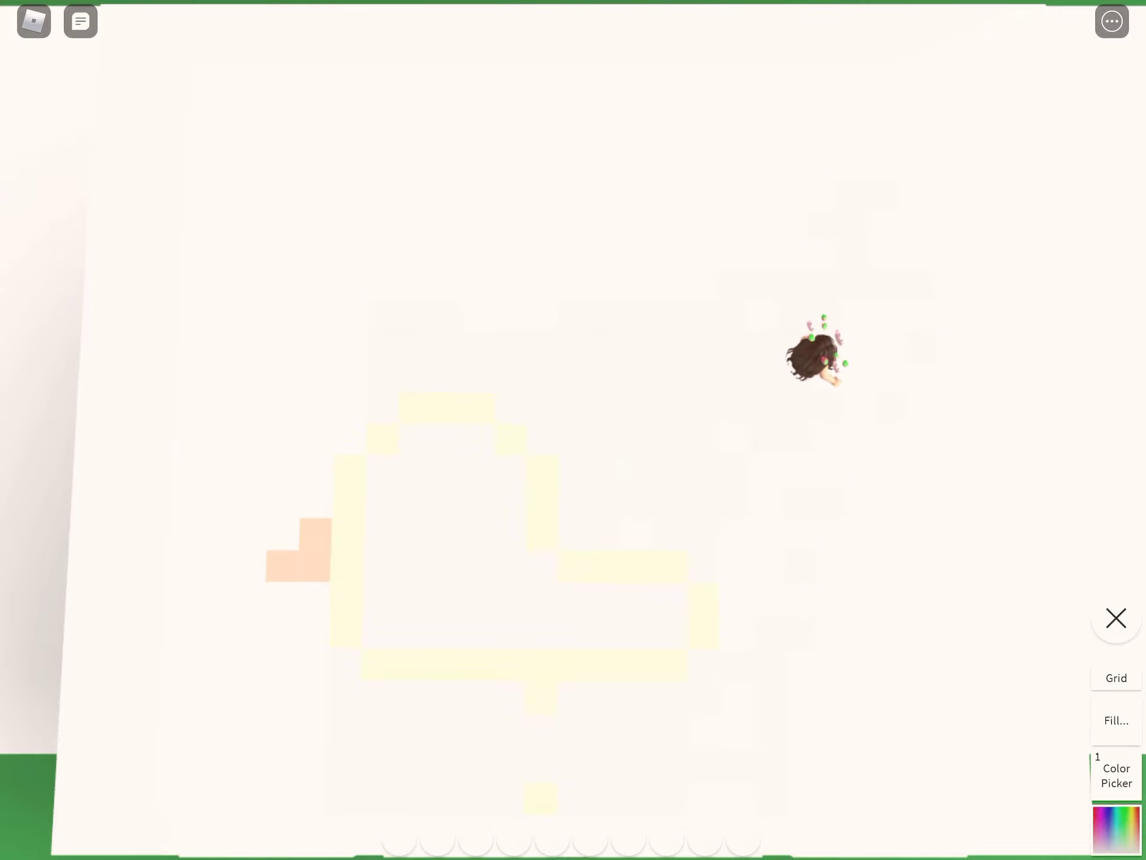
pyautogui.click(1117, 829)
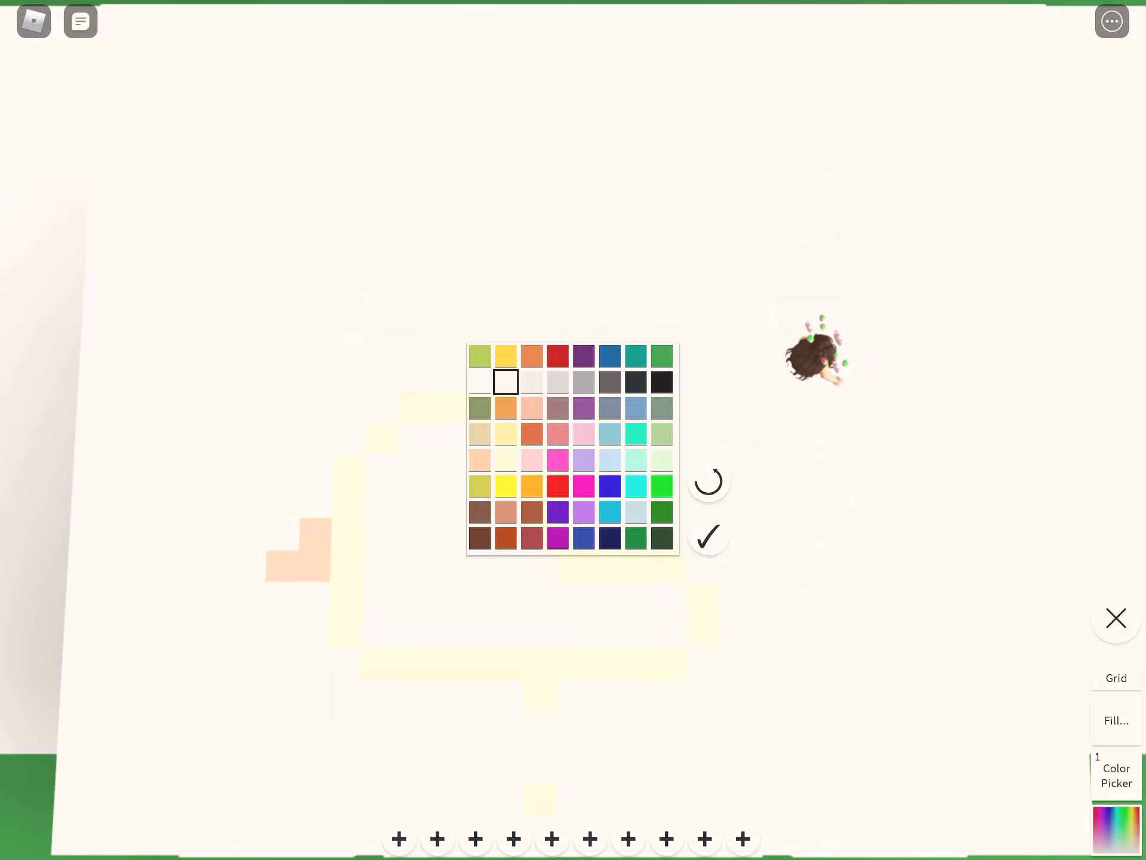
pyautogui.click(636, 383)
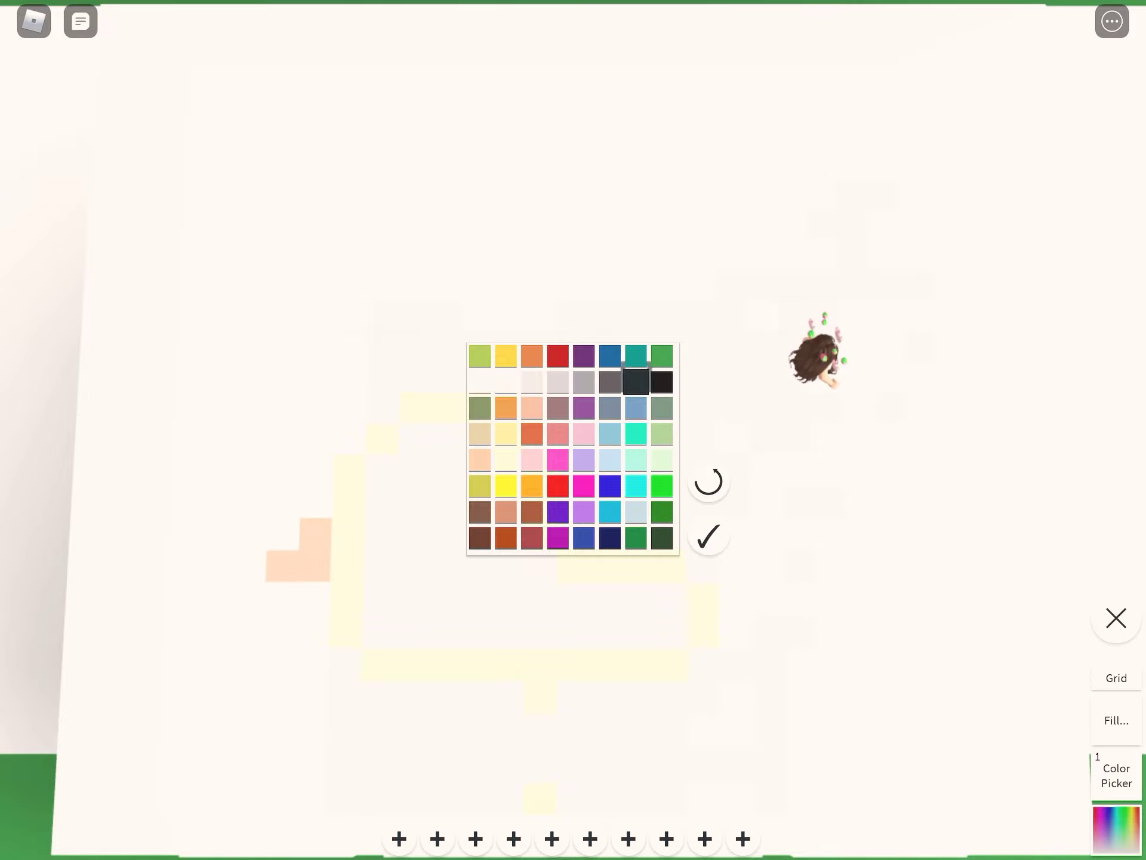
pyautogui.click(708, 536)
pyautogui.click(413, 470)
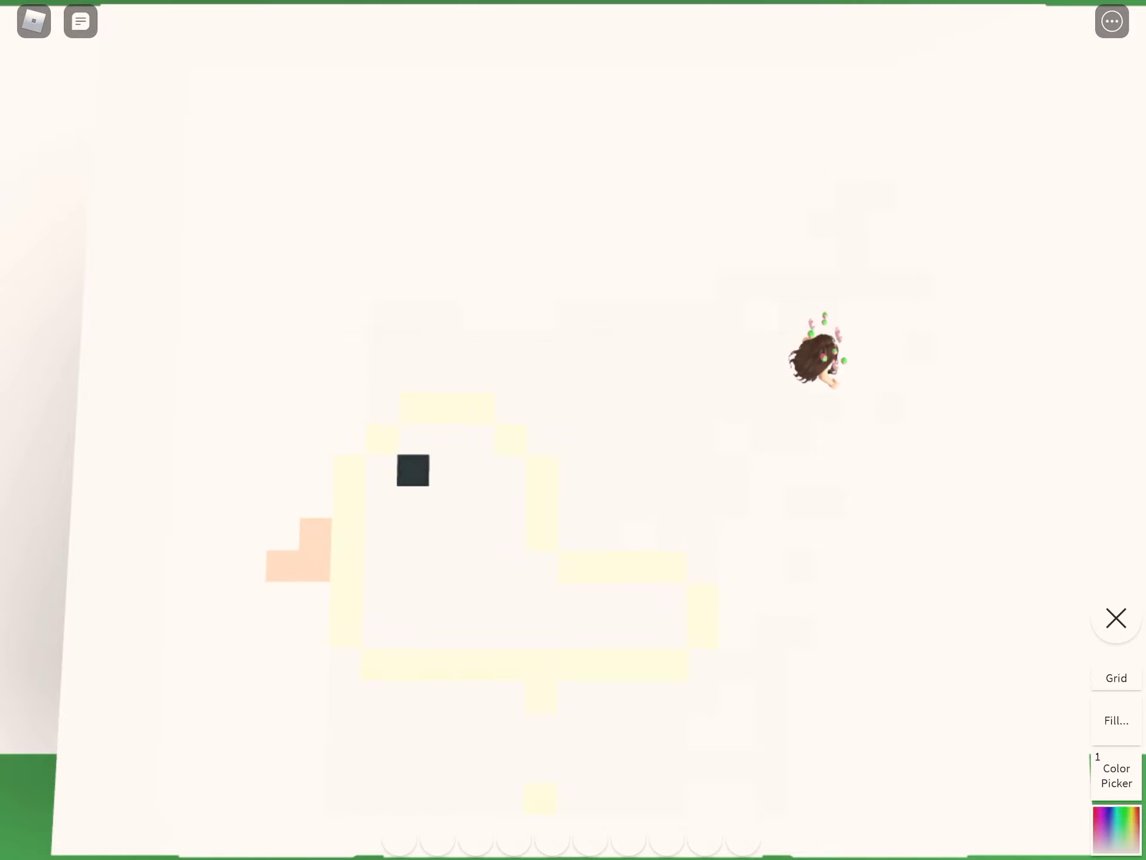
pyautogui.click(1117, 828)
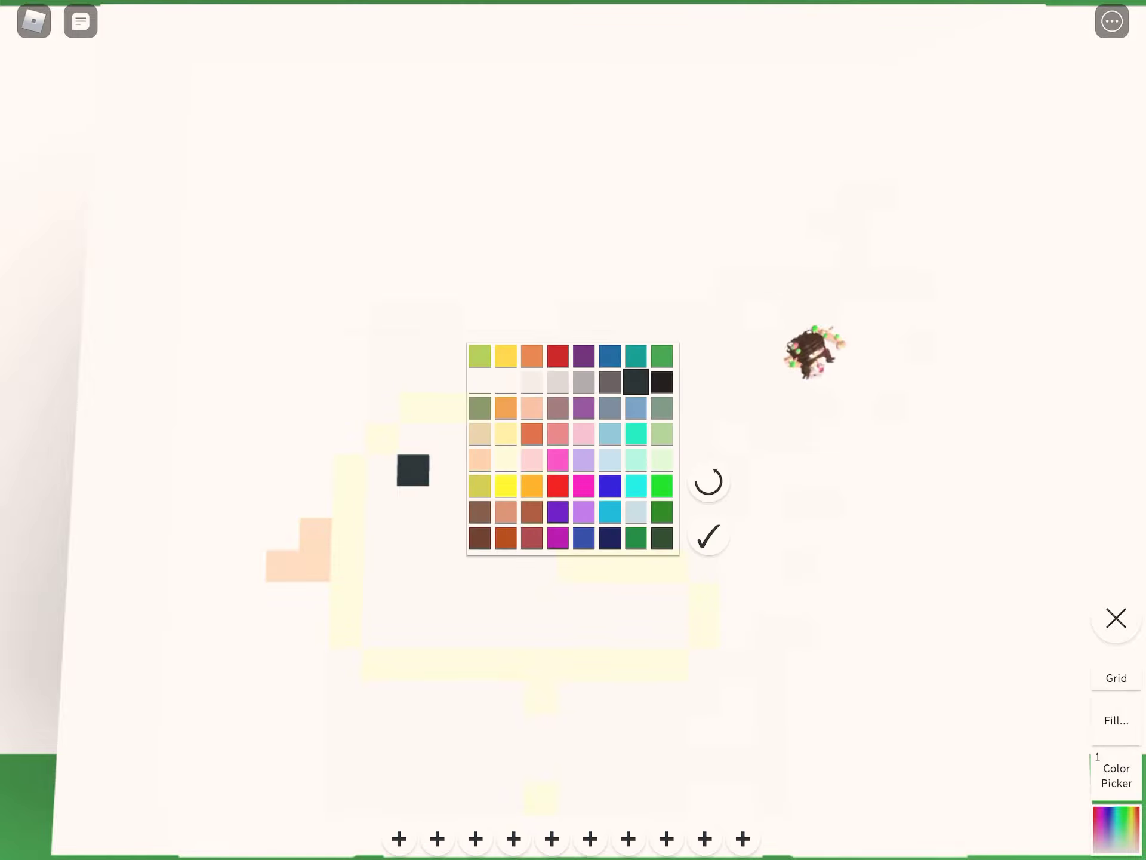
pyautogui.click(707, 537)
pyautogui.click(445, 502)
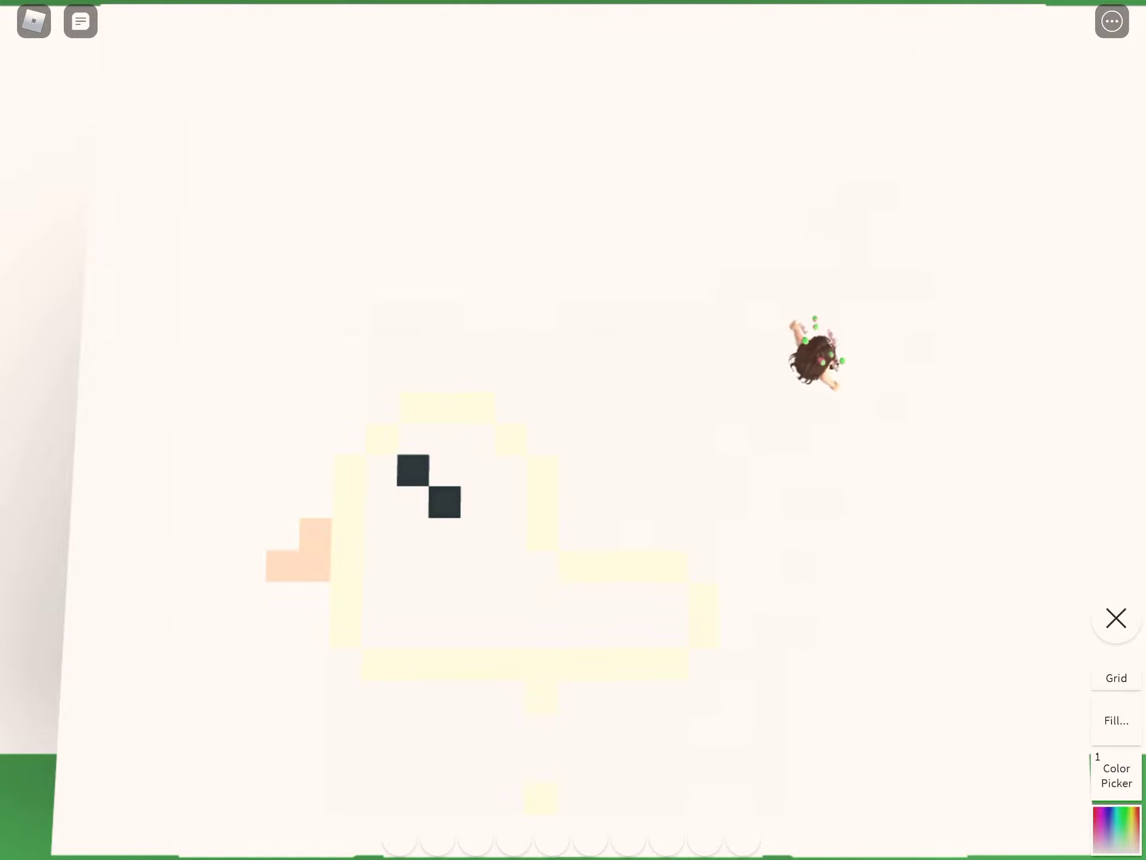
# Step: Paint the eye's two light-blue squares, then switch the colour to pale cream
pyautogui.click(1117, 828)
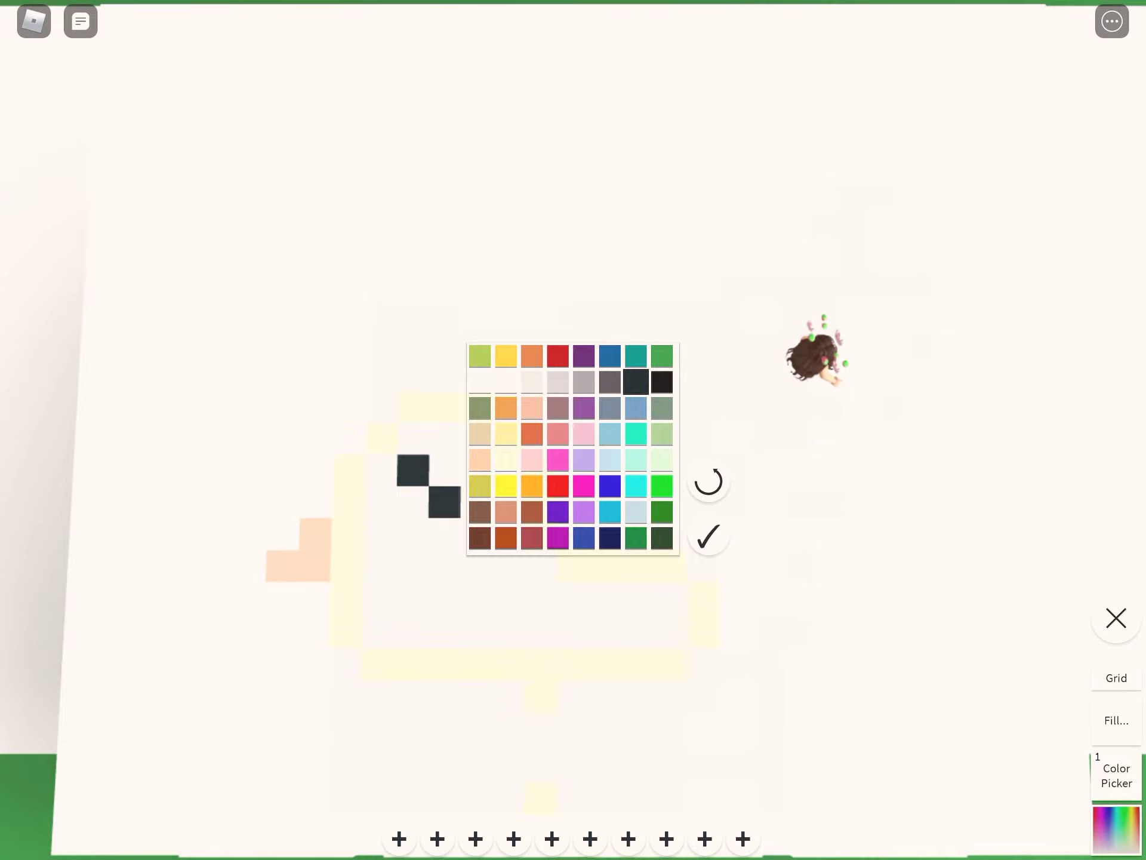
pyautogui.click(610, 460)
pyautogui.click(708, 536)
pyautogui.click(445, 470)
pyautogui.click(413, 502)
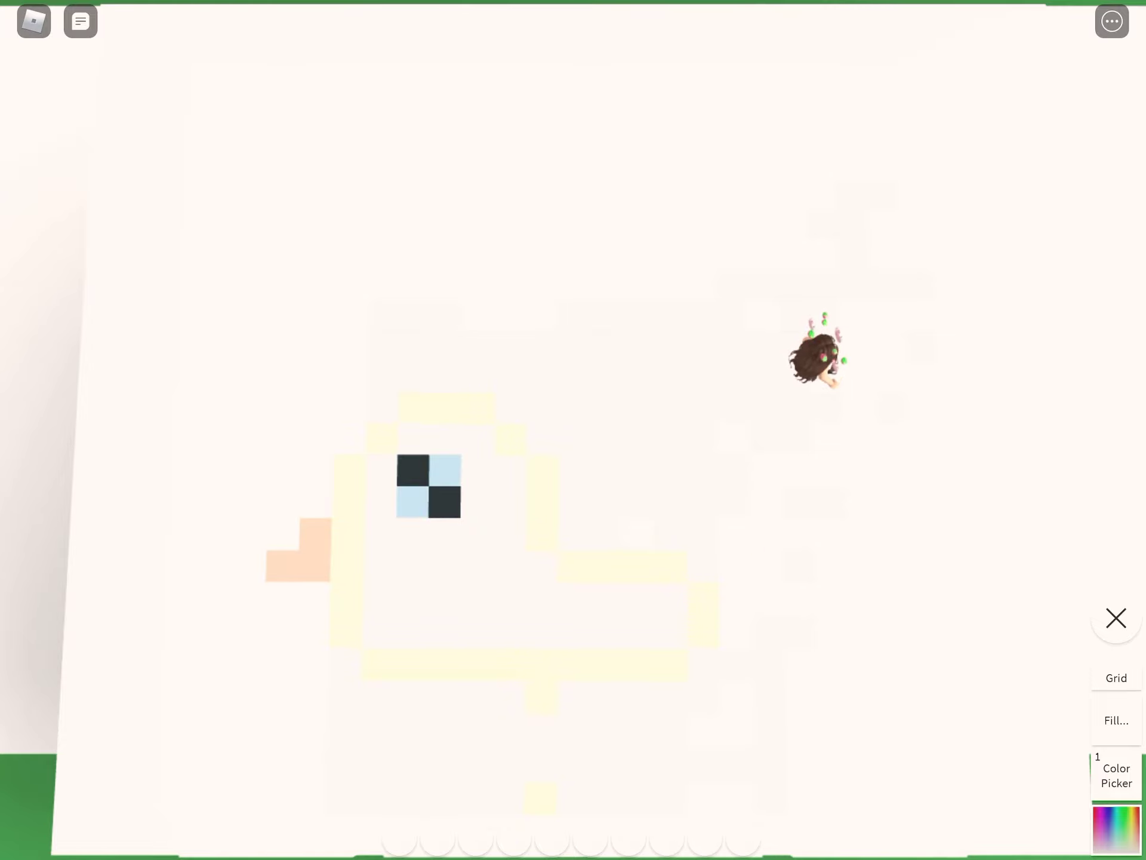
pyautogui.click(1118, 829)
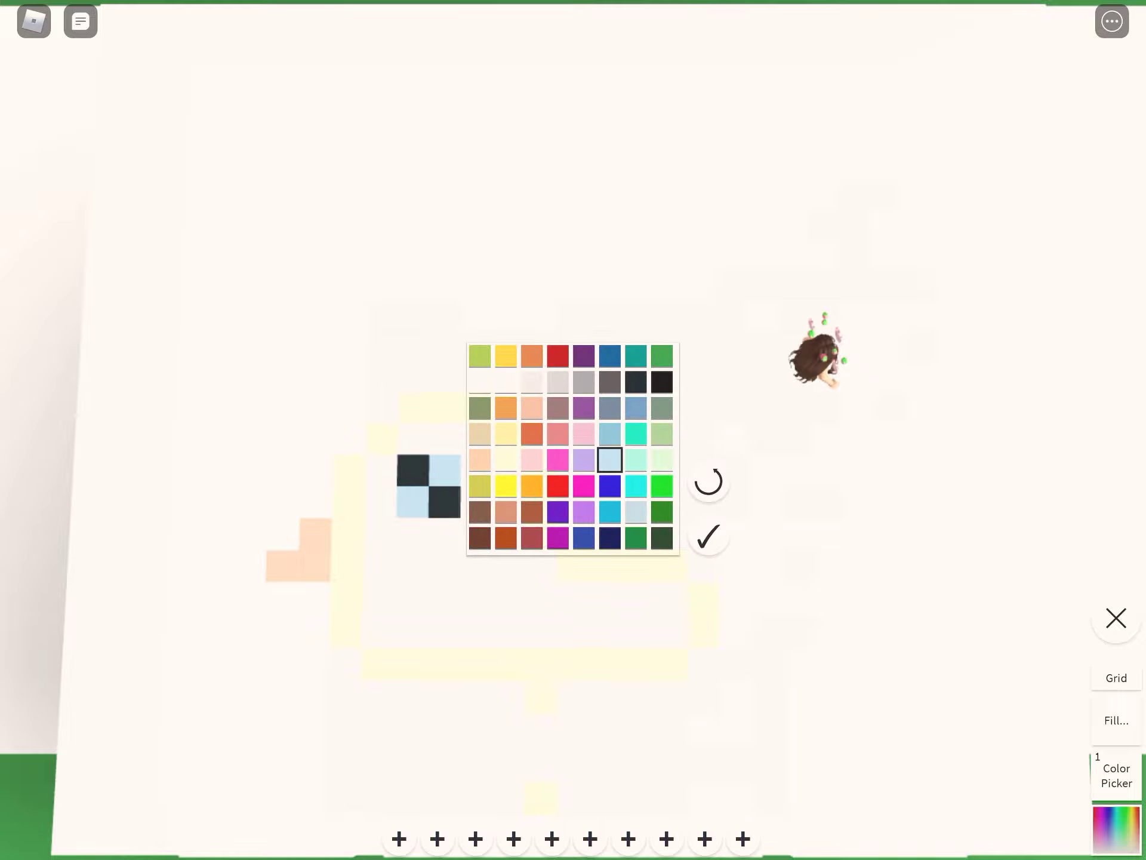
pyautogui.click(506, 382)
pyautogui.click(707, 537)
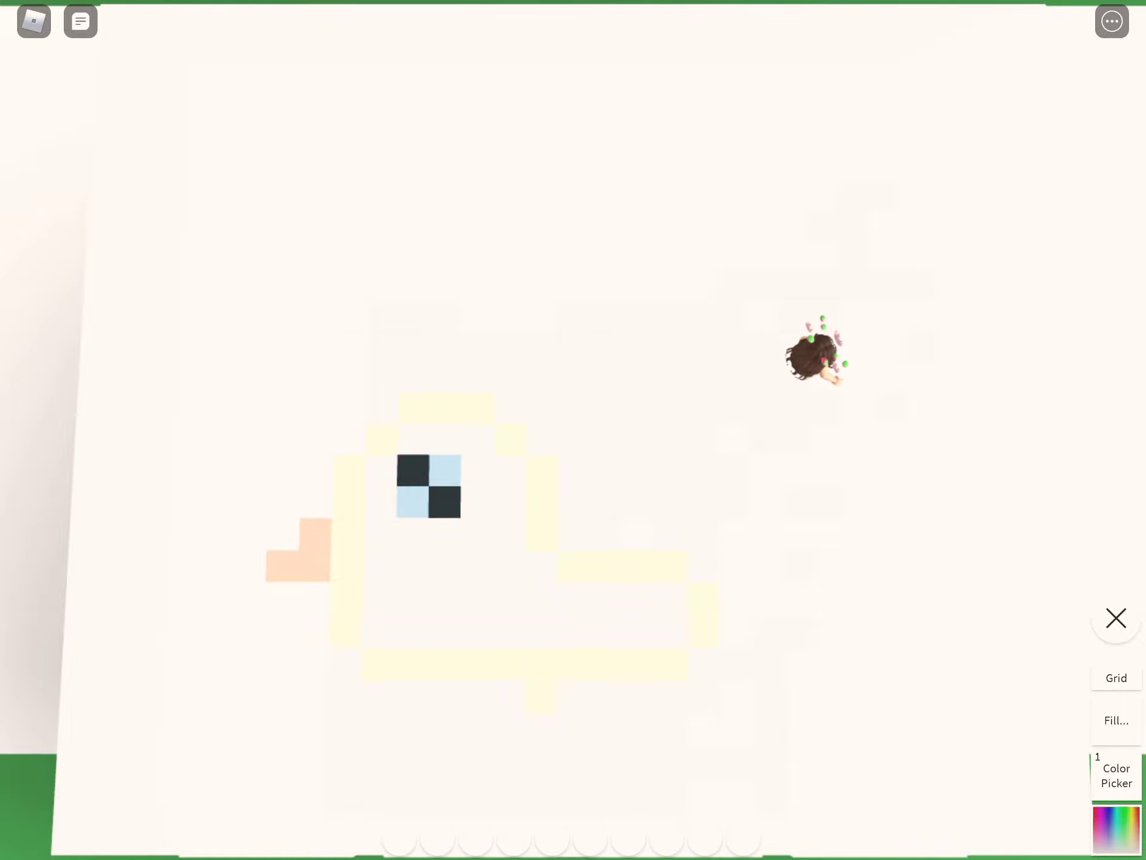
# Step: Paint a three-pixel peach V-shaped wing on the duck's body
pyautogui.click(1117, 828)
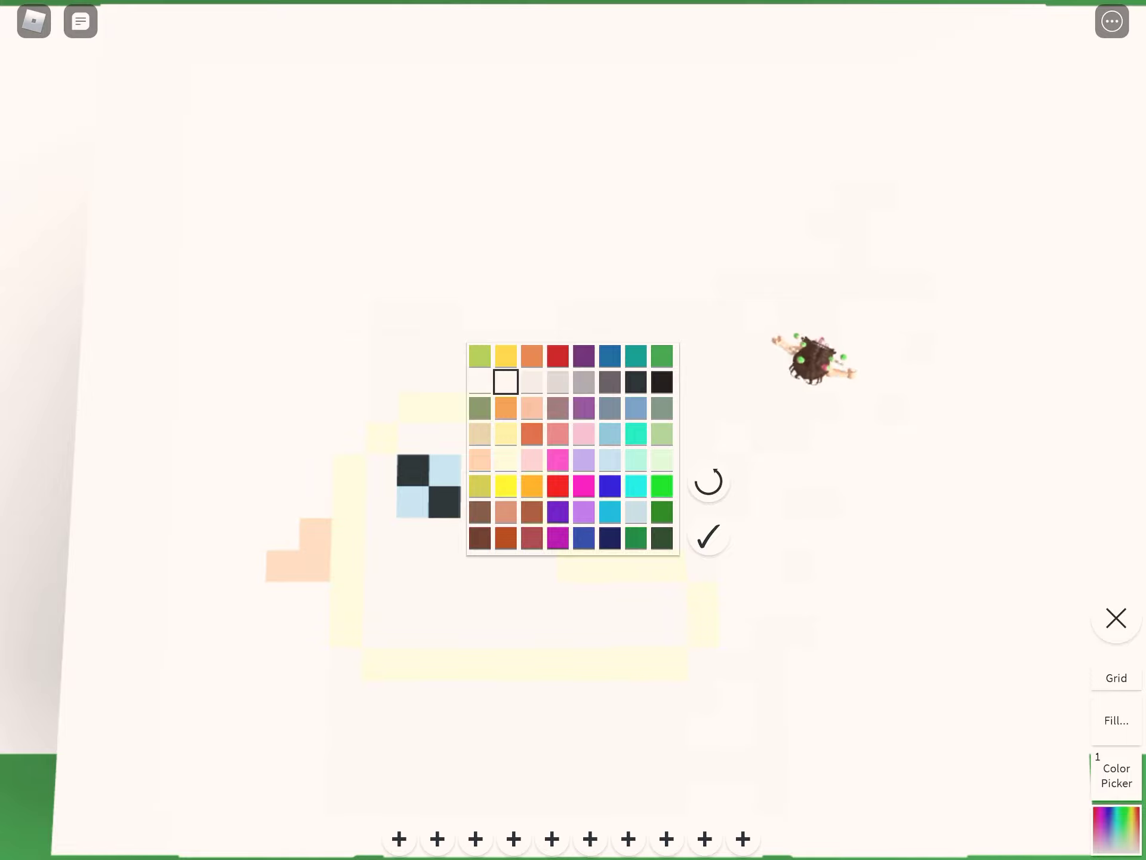
pyautogui.click(480, 460)
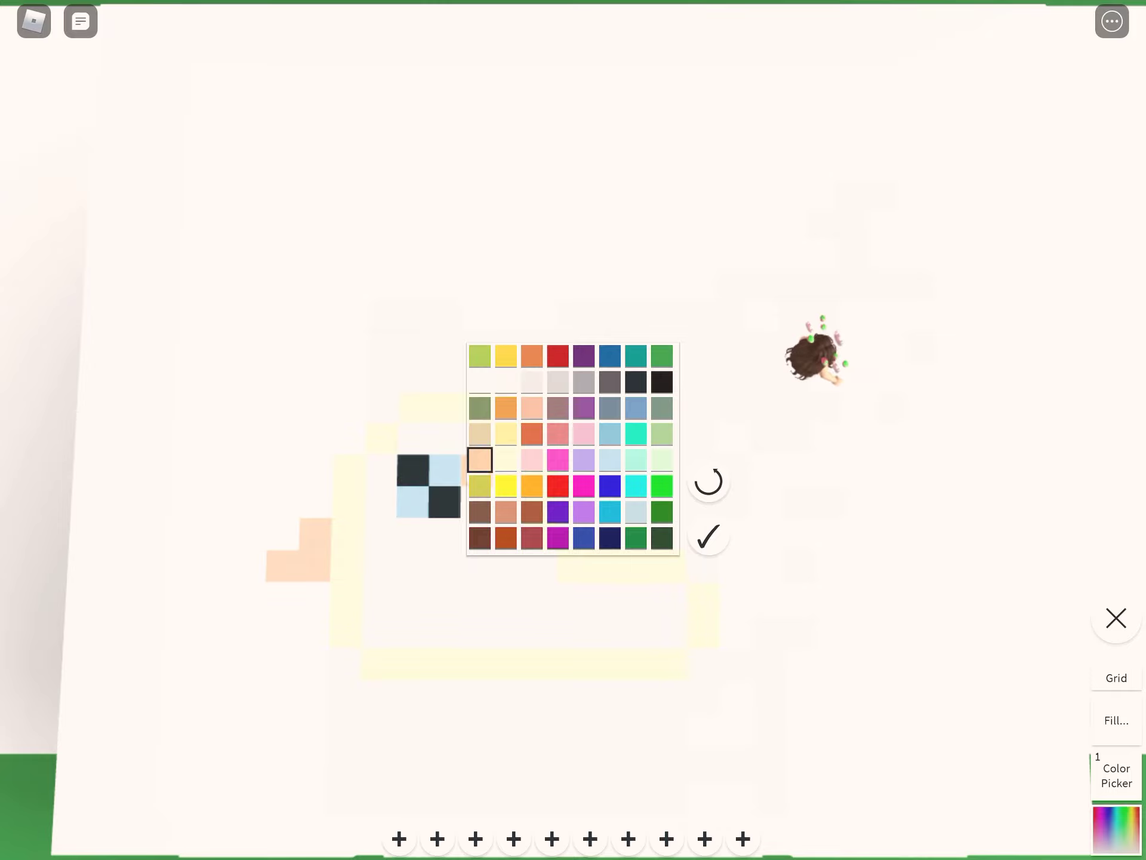
pyautogui.click(708, 537)
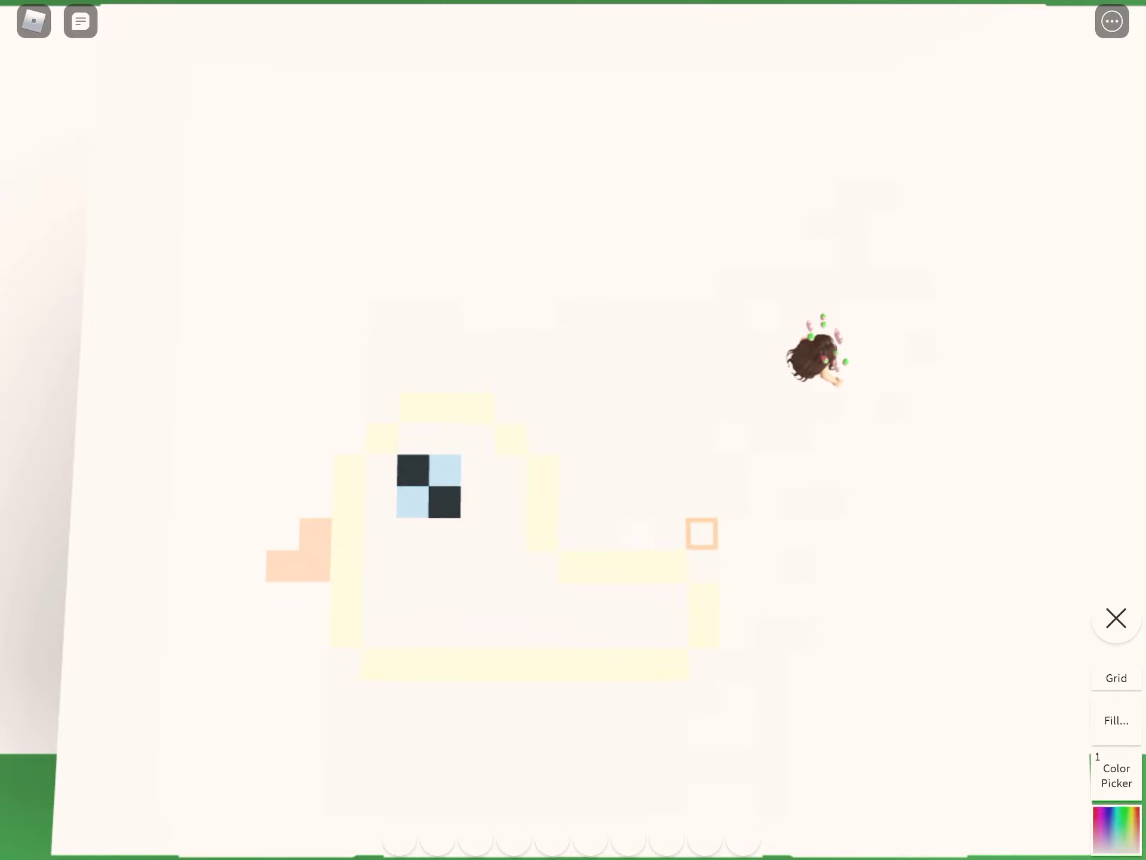
pyautogui.click(476, 599)
pyautogui.click(508, 631)
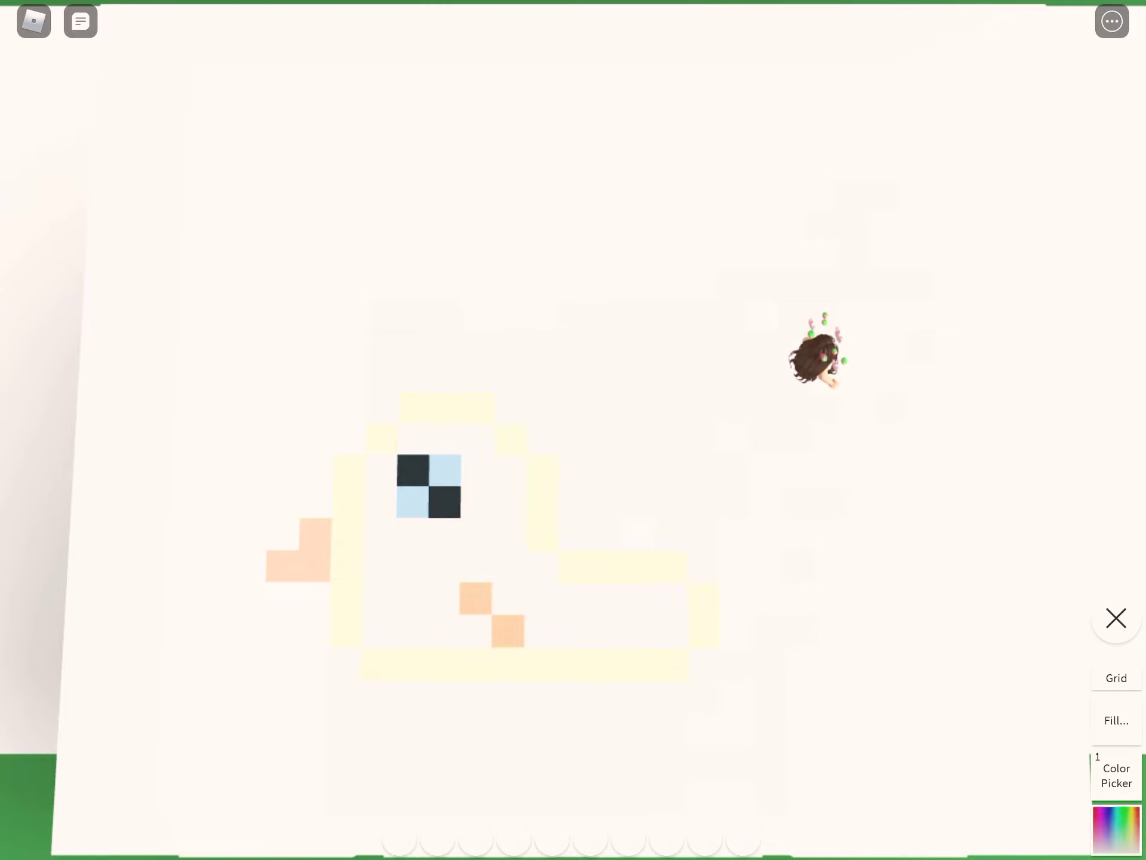
pyautogui.click(573, 599)
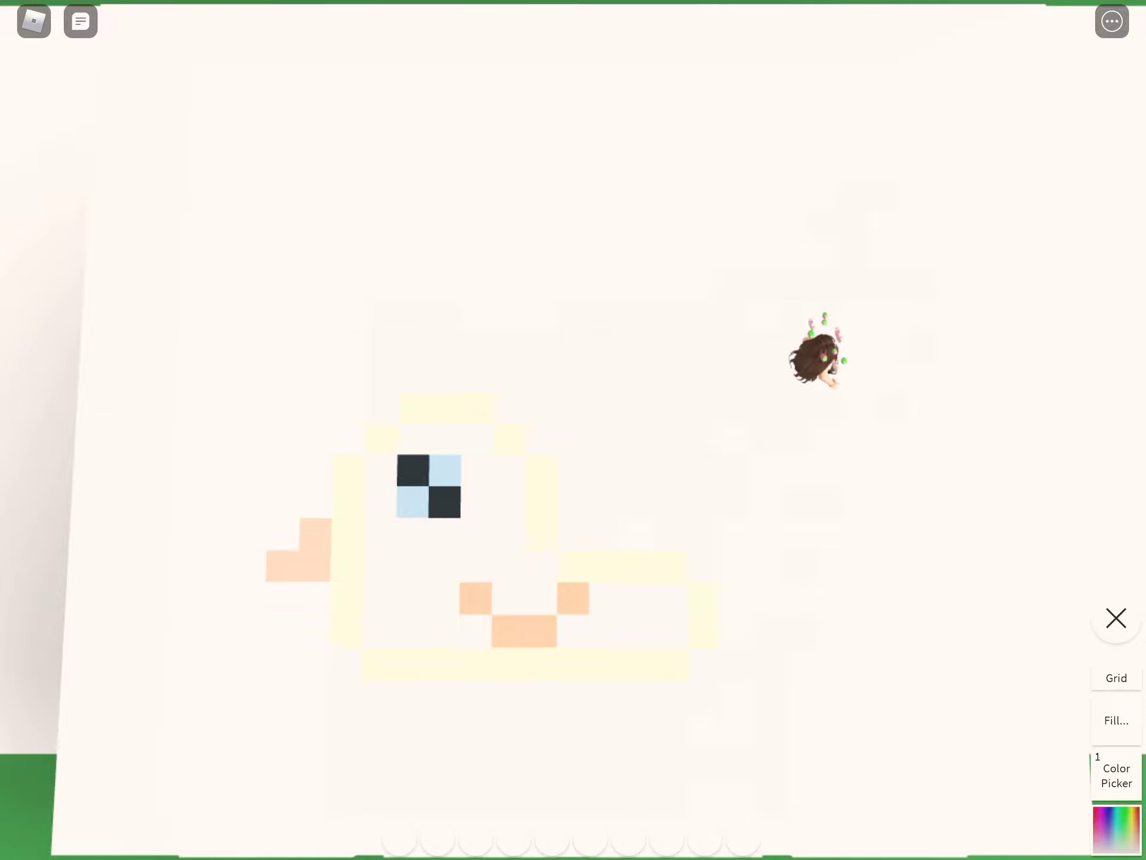
# Step: Switch the paint colour back to pale cream
pyautogui.press('1')
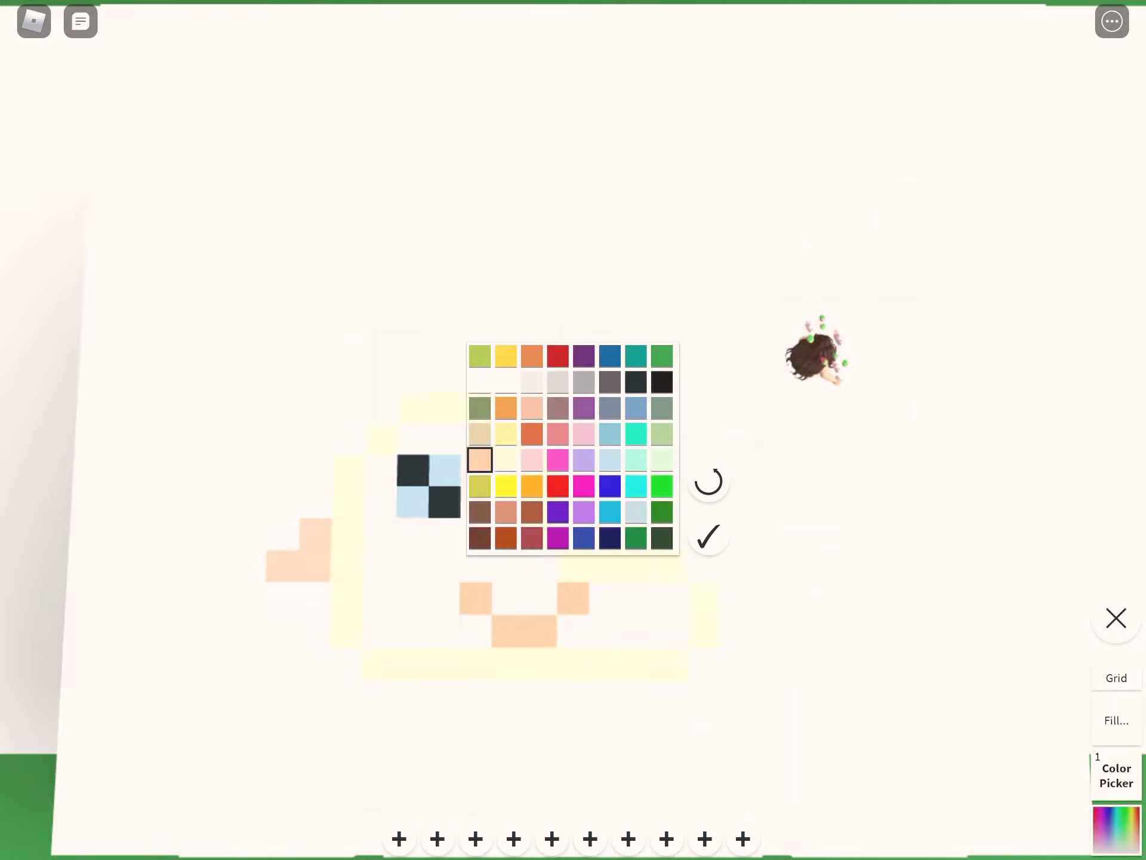
pyautogui.click(506, 459)
pyautogui.click(709, 537)
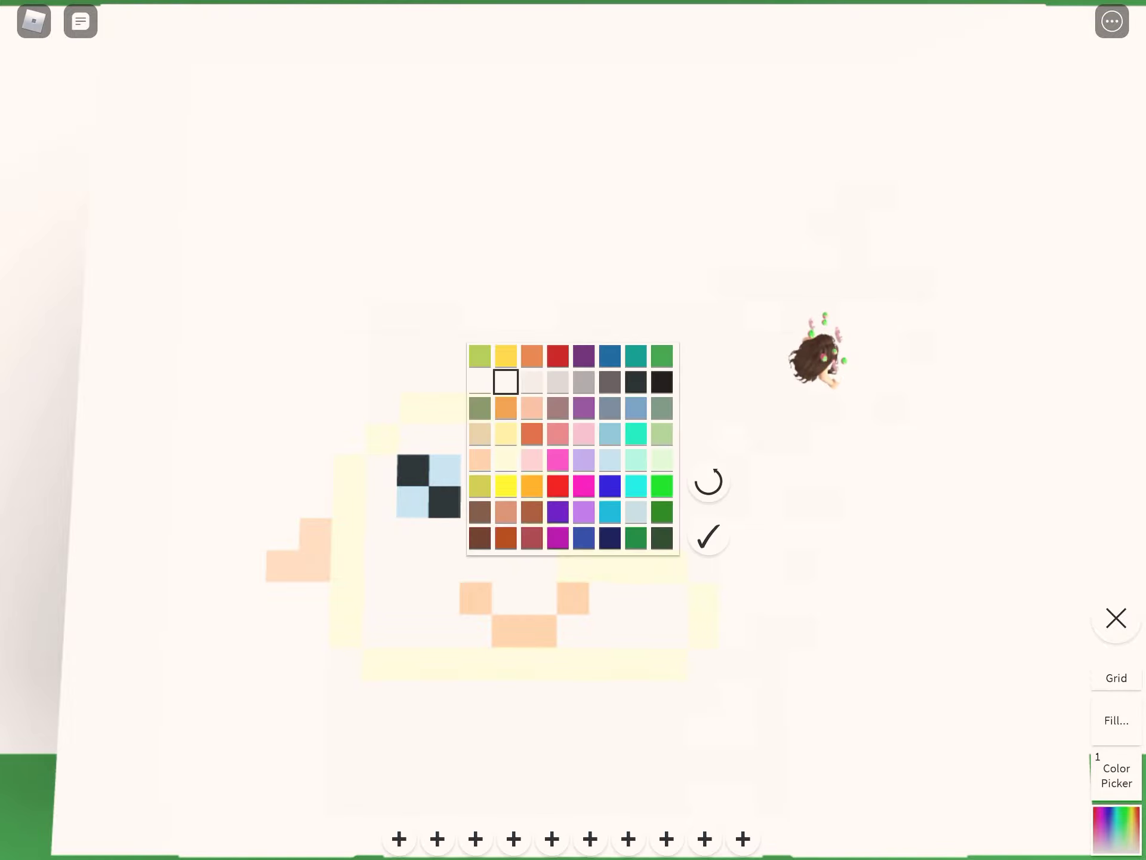
pyautogui.click(506, 459)
pyautogui.click(708, 537)
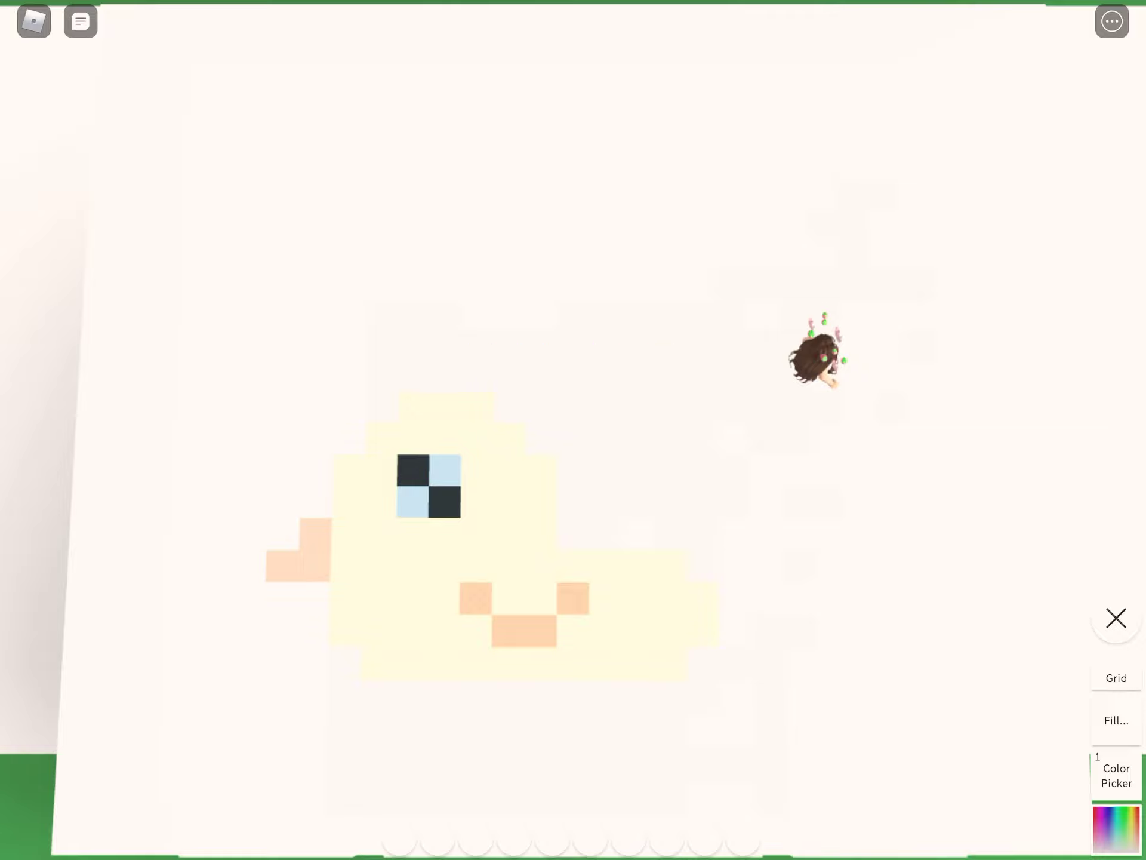
# Step: Draw the right peach leg ending in a cross-shaped foot
pyautogui.click(480, 459)
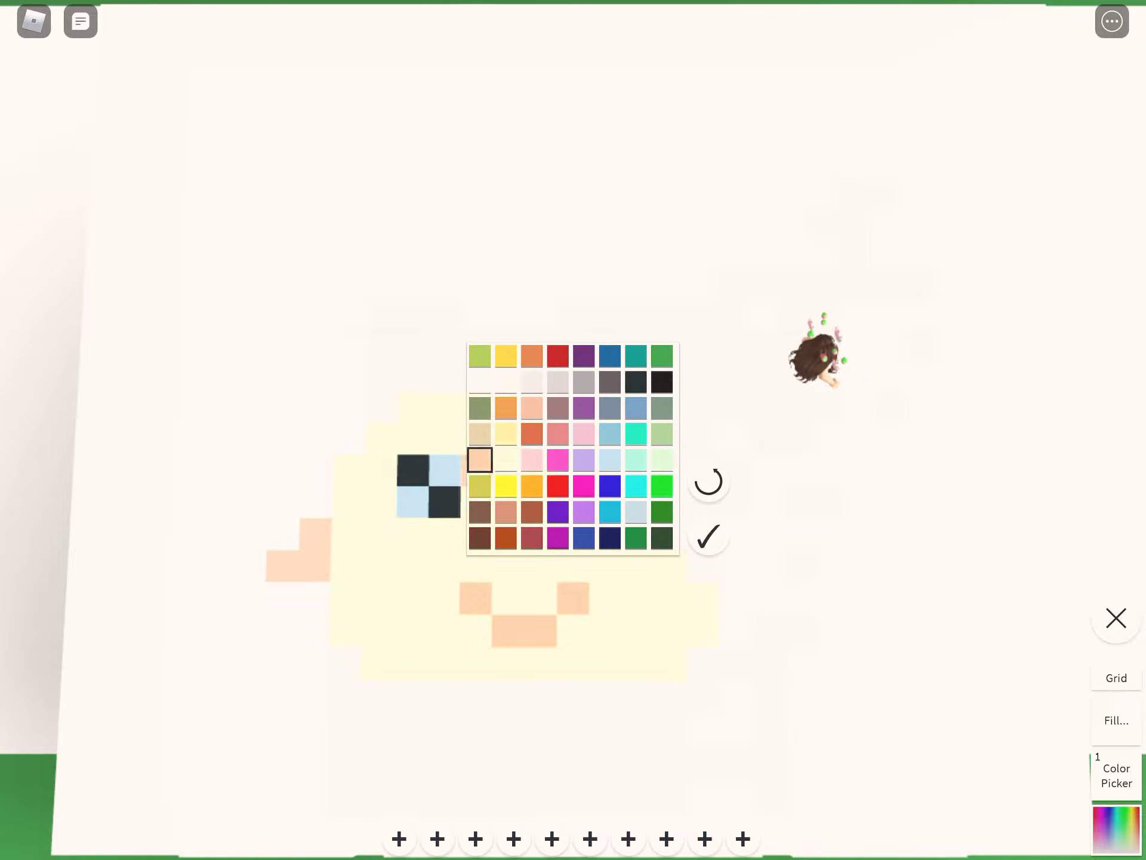
pyautogui.click(708, 537)
pyautogui.click(574, 696)
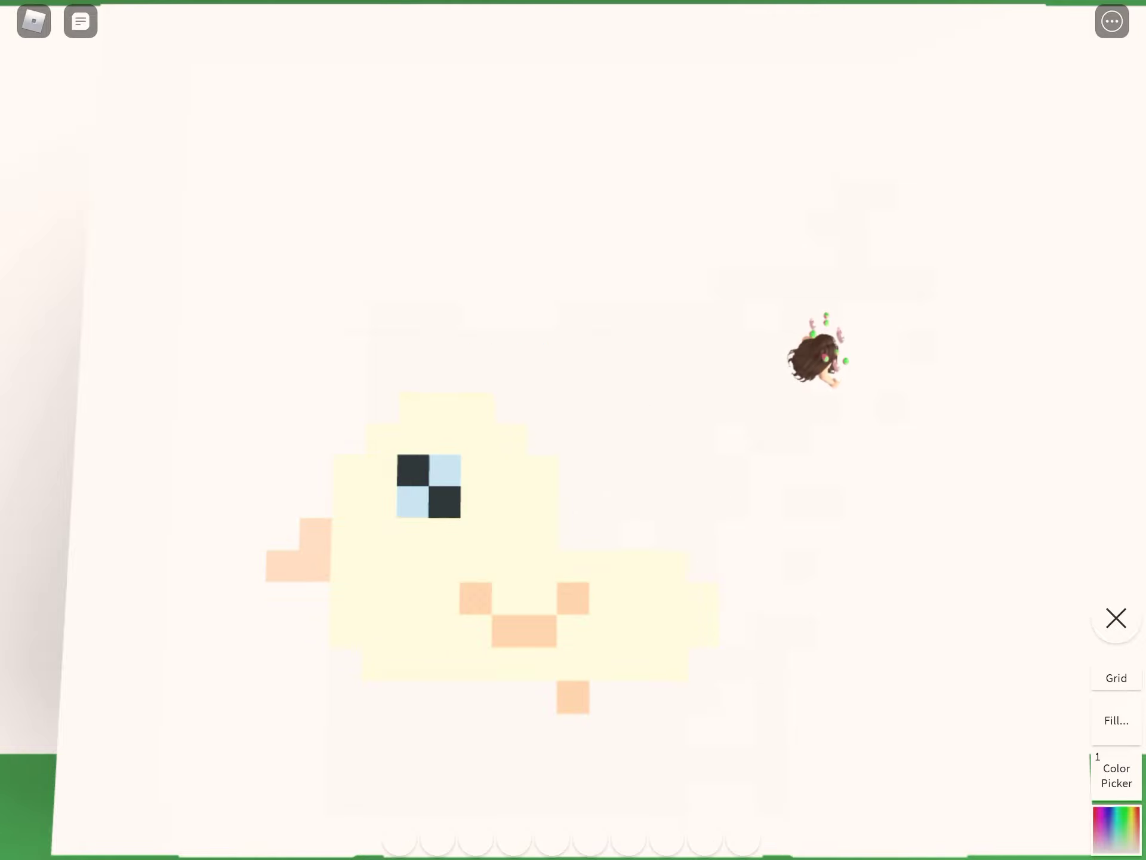
pyautogui.click(574, 729)
pyautogui.click(540, 764)
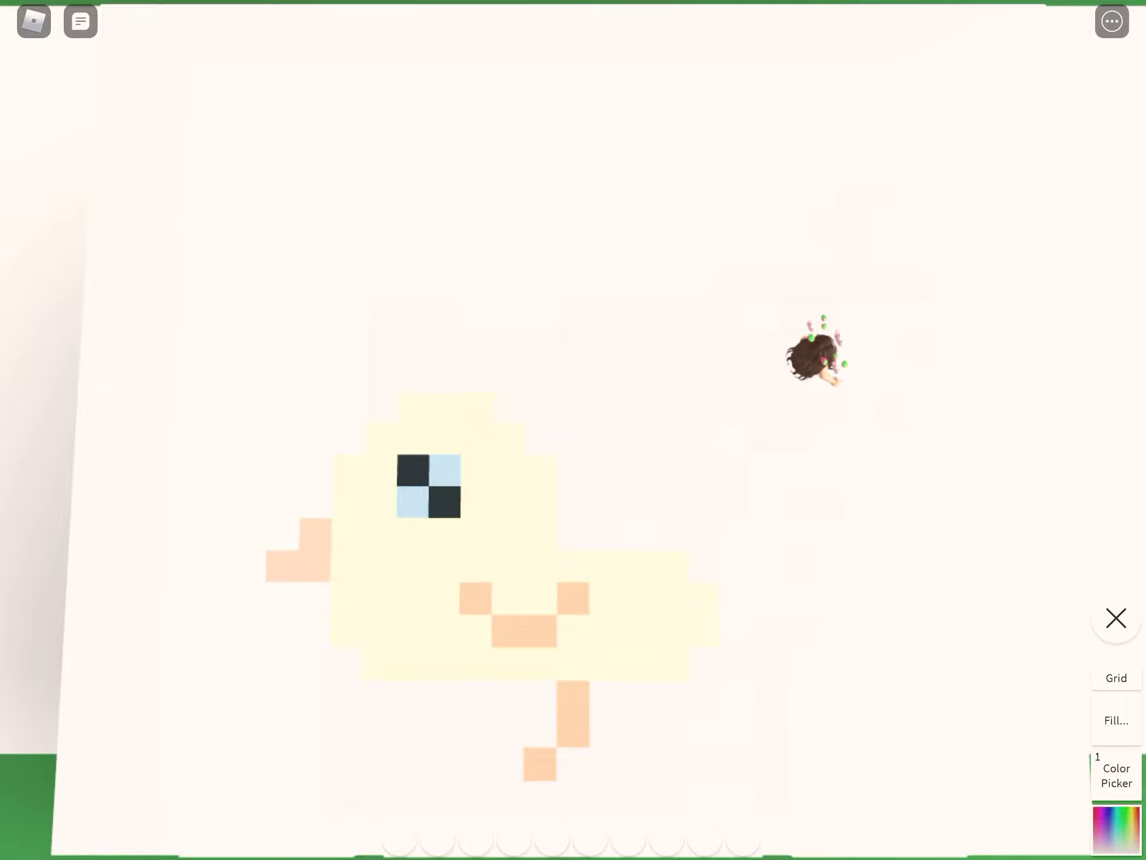
pyautogui.click(607, 763)
pyautogui.click(574, 797)
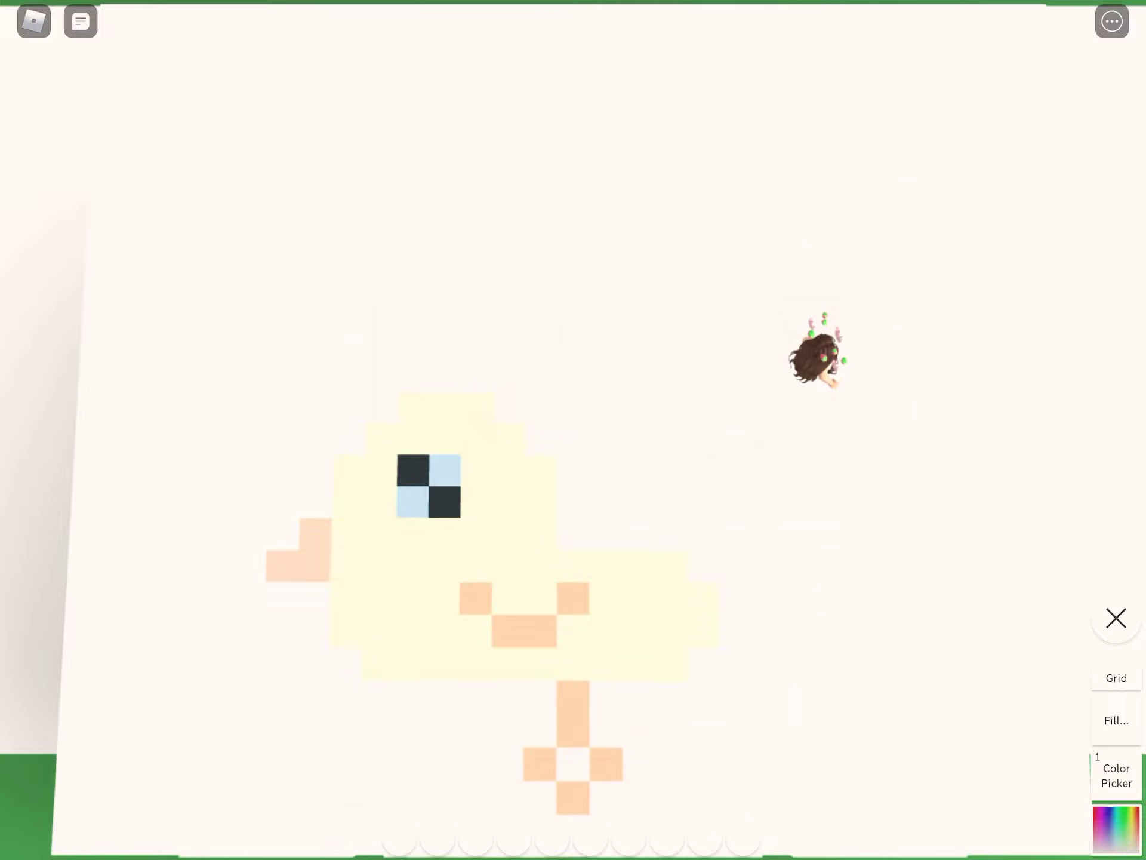
# Step: Draw the left peach leg with a cross-shaped foot, fill the right foot's centre, and exit drawing
pyautogui.click(409, 697)
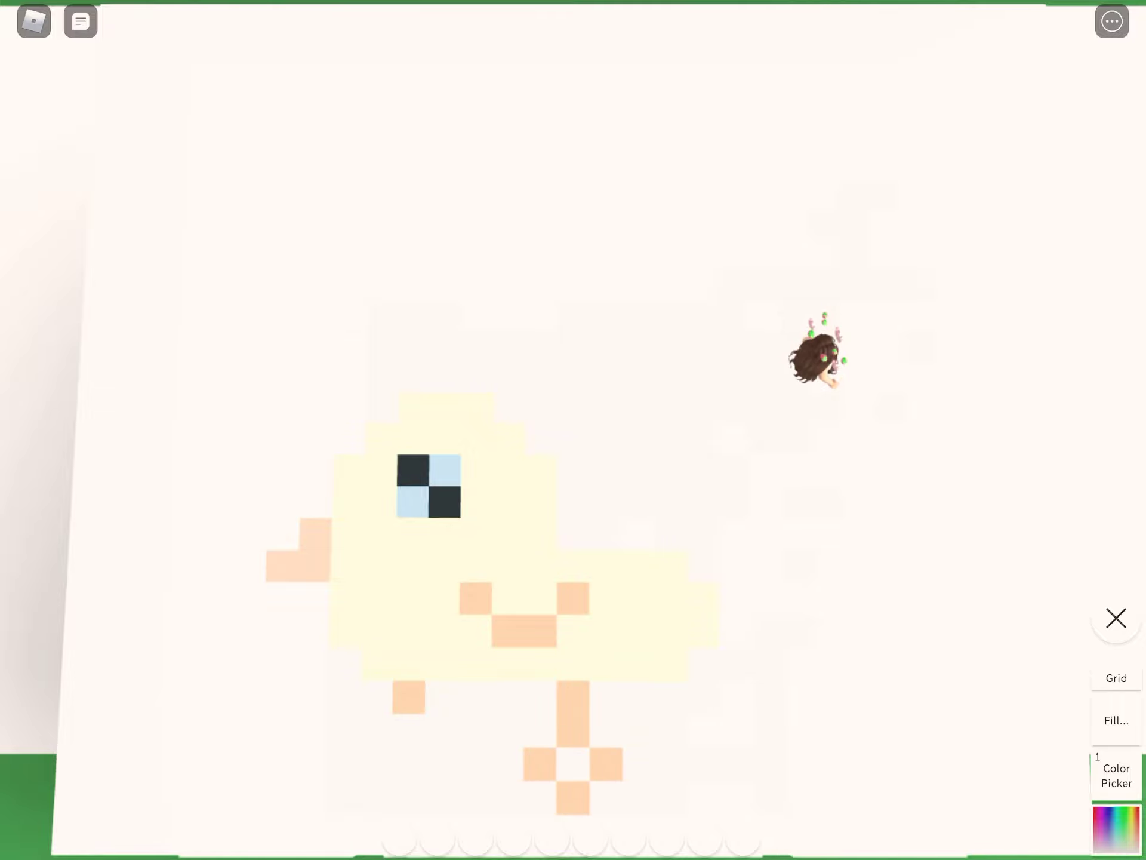
pyautogui.click(409, 730)
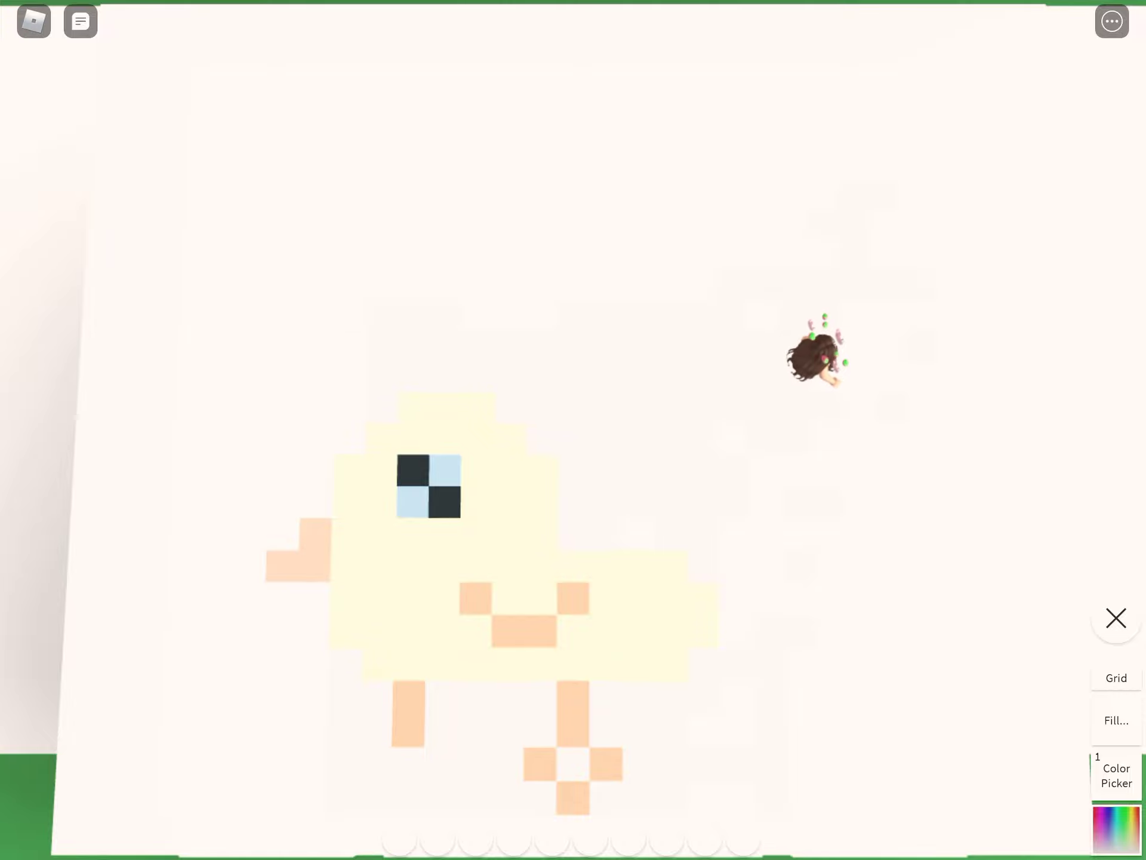
pyautogui.click(440, 765)
pyautogui.click(408, 798)
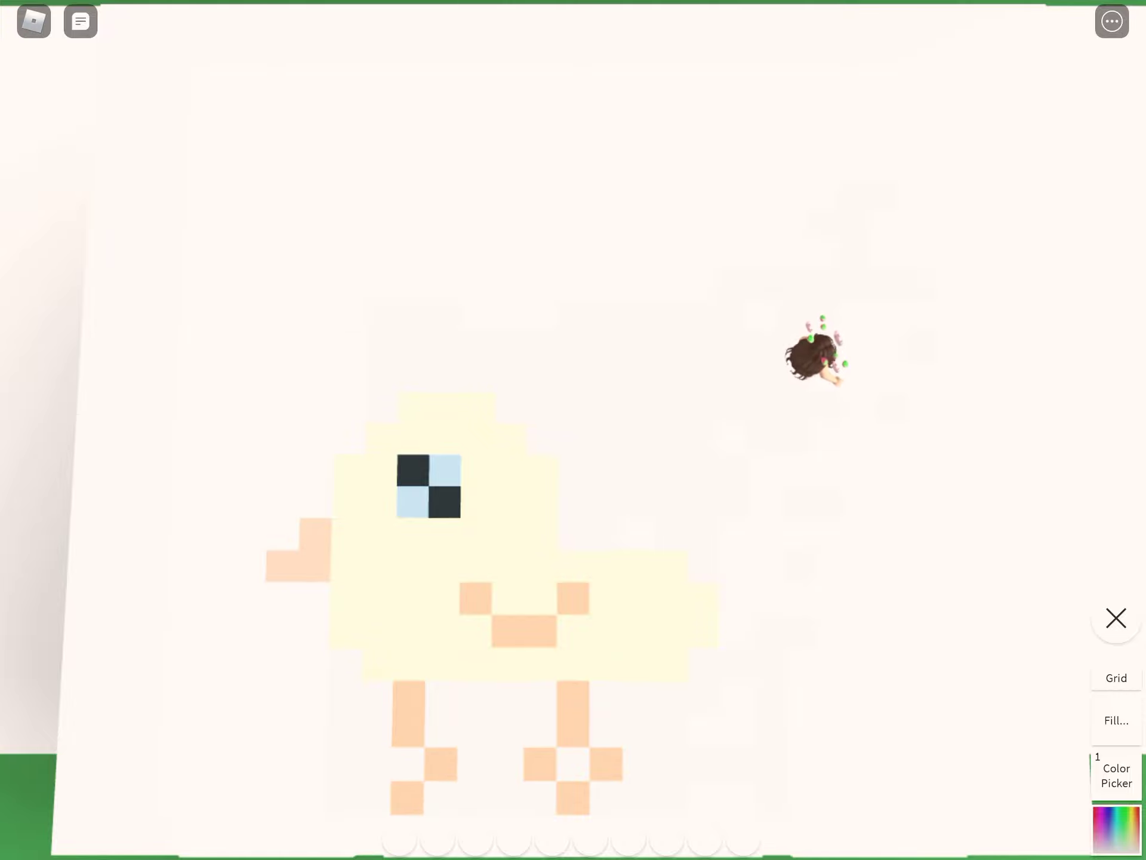
pyautogui.click(375, 764)
pyautogui.click(574, 764)
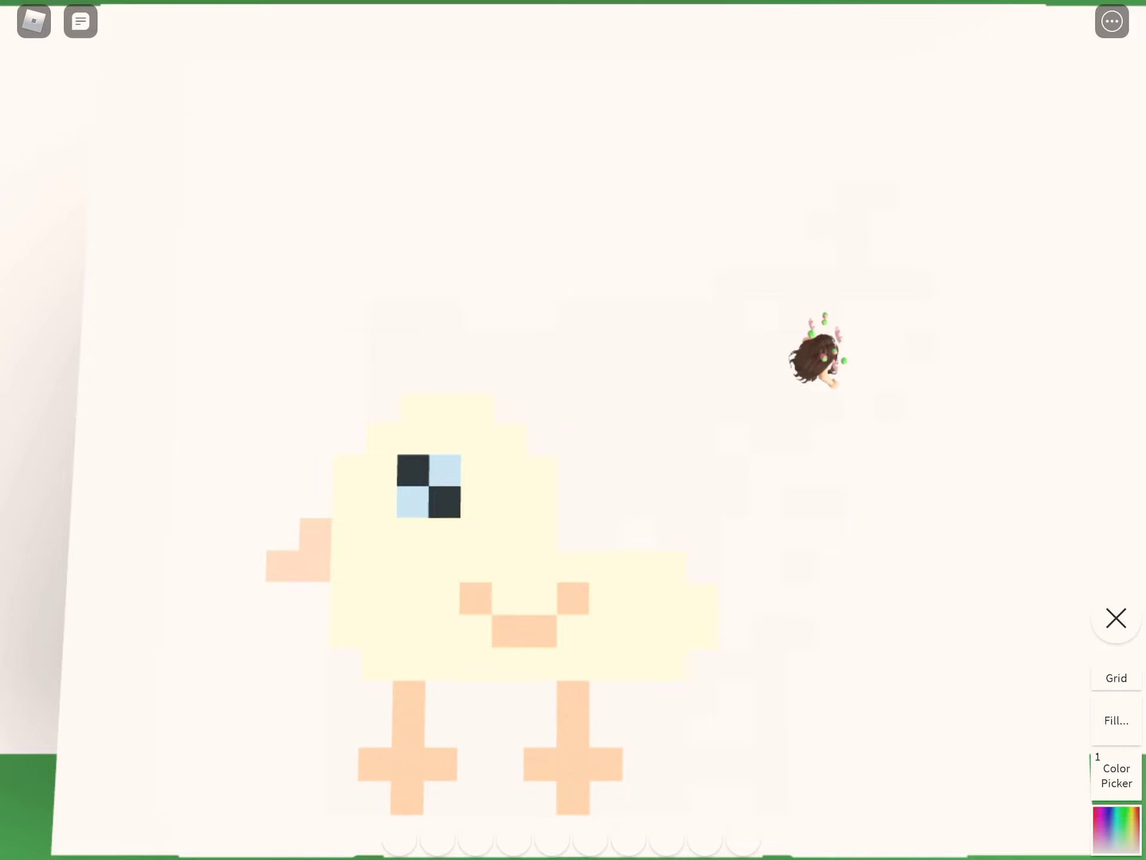
pyautogui.click(1116, 619)
pyautogui.moveTo(125, 708); pyautogui.dragTo(133, 735)
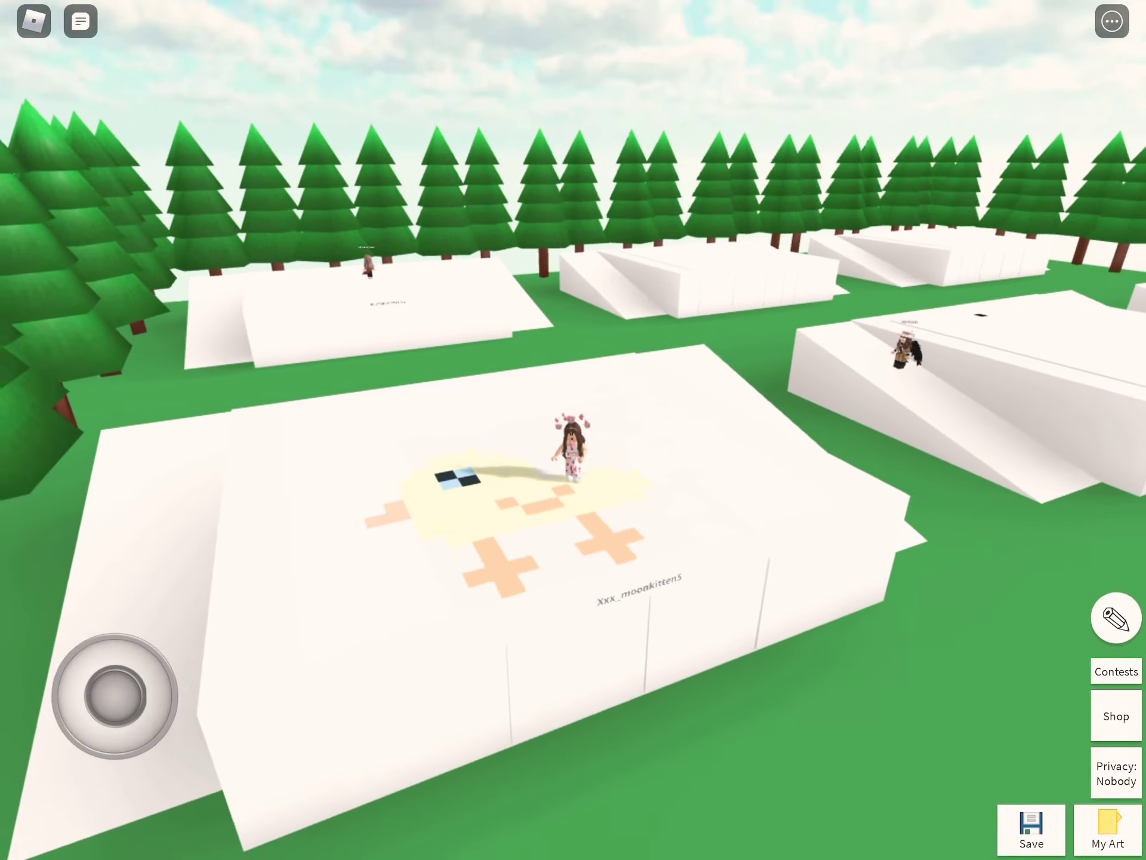
# Step: Swing and tilt the camera to view the finished duck canvas, then pull down Control Center
pyautogui.moveTo(115, 697); pyautogui.dragTo(110, 755)
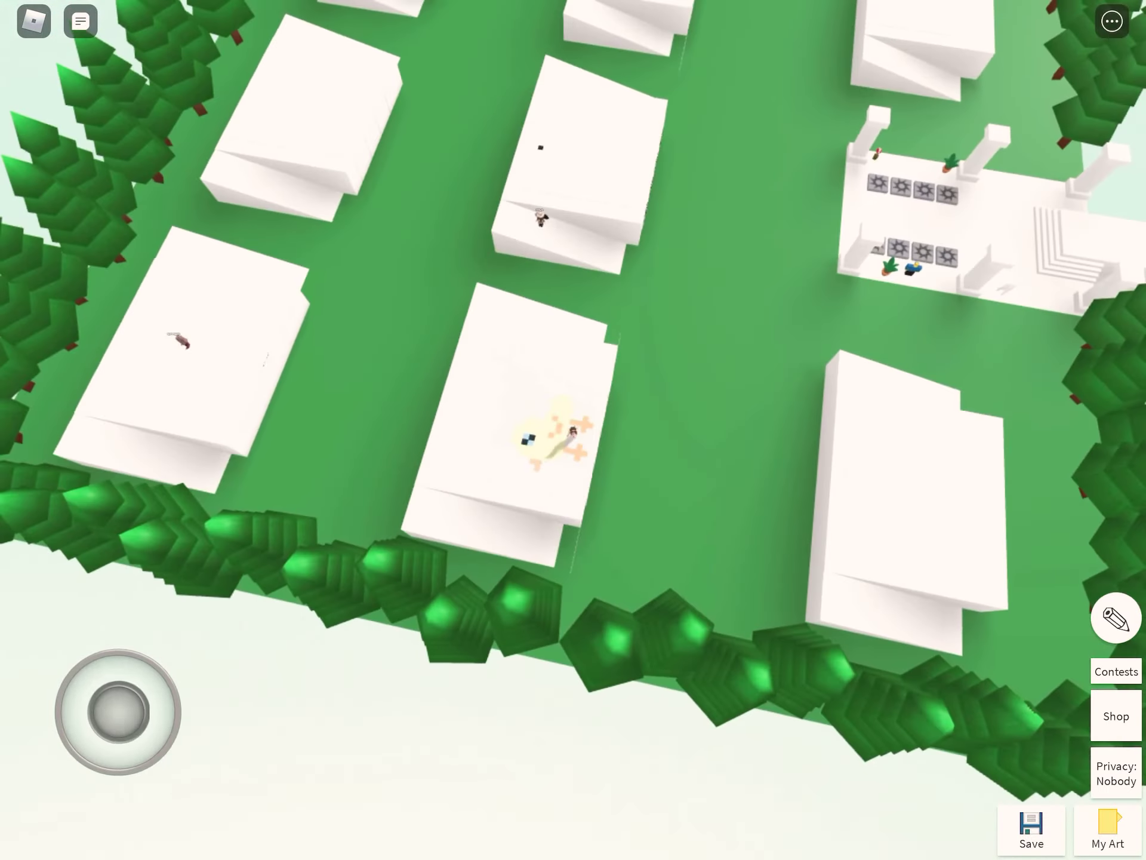
pyautogui.moveTo(79, 754); pyautogui.dragTo(98, 814)
pyautogui.moveTo(133, 690); pyautogui.dragTo(170, 735)
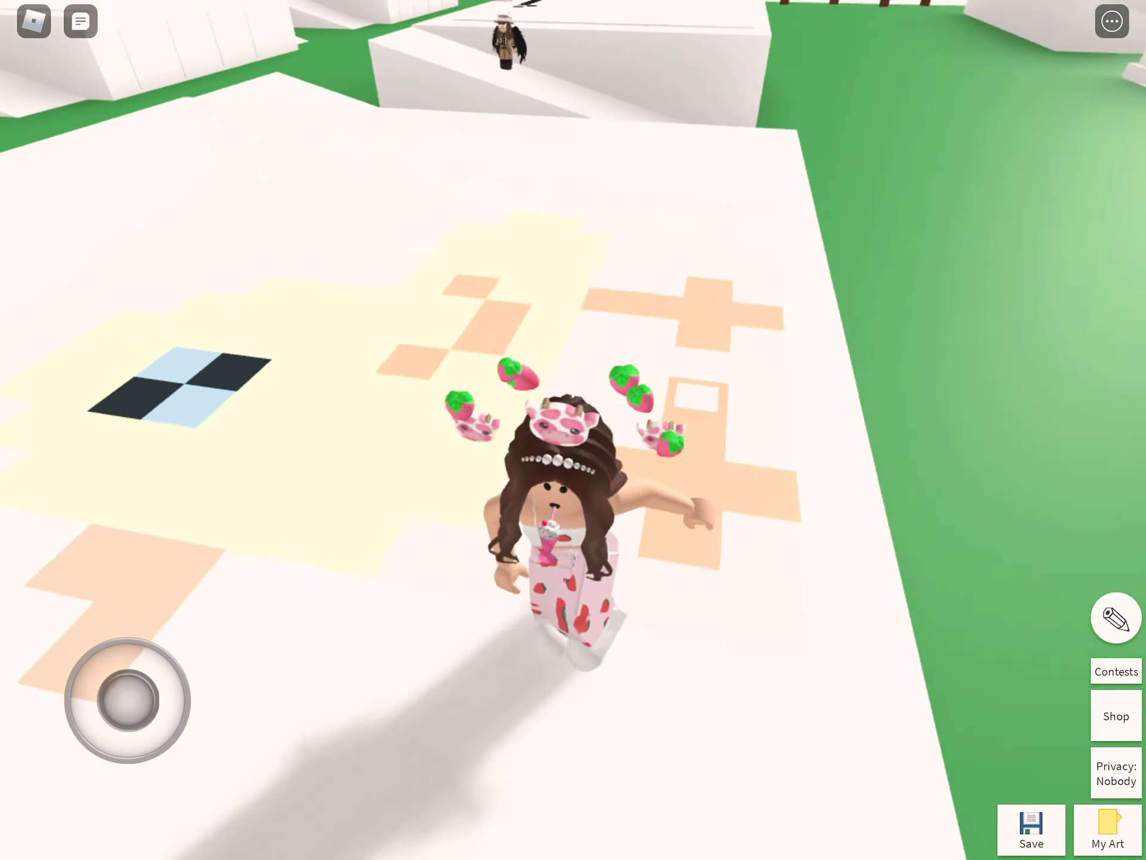
pyautogui.moveTo(123, 696); pyautogui.dragTo(193, 661)
pyautogui.moveTo(158, 717); pyautogui.dragTo(164, 765)
pyautogui.scroll(3)
pyautogui.scroll(-3)
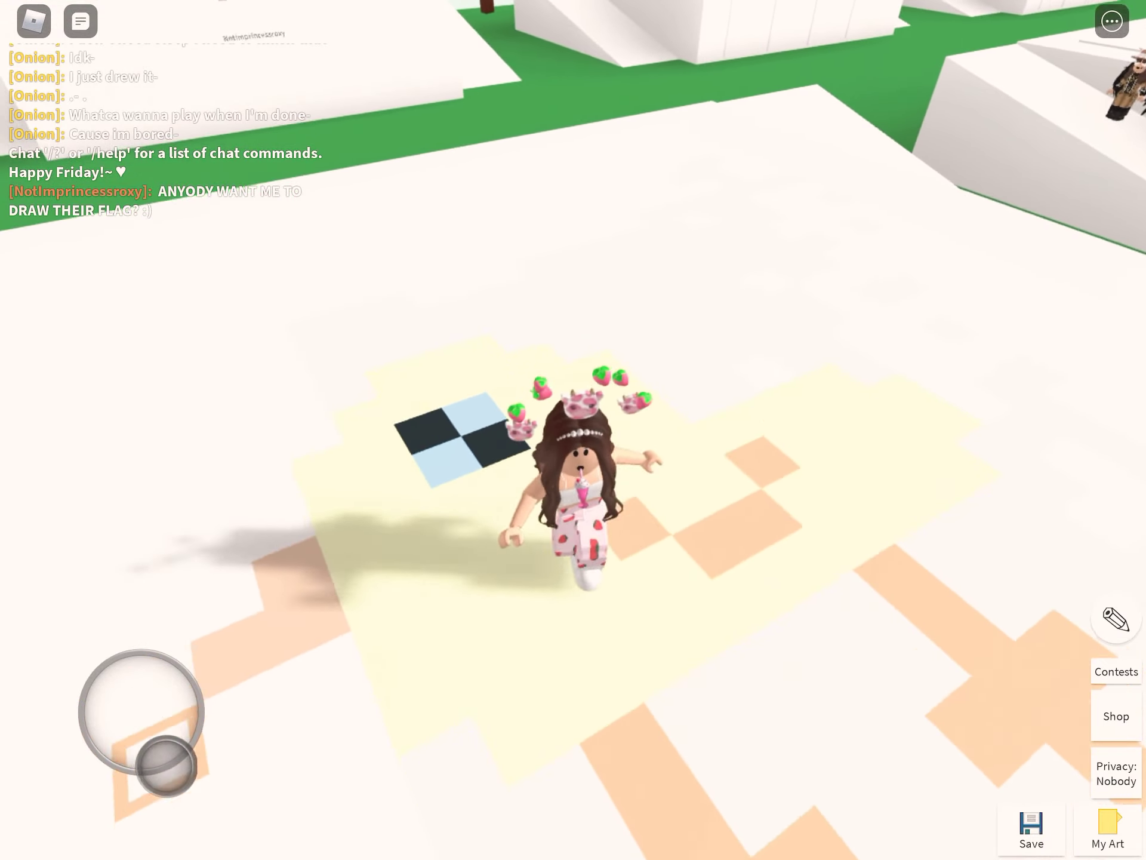
pyautogui.moveTo(129, 699); pyautogui.dragTo(103, 678)
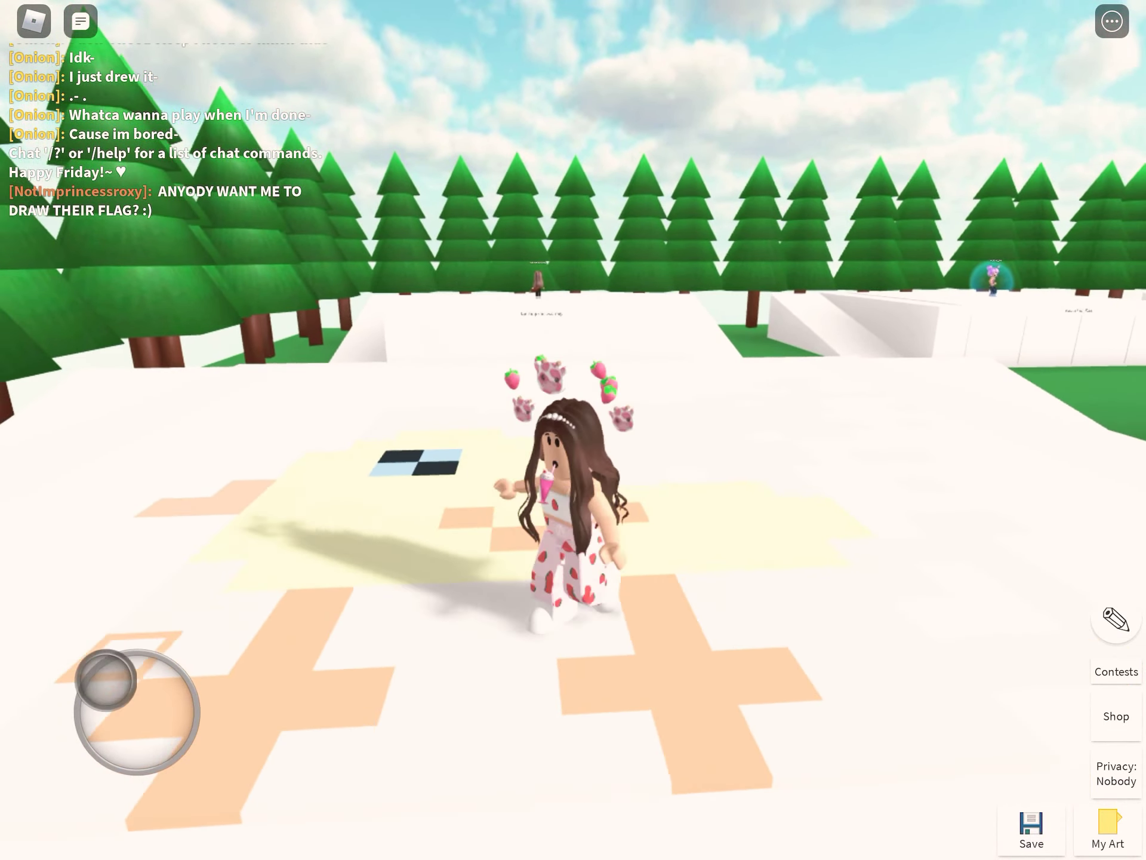
pyautogui.moveTo(806, 404); pyautogui.dragTo(806, 582)
pyautogui.moveTo(1075, 5); pyautogui.dragTo(1056, 269)
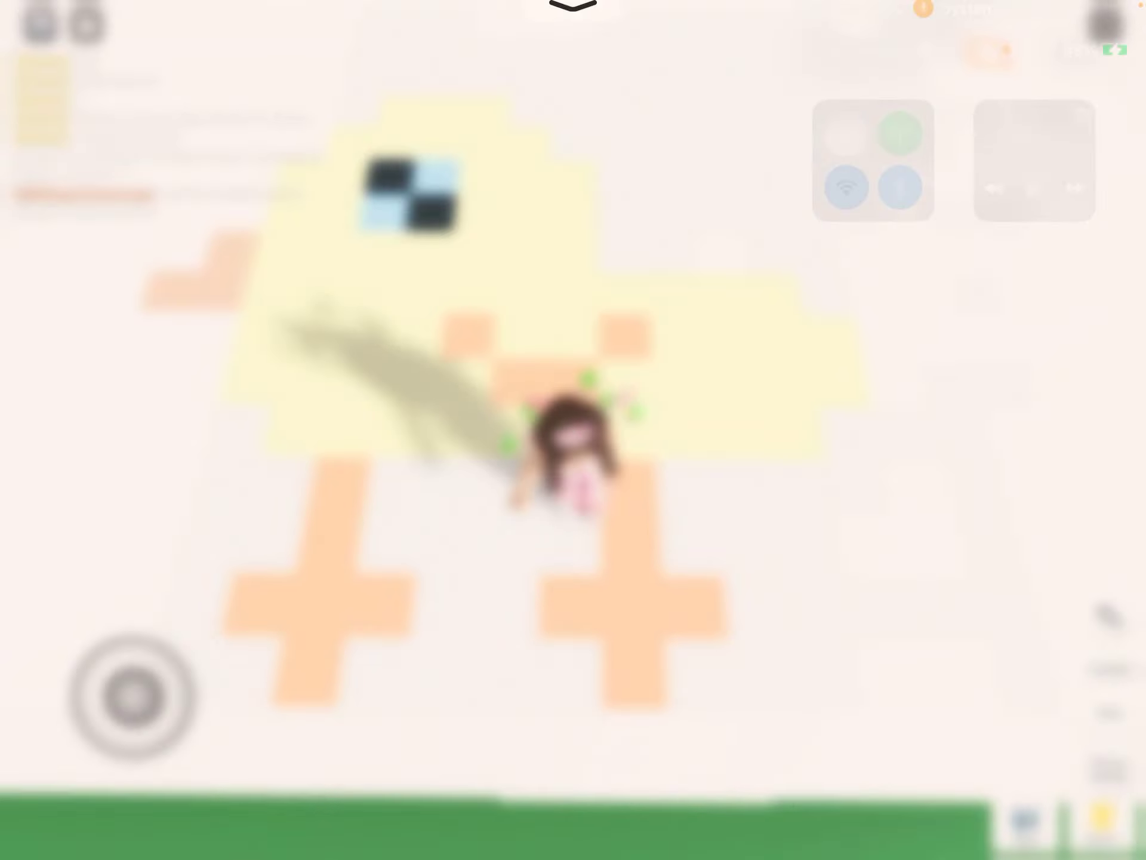